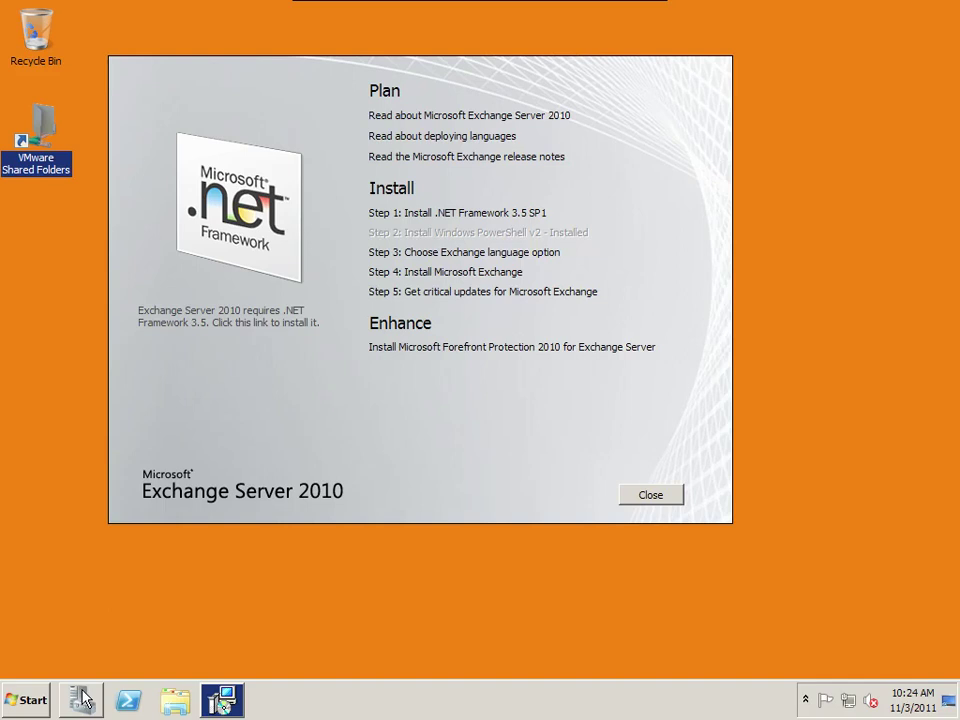
# Step: In a command prompt, run ipconfig and ping advnet.prv, then exit
pyautogui.click(30, 700)
pyautogui.click(95, 272)
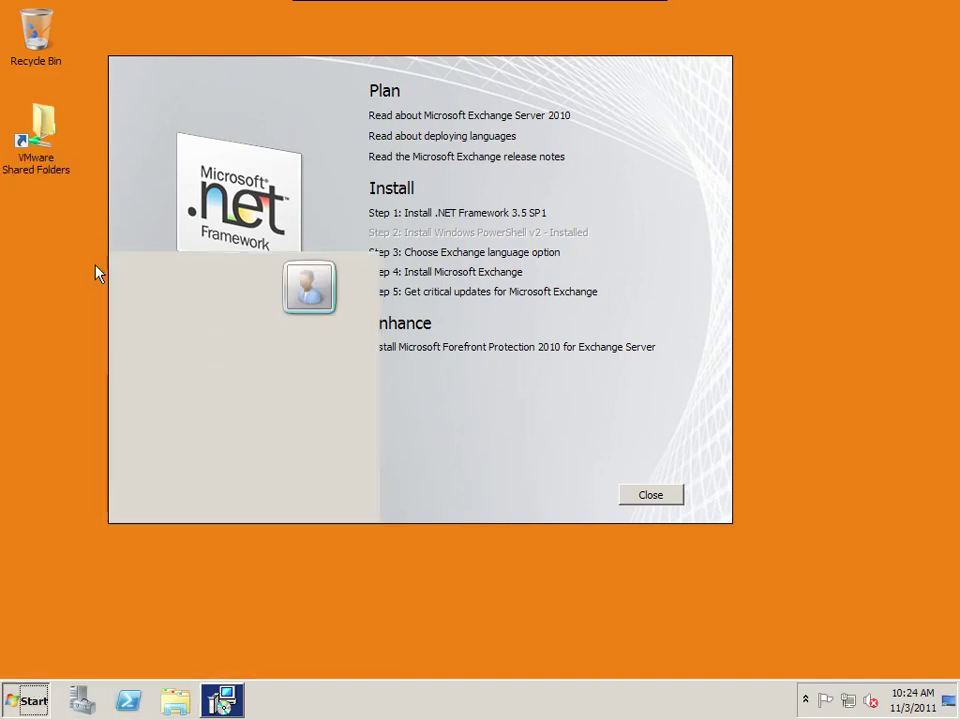
pyautogui.write('ipconfig')
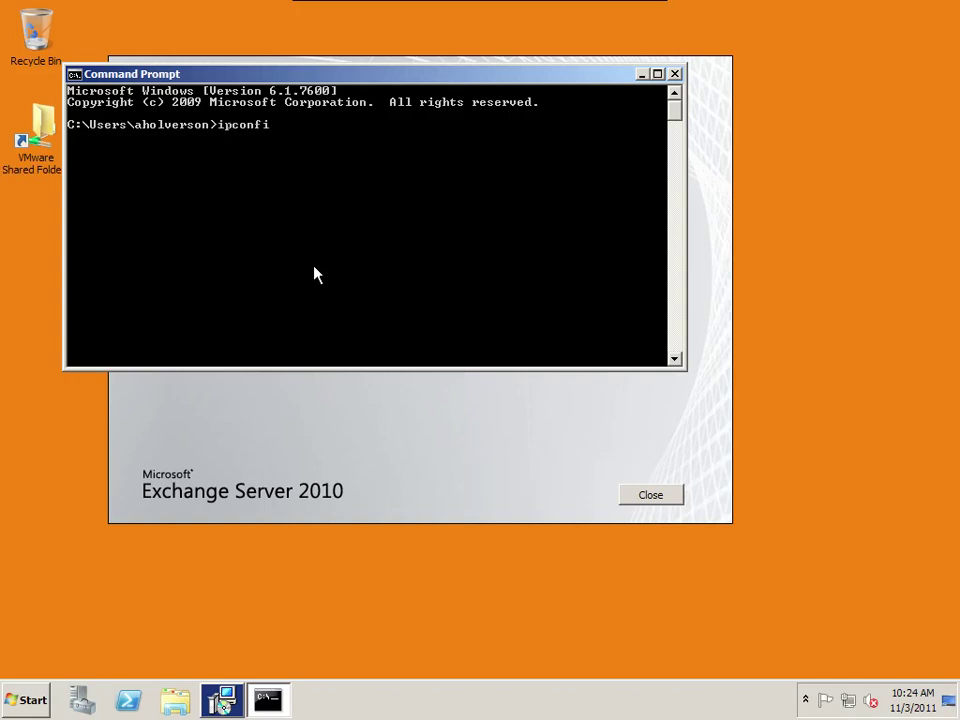
pyautogui.press('Return')
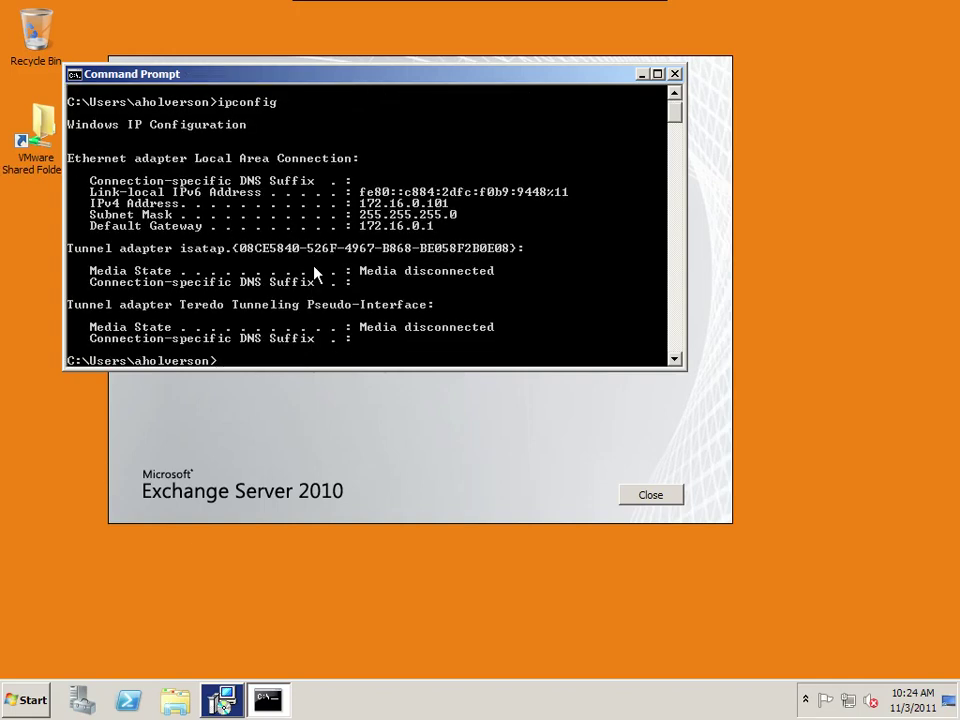
pyautogui.write('ping advnet.prv')
pyautogui.press('Return')
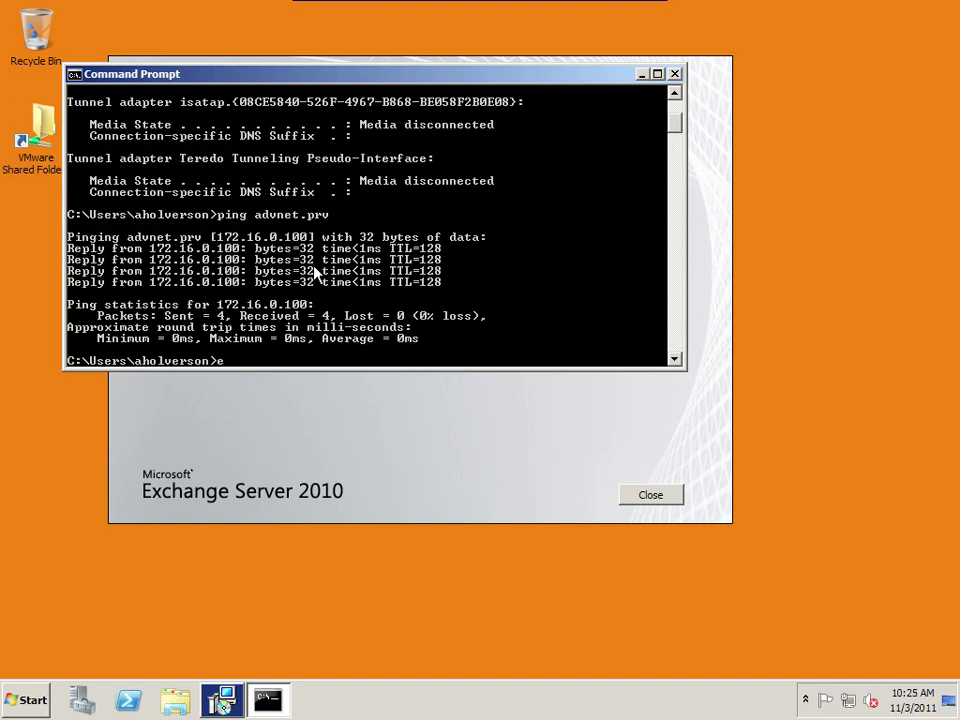
pyautogui.write('xit')
pyautogui.press('Return')
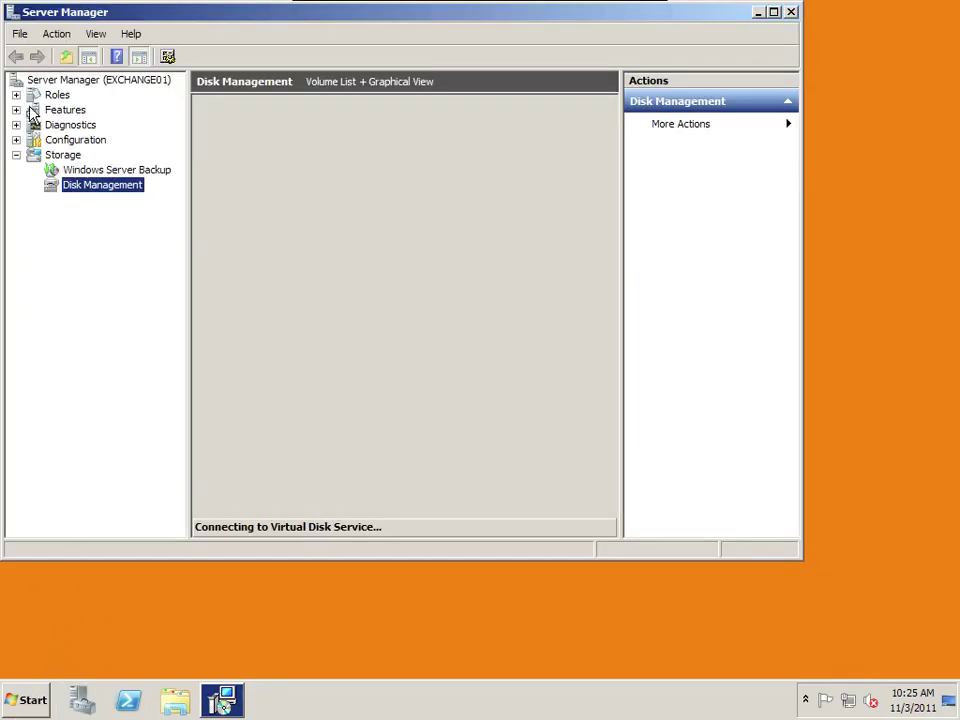
# Step: Review the installed server roles, disk management and the computer's system properties
pyautogui.click(56, 96)
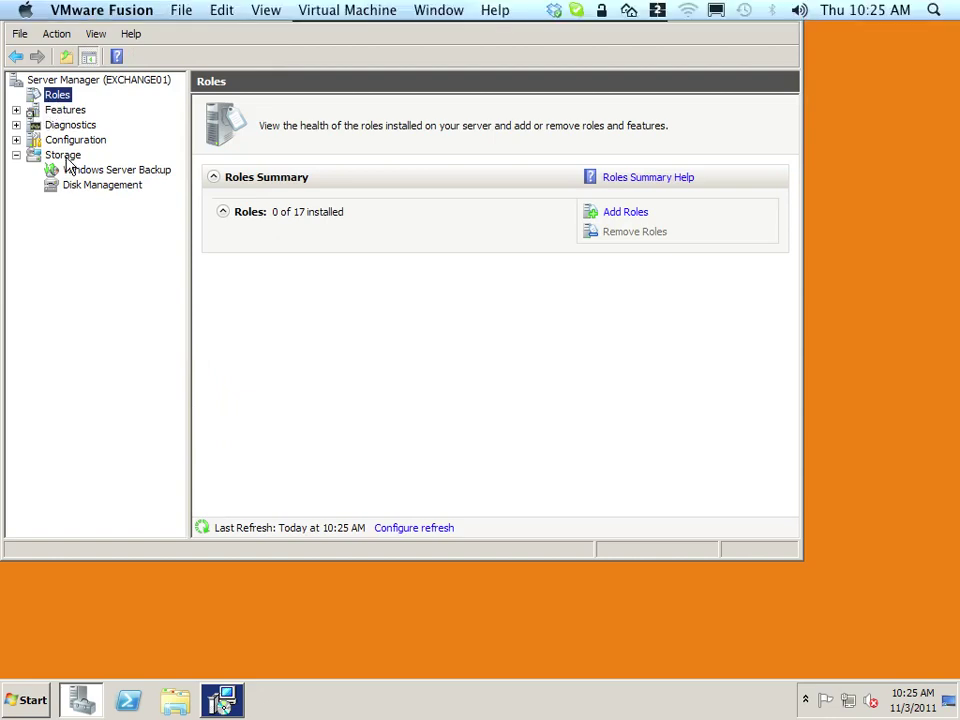
pyautogui.click(102, 187)
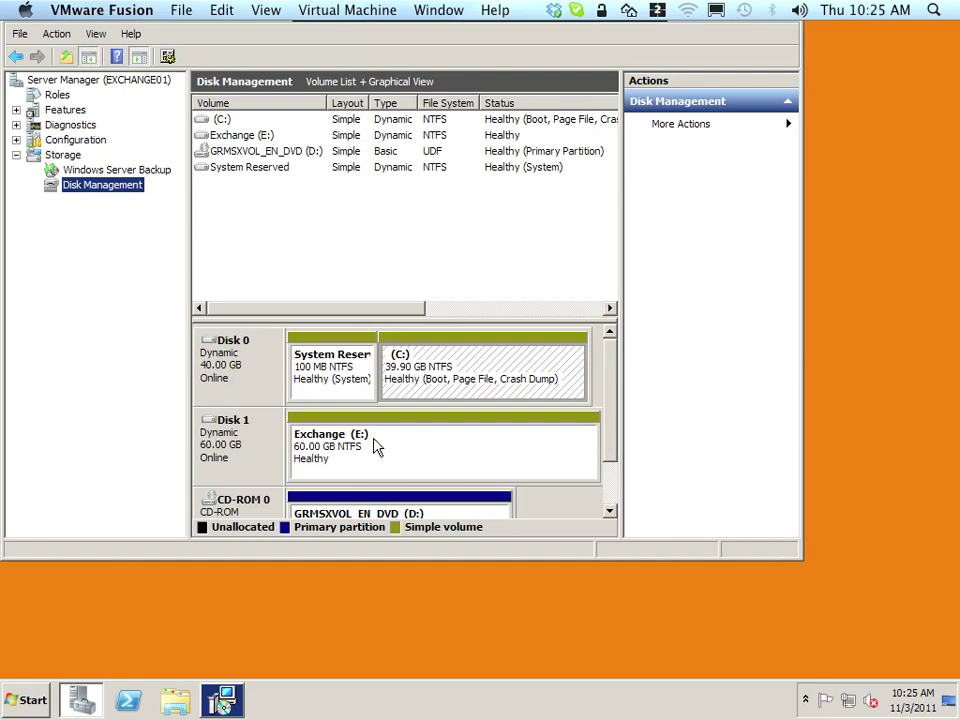
pyautogui.click(30, 700)
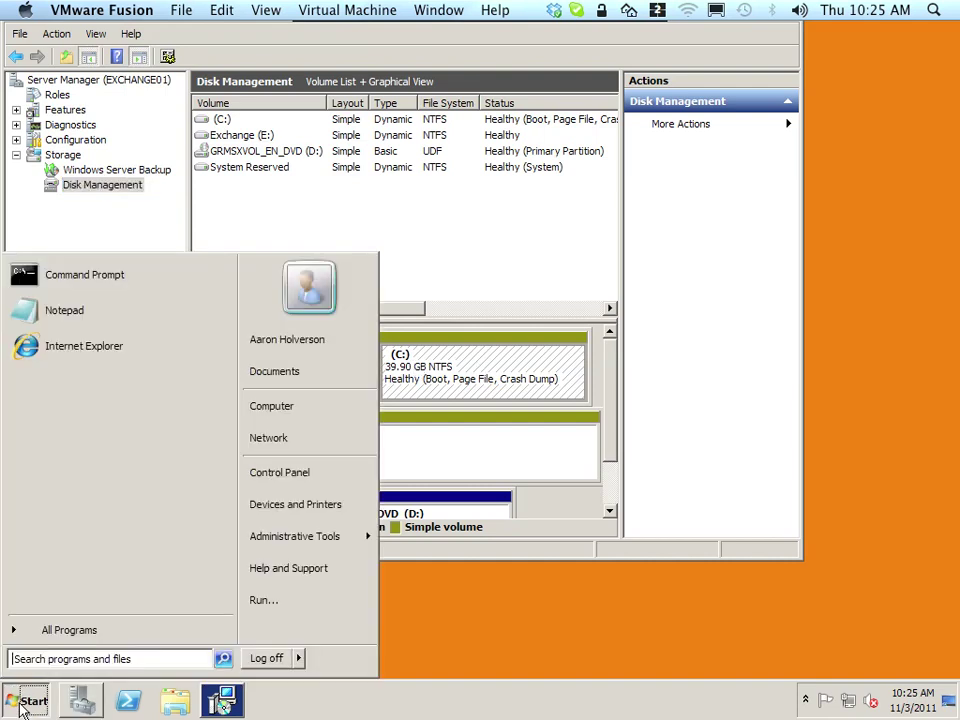
pyautogui.rightClick(273, 418)
pyautogui.click(326, 542)
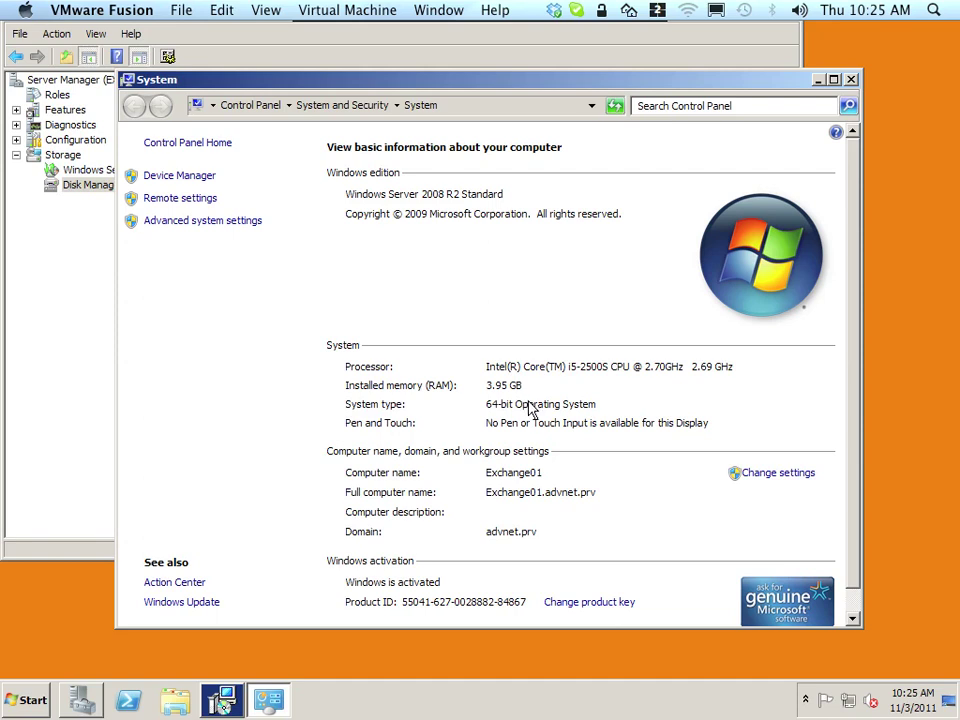
pyautogui.click(851, 80)
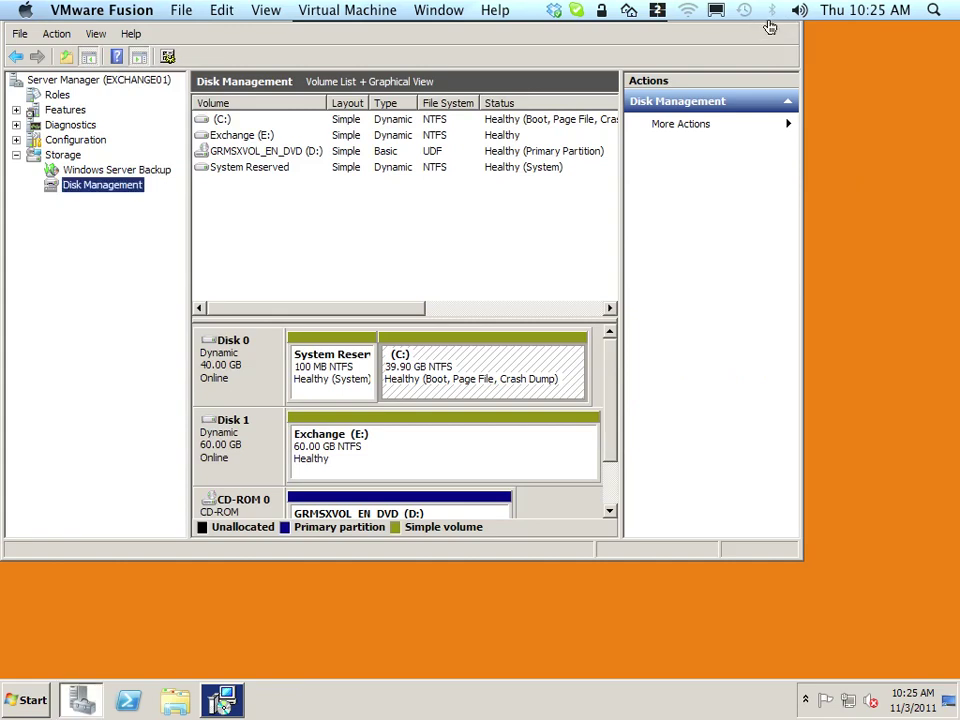
# Step: Return to Exchange setup and launch 'Step 1: Install .NET Framework 3.5 SP1'
pyautogui.click(769, 22)
pyautogui.click(812, 68)
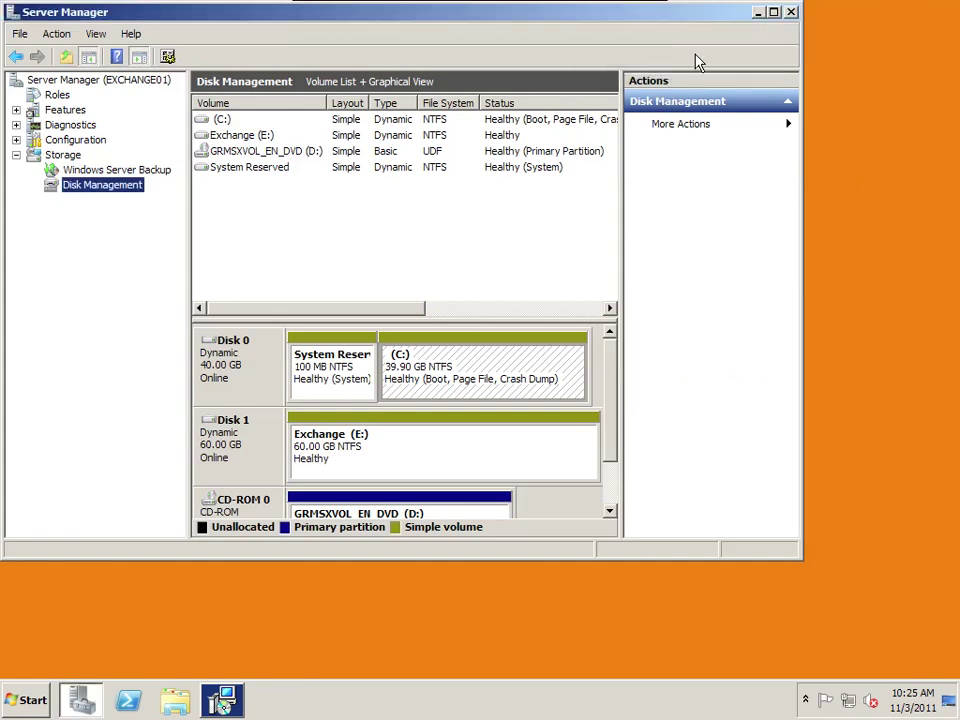
pyautogui.click(790, 12)
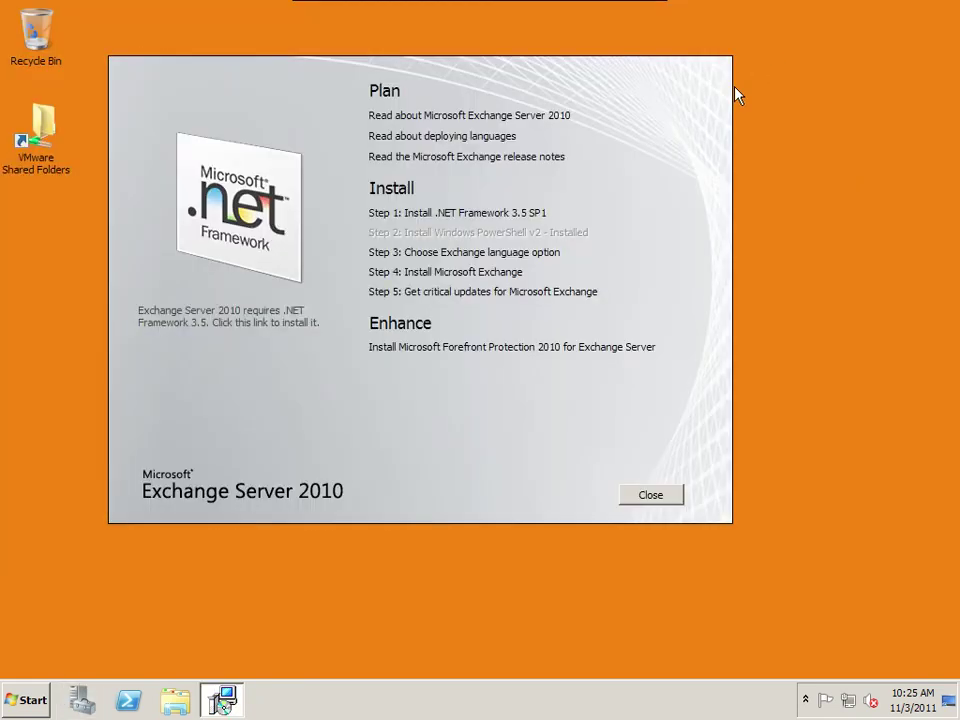
pyautogui.click(509, 213)
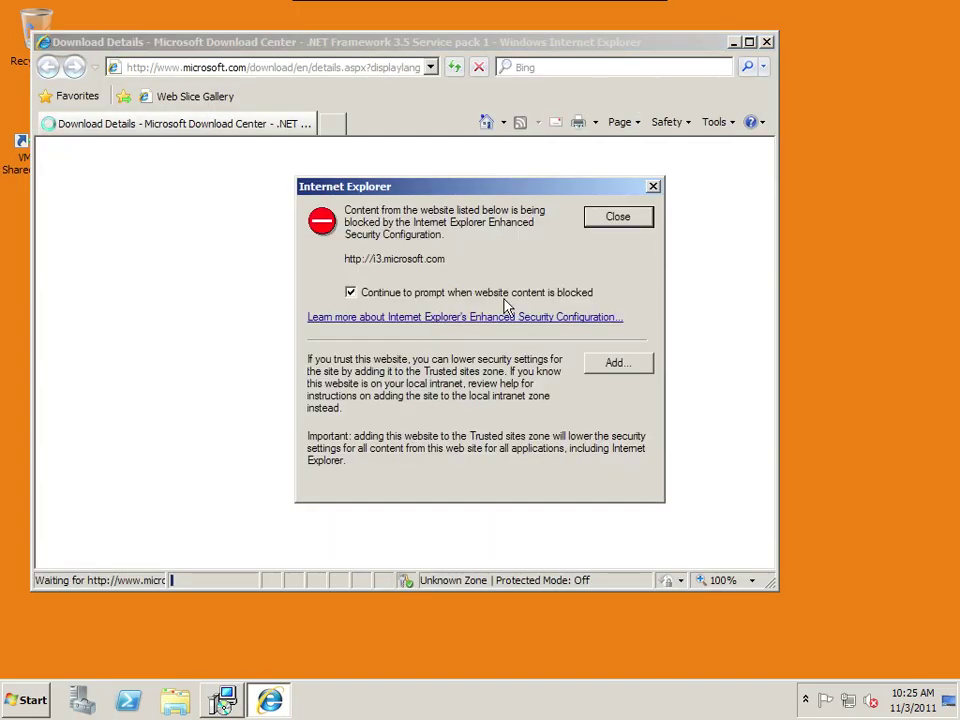
# Step: Dismiss the blocked-content warnings and turn off 'Continue to prompt'
pyautogui.click(612, 222)
pyautogui.click(604, 224)
pyautogui.click(603, 225)
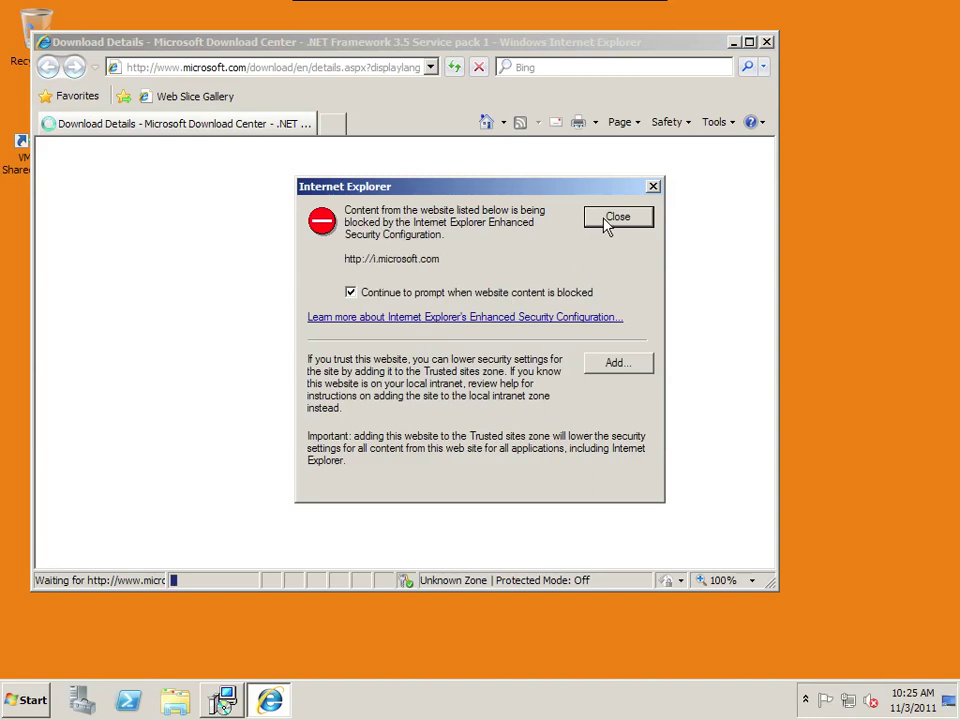
pyautogui.click(611, 224)
pyautogui.click(612, 225)
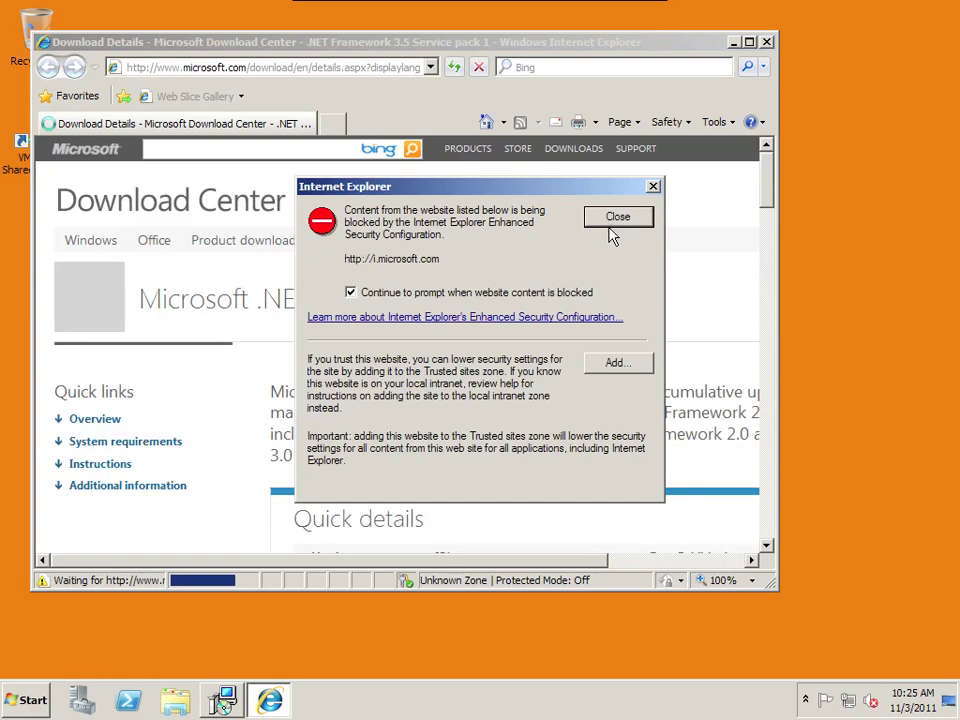
pyautogui.click(626, 222)
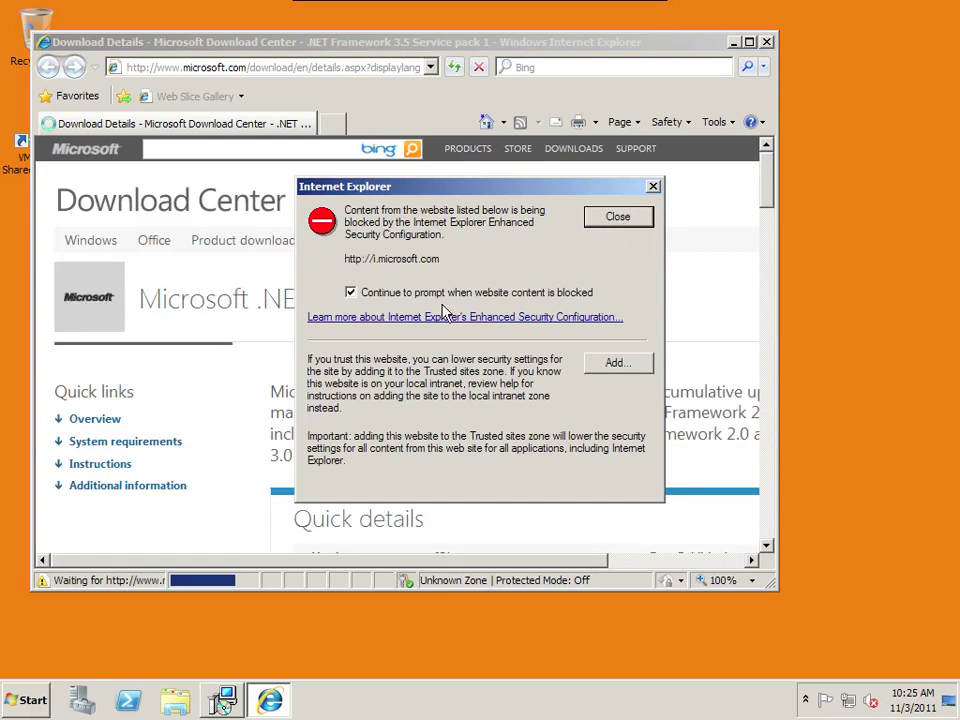
pyautogui.click(431, 293)
pyautogui.click(620, 222)
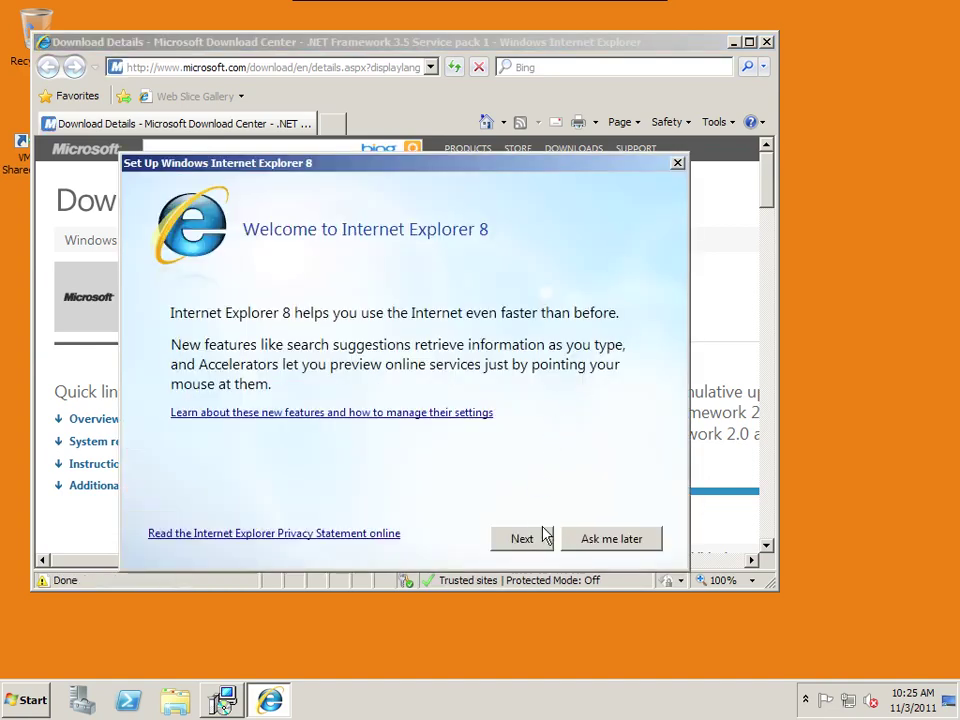
# Step: Skip Internet Explorer 8's first-run setup and close its welcome tab
pyautogui.click(611, 539)
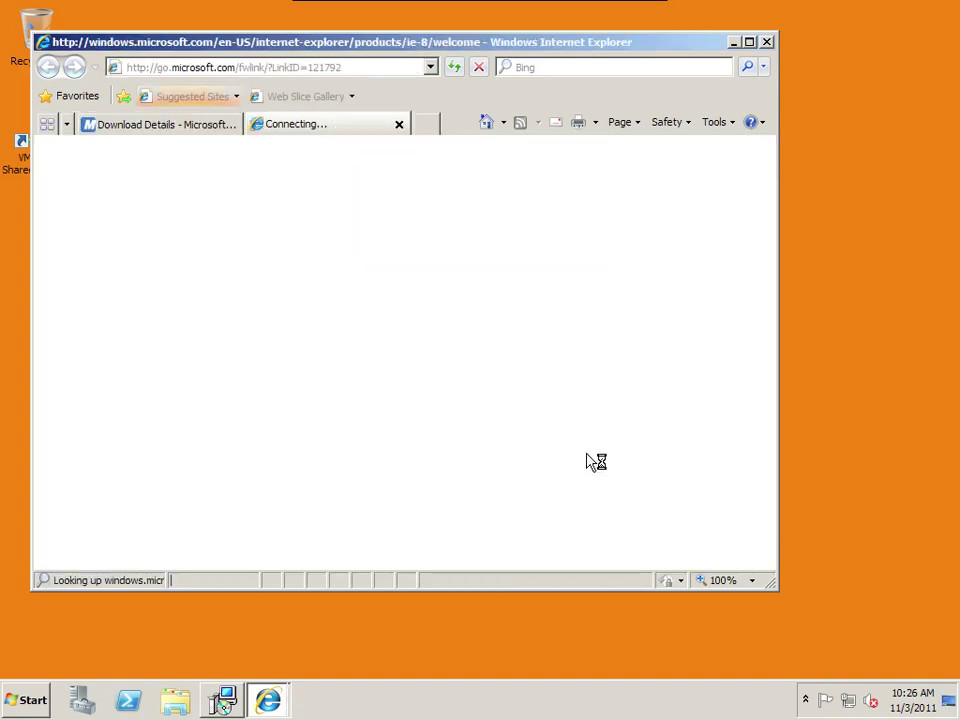
pyautogui.scroll(-5, 506, 407)
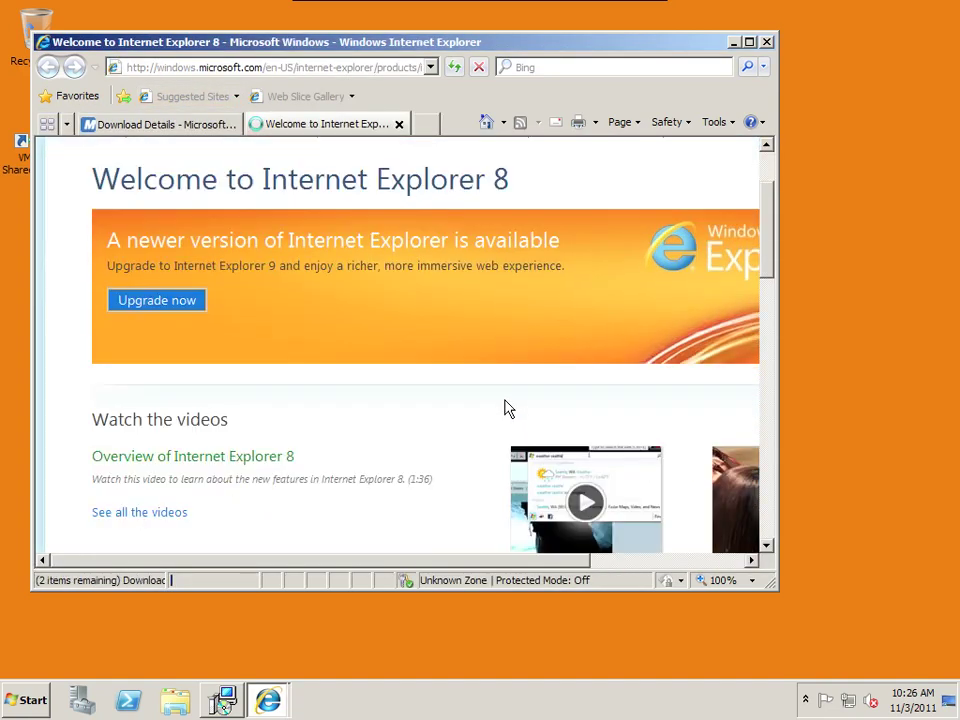
pyautogui.click(399, 124)
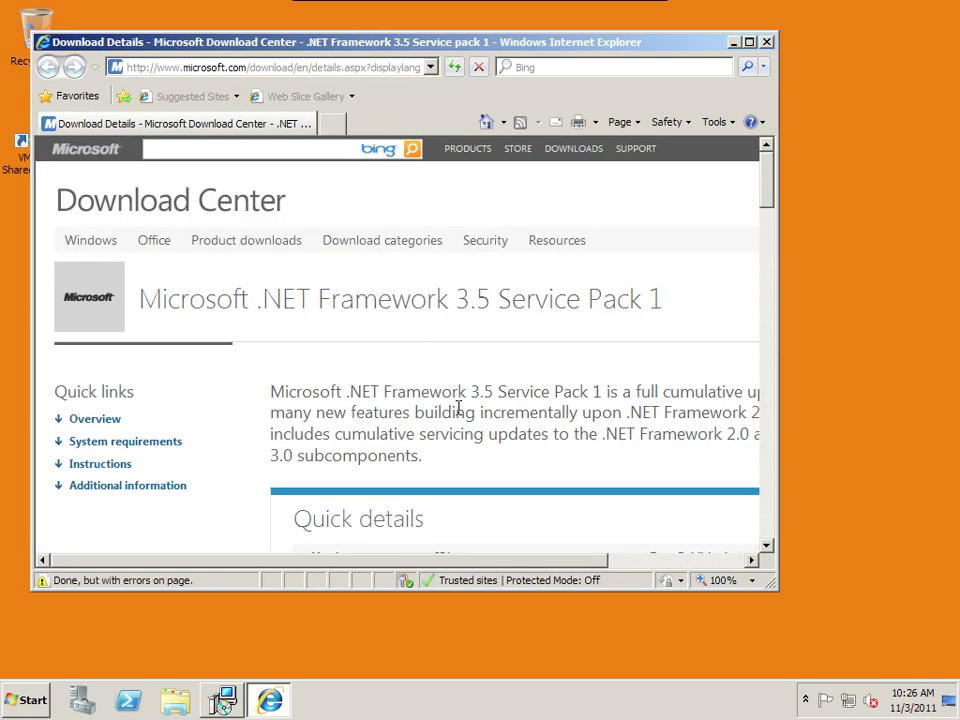
pyautogui.scroll(-5, 461, 400)
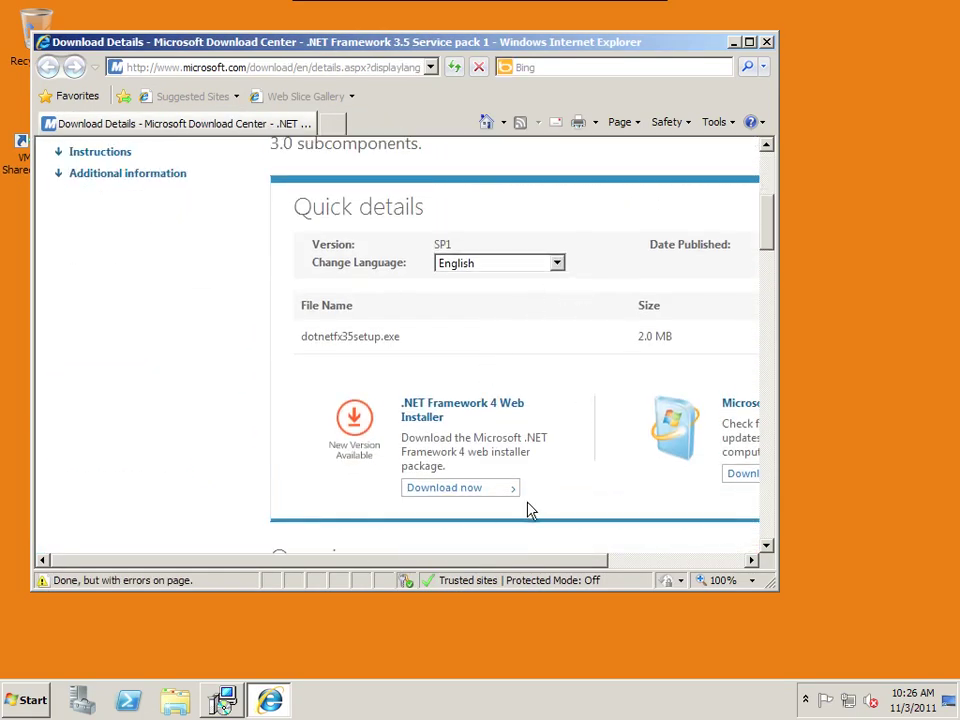
pyautogui.moveTo(516, 561); pyautogui.dragTo(616, 561)
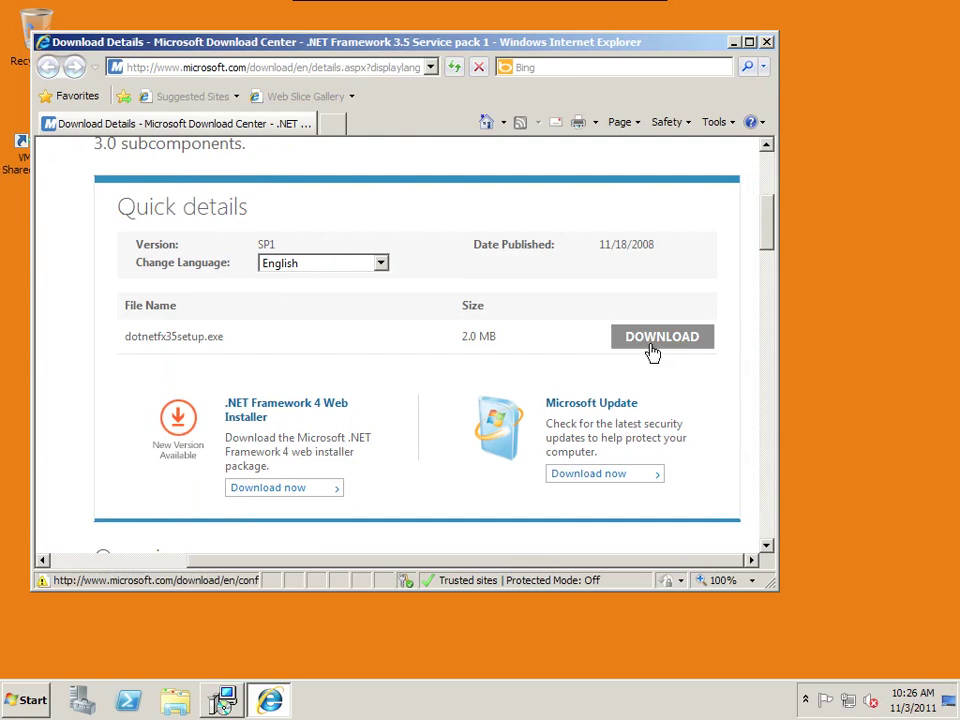
# Step: Start the .NET Framework 3.5 SP1 download and acknowledge the blocked-download security alert
pyautogui.click(651, 348)
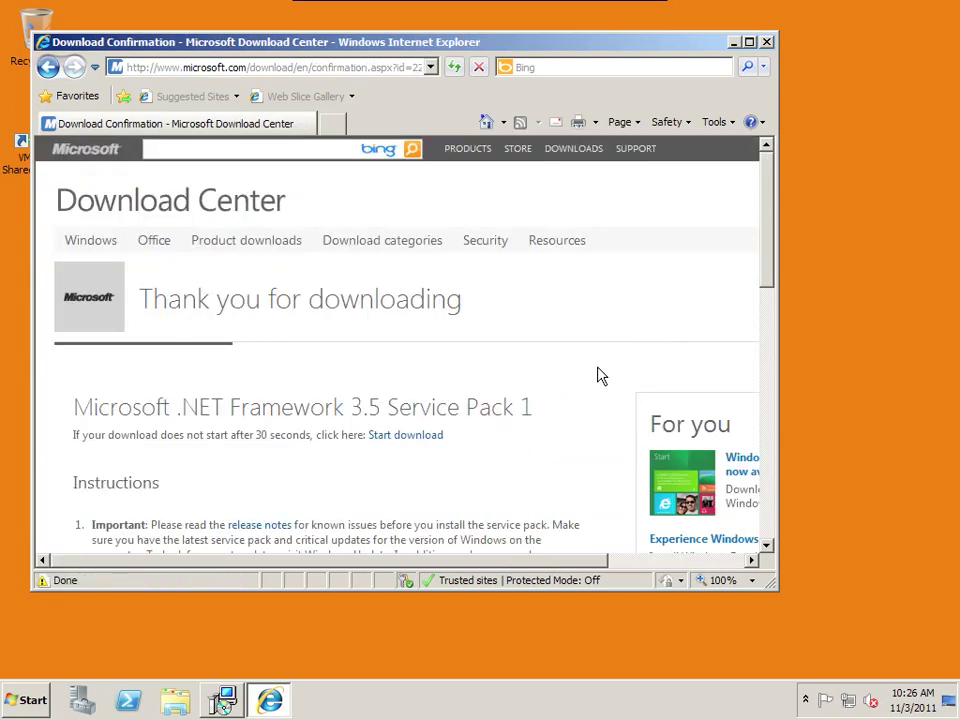
pyautogui.scroll(-1, 596, 374)
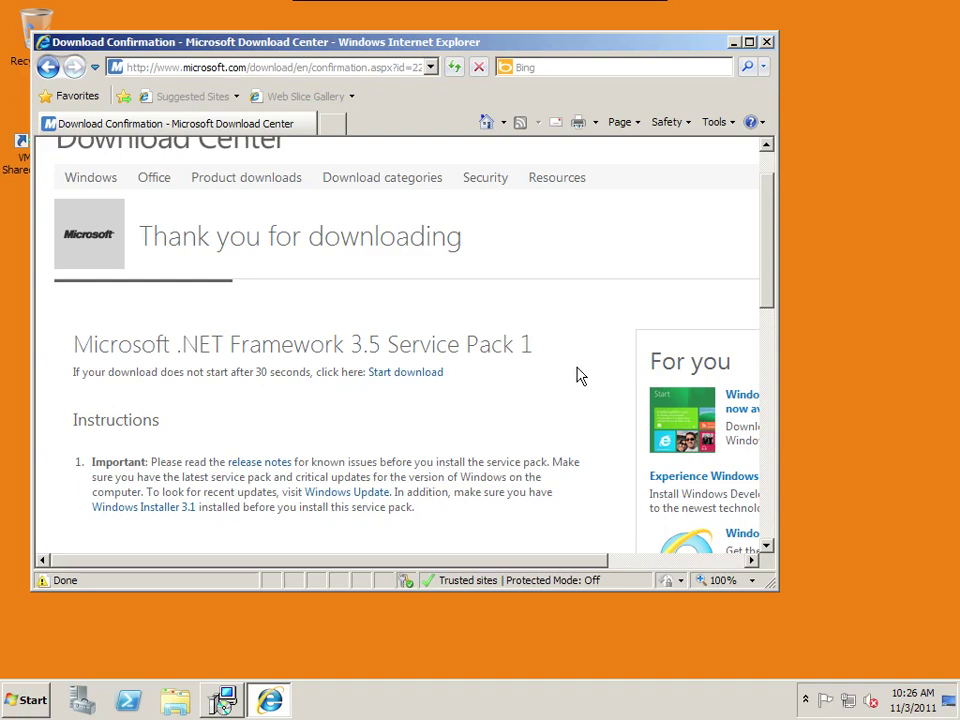
pyautogui.click(408, 374)
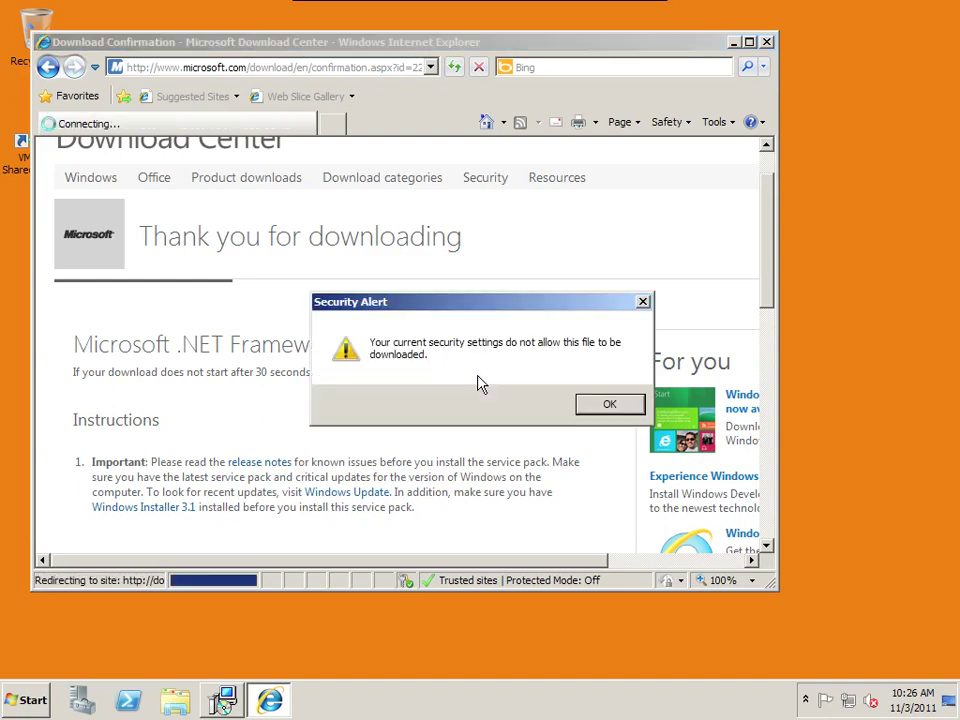
pyautogui.click(600, 403)
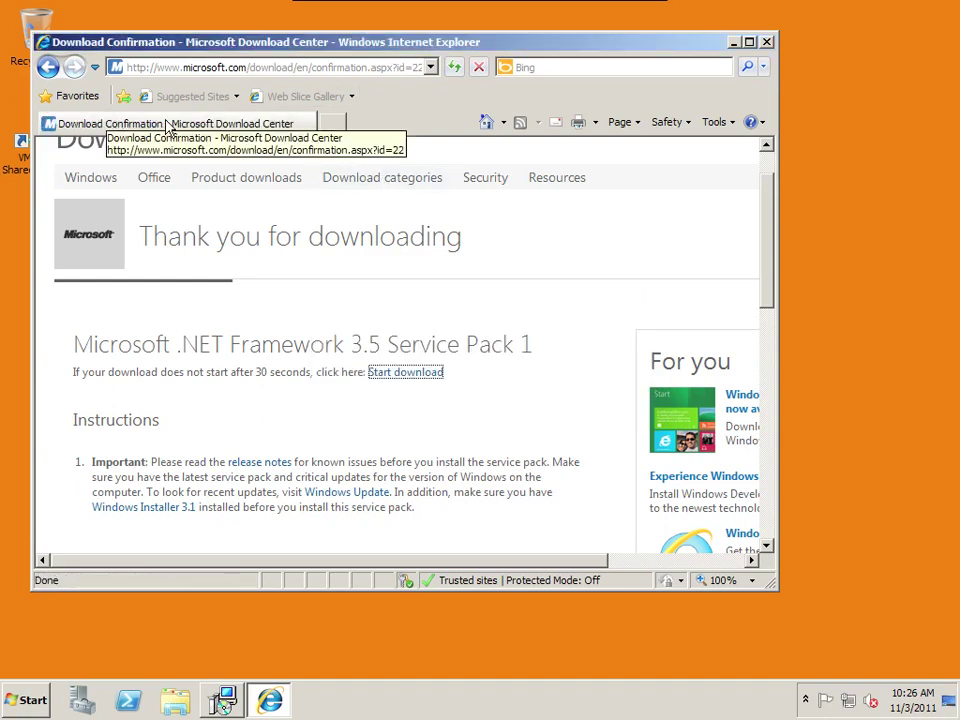
# Step: In Internet Options, lower the Trusted sites security level to Medium-low
pyautogui.click(733, 122)
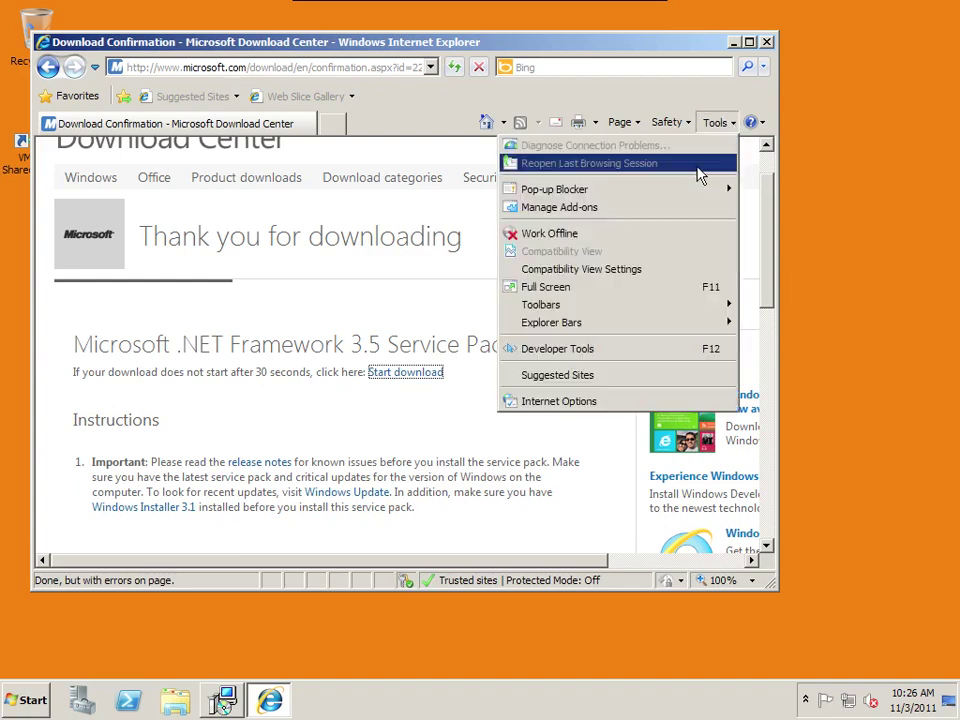
pyautogui.click(564, 402)
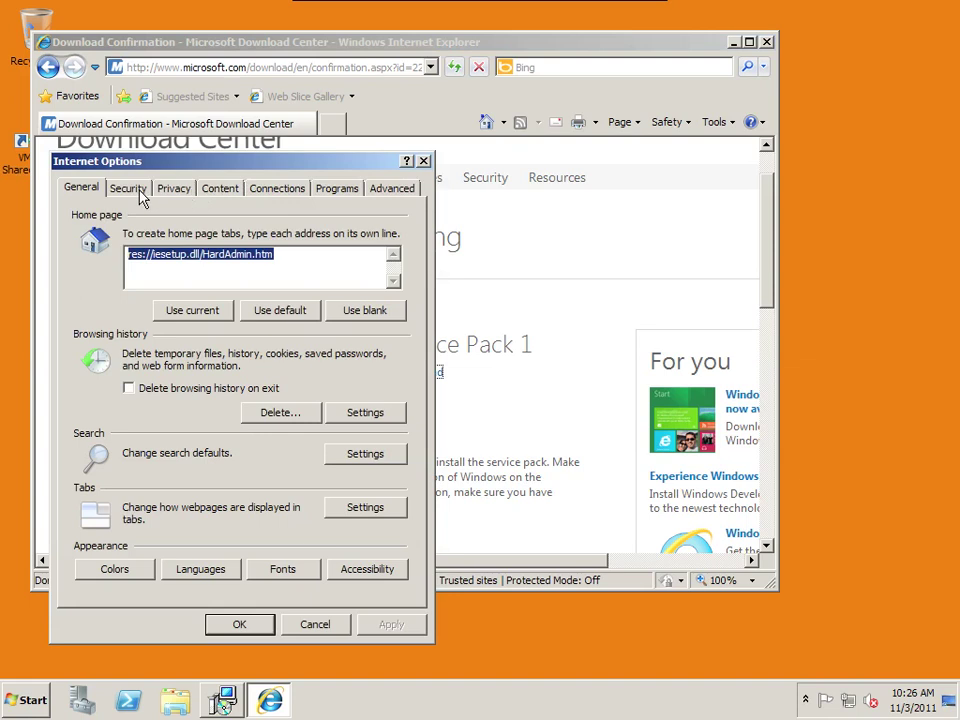
pyautogui.click(129, 189)
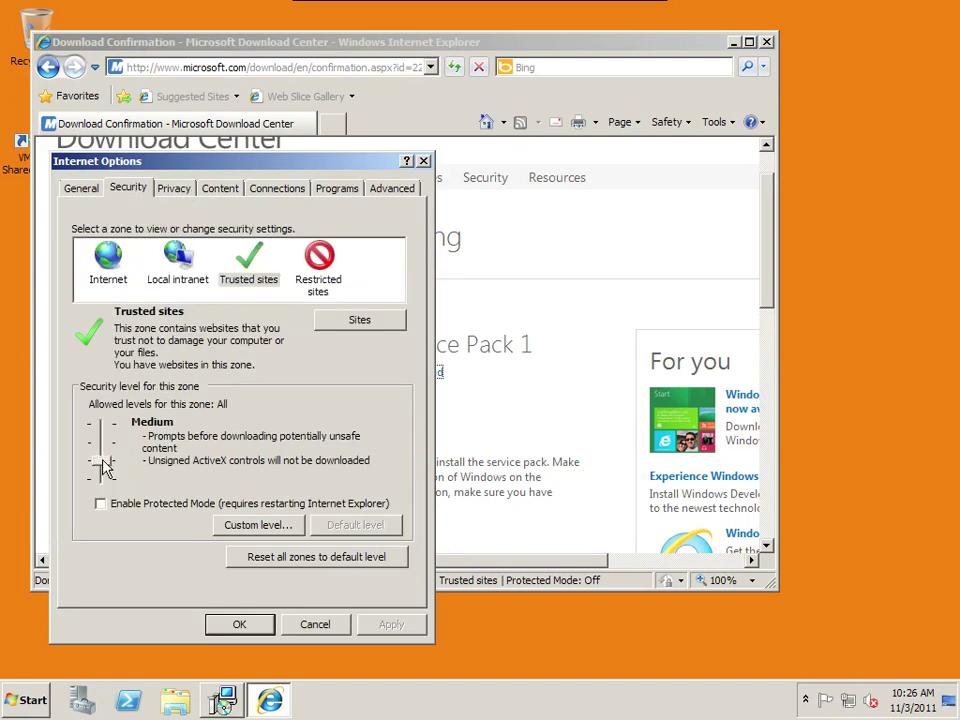
pyautogui.moveTo(100, 467); pyautogui.dragTo(101, 480)
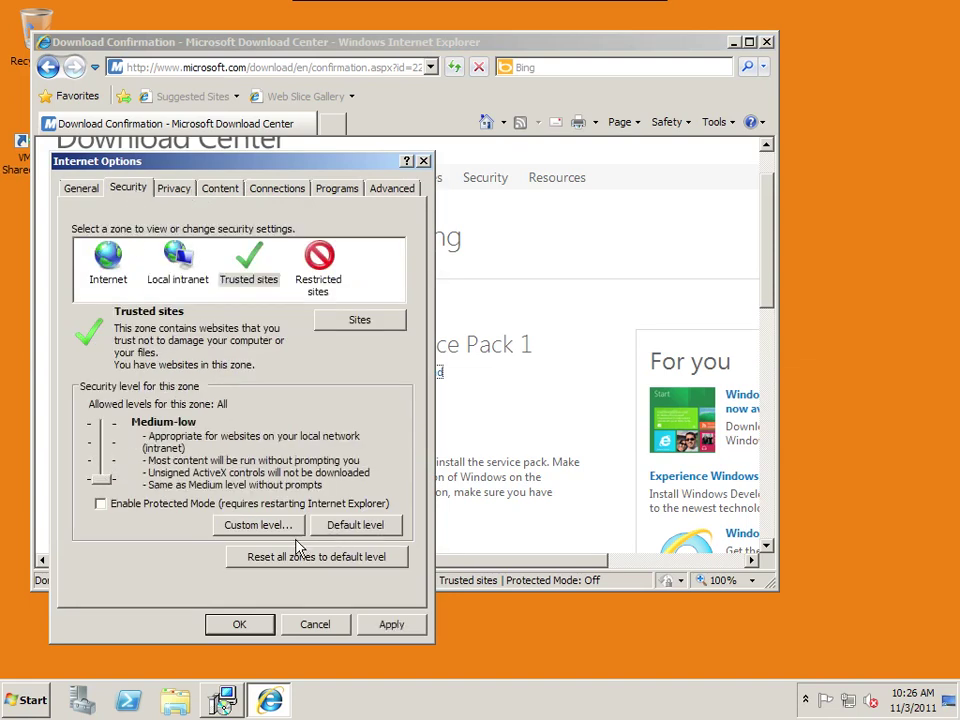
pyautogui.click(392, 625)
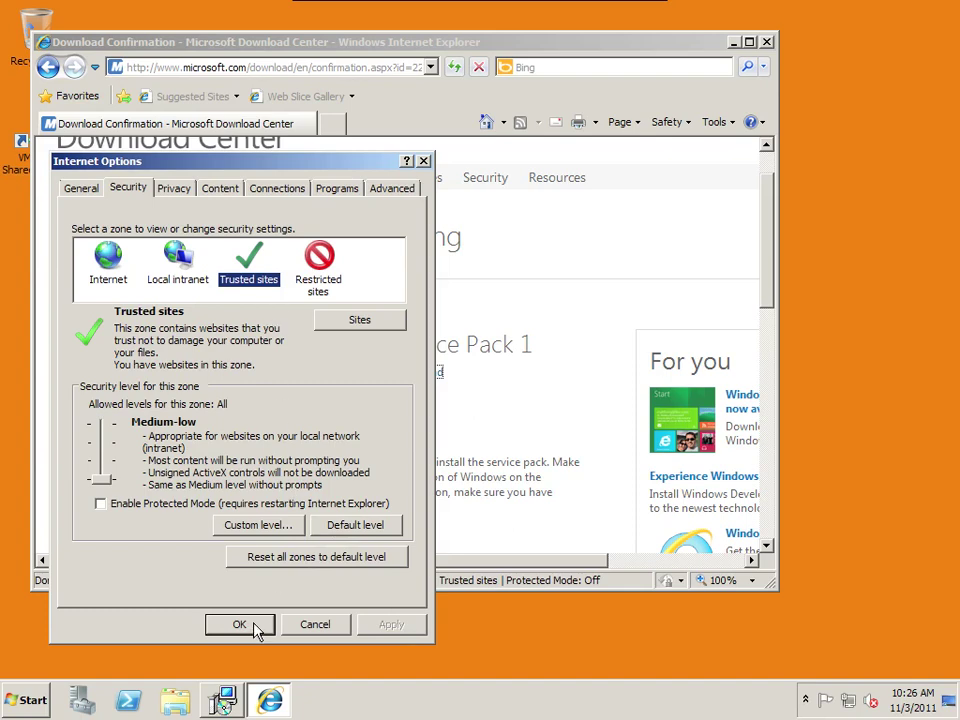
pyautogui.click(360, 320)
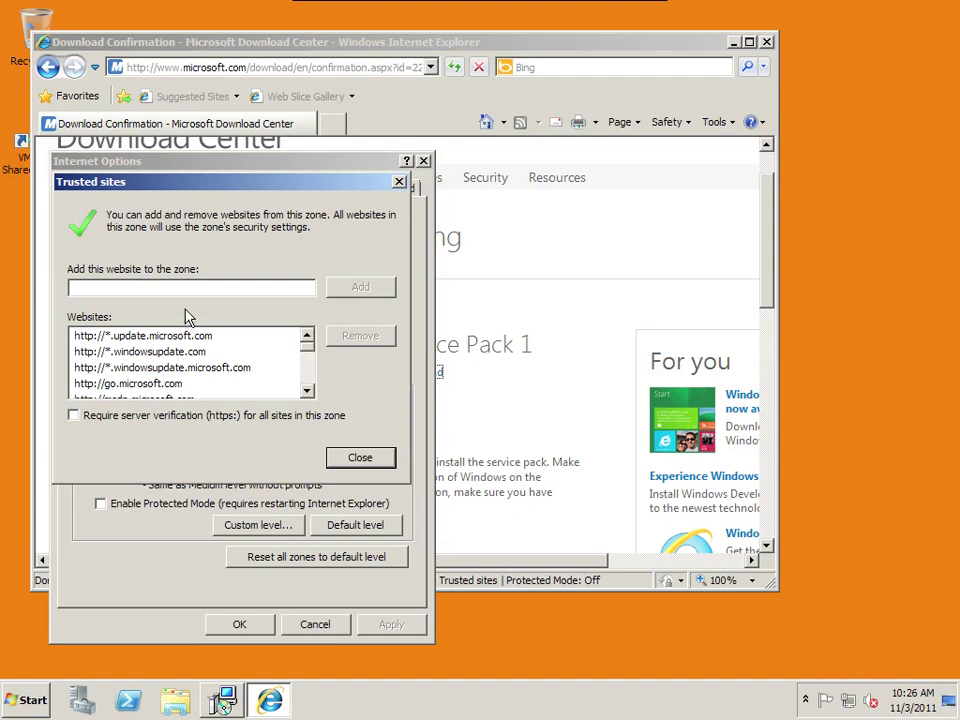
pyautogui.write('http')
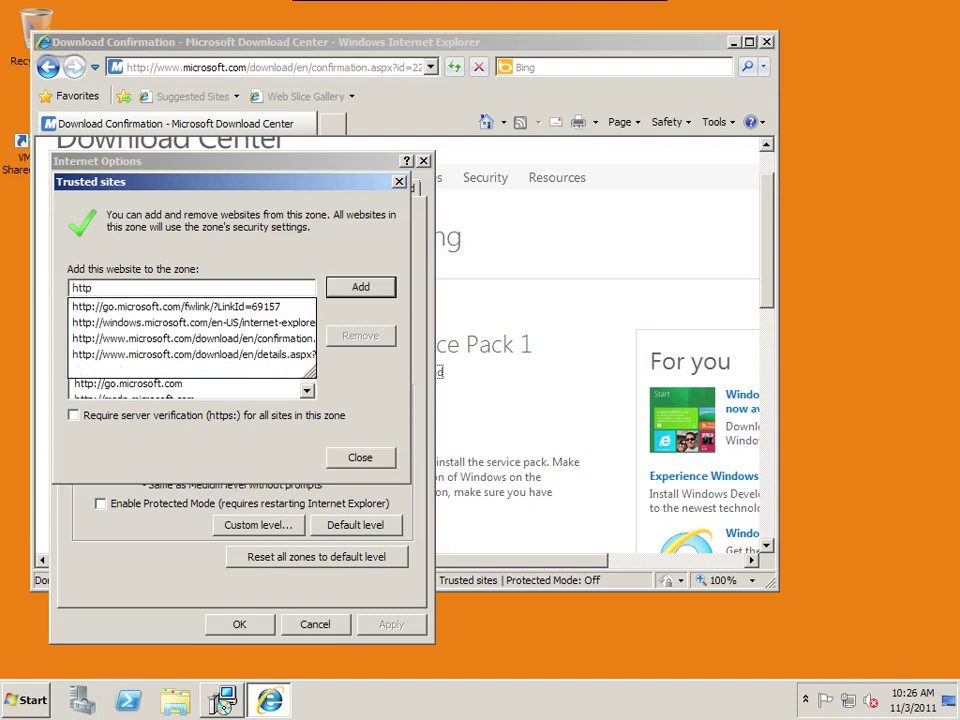
pyautogui.write('://*.microsoft.com')
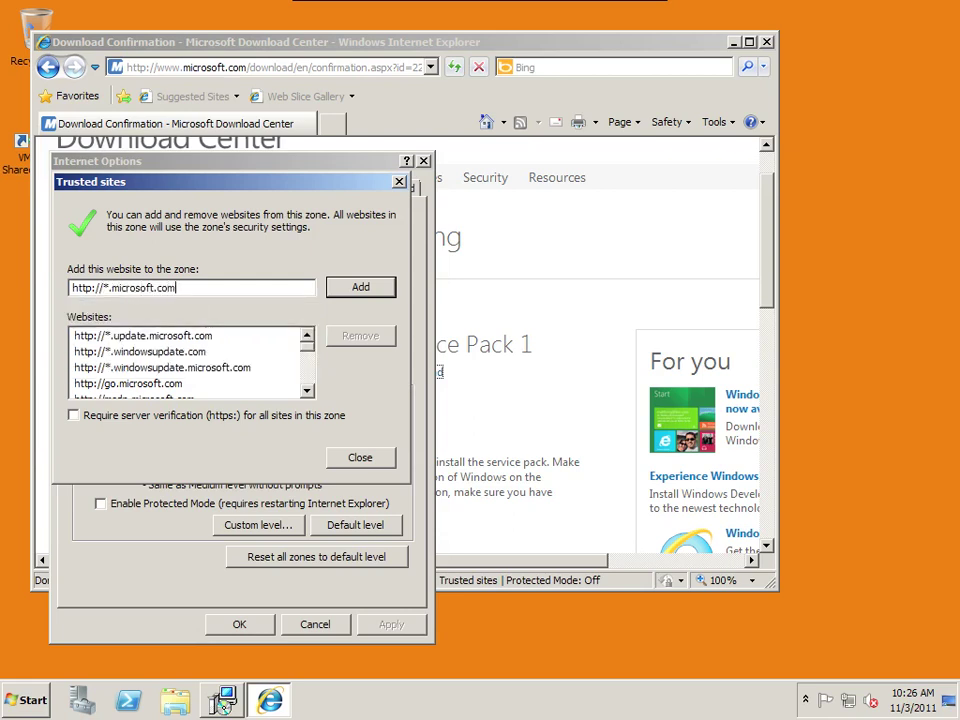
pyautogui.press('Return')
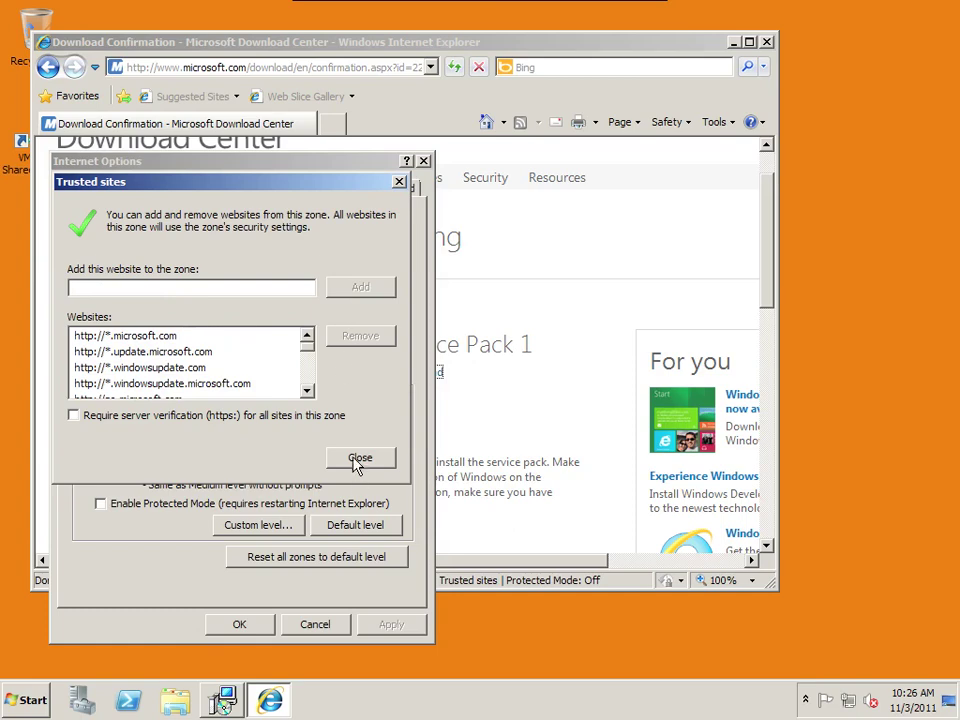
pyautogui.click(359, 459)
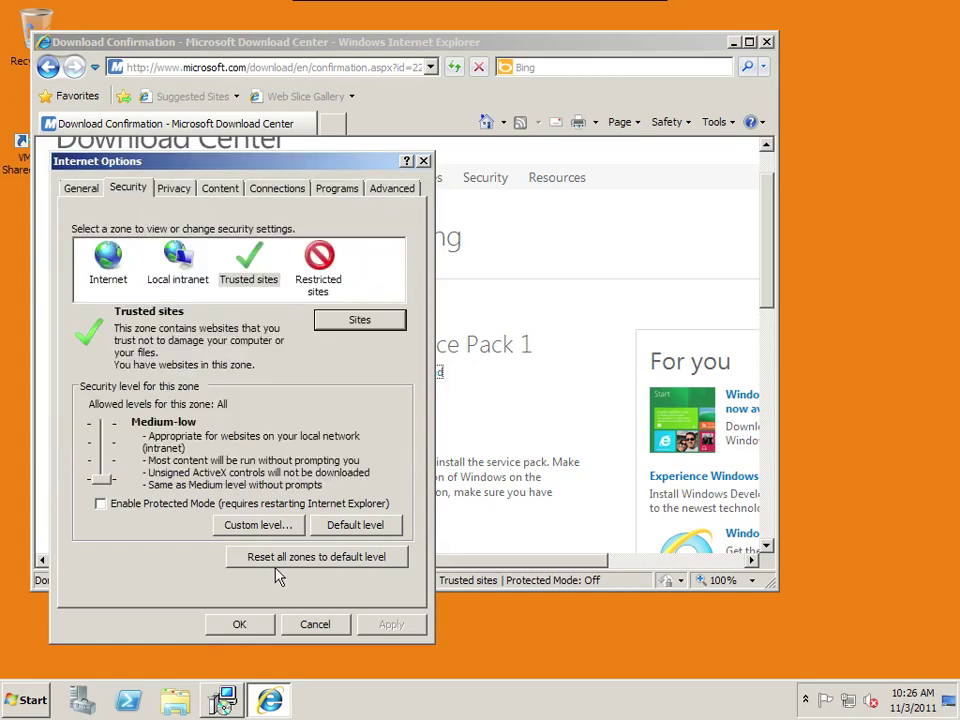
pyautogui.click(238, 628)
# Step: Run the downloaded dotnetfx35setup.exe and allow it past the security prompt
pyautogui.click(404, 375)
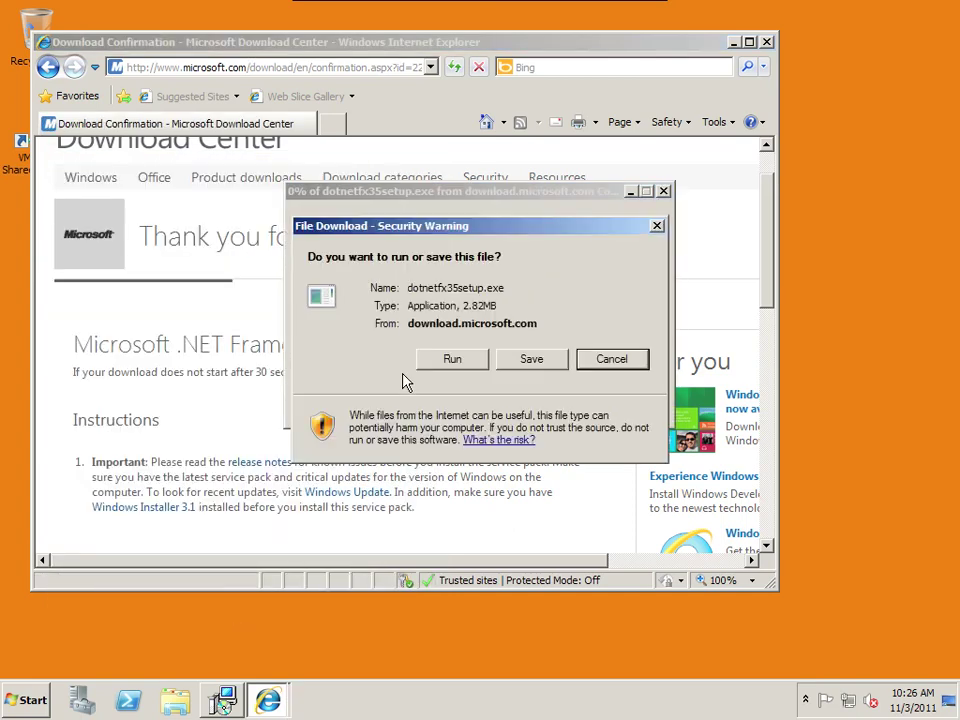
pyautogui.click(455, 359)
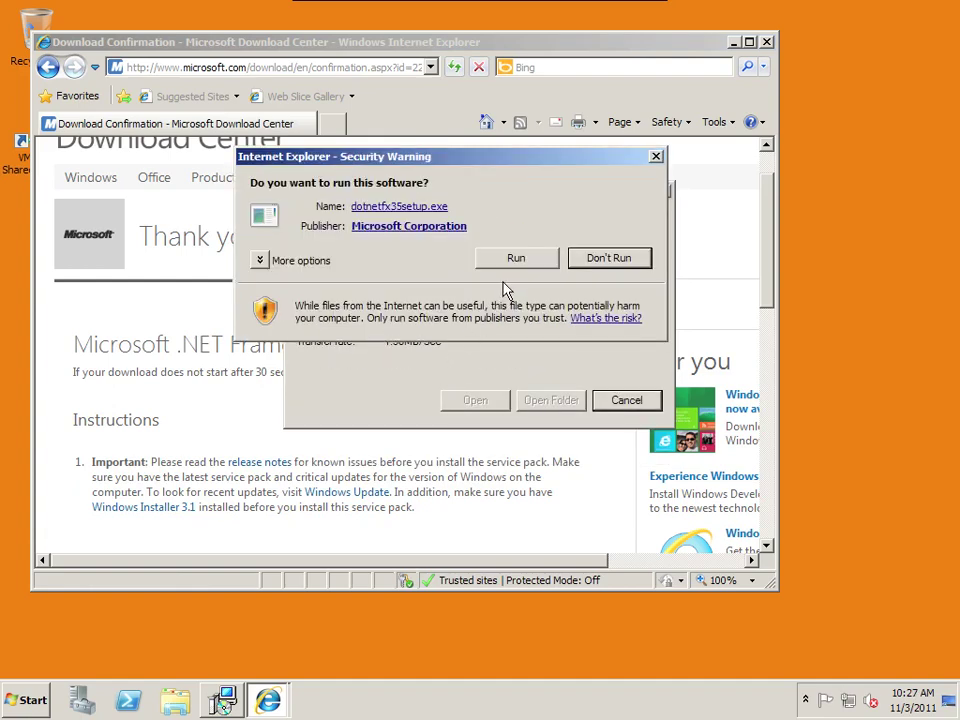
pyautogui.press('Return')
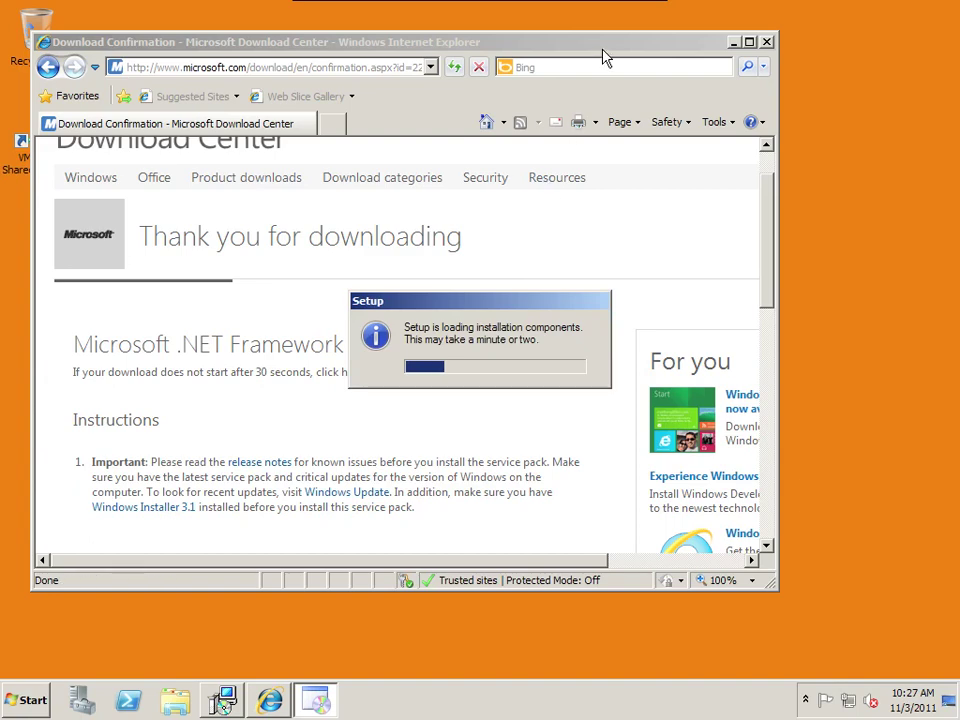
# Step: Switch windows to bring up Server Manager
pyautogui.press('super+Tab')
pyautogui.click(528, 10)
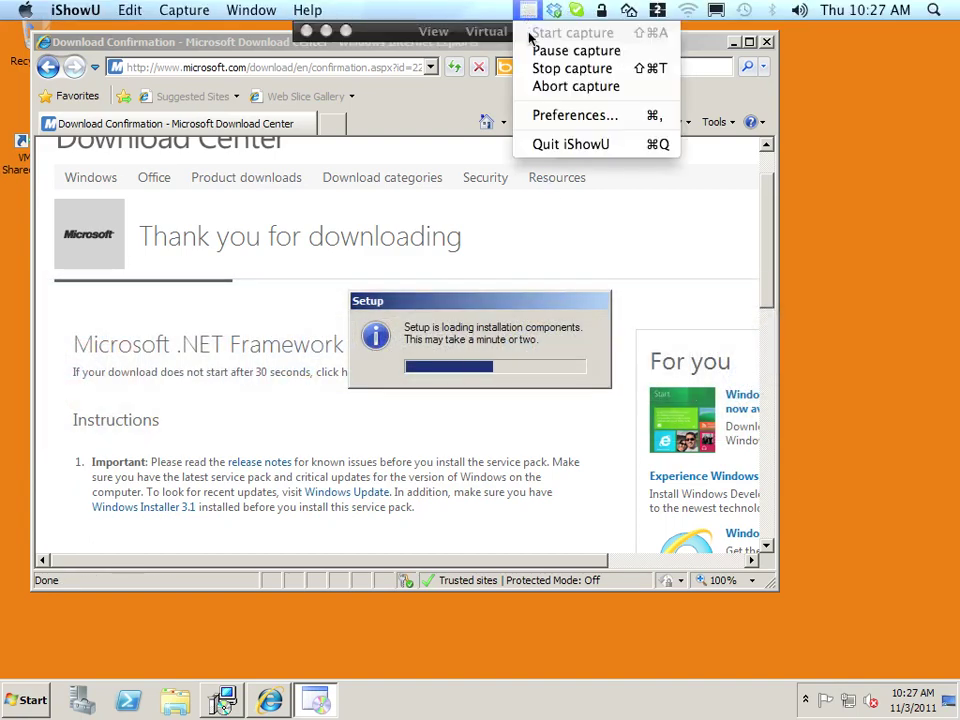
pyautogui.click(536, 51)
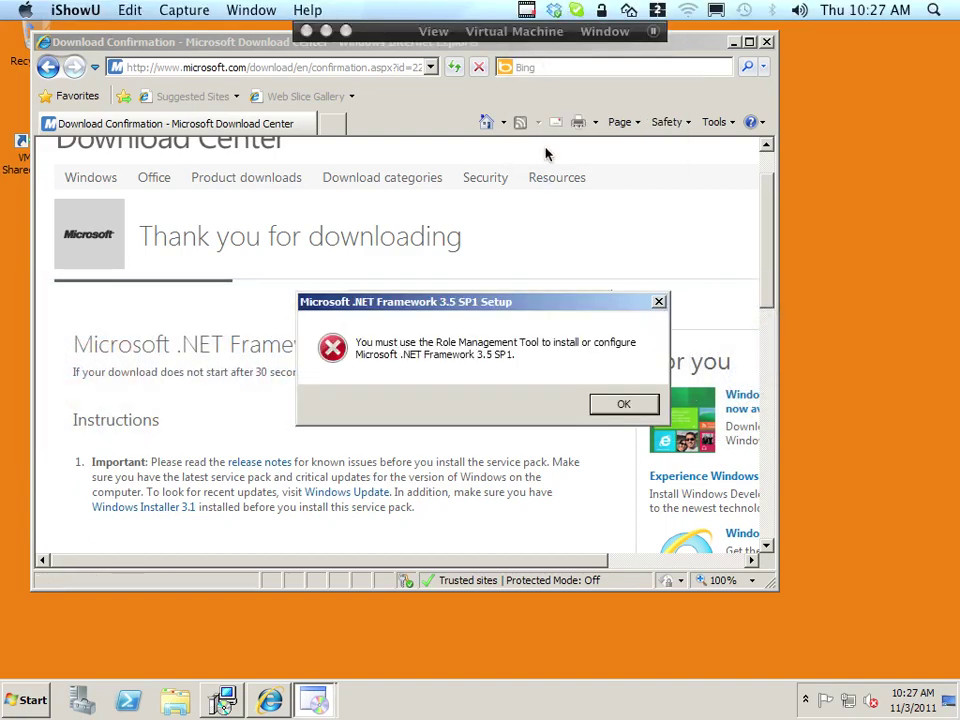
pyautogui.click(546, 154)
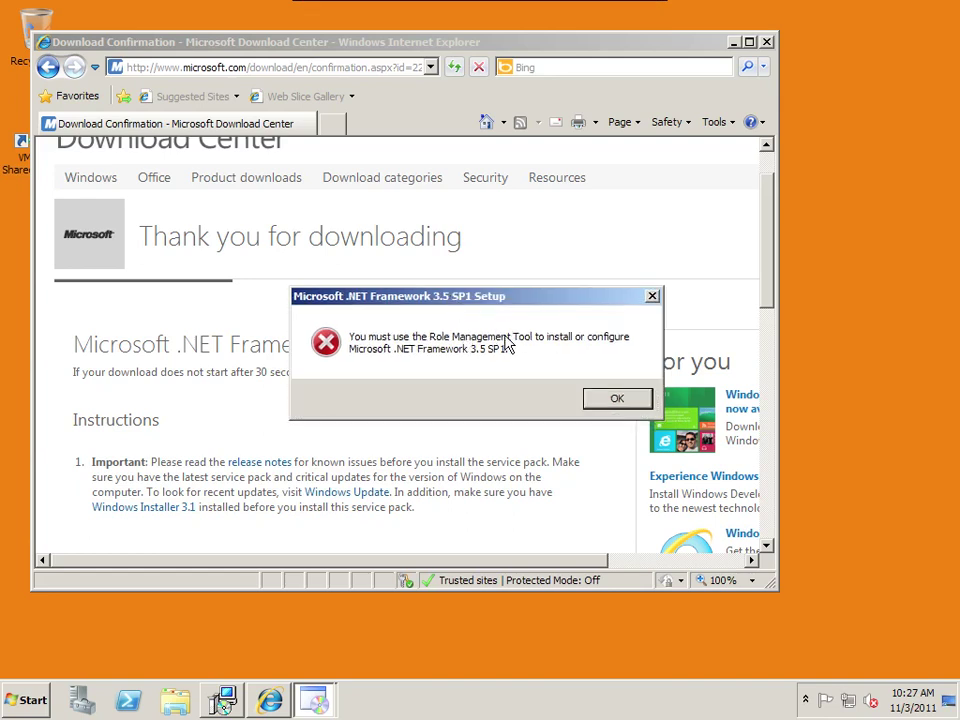
pyautogui.click(88, 707)
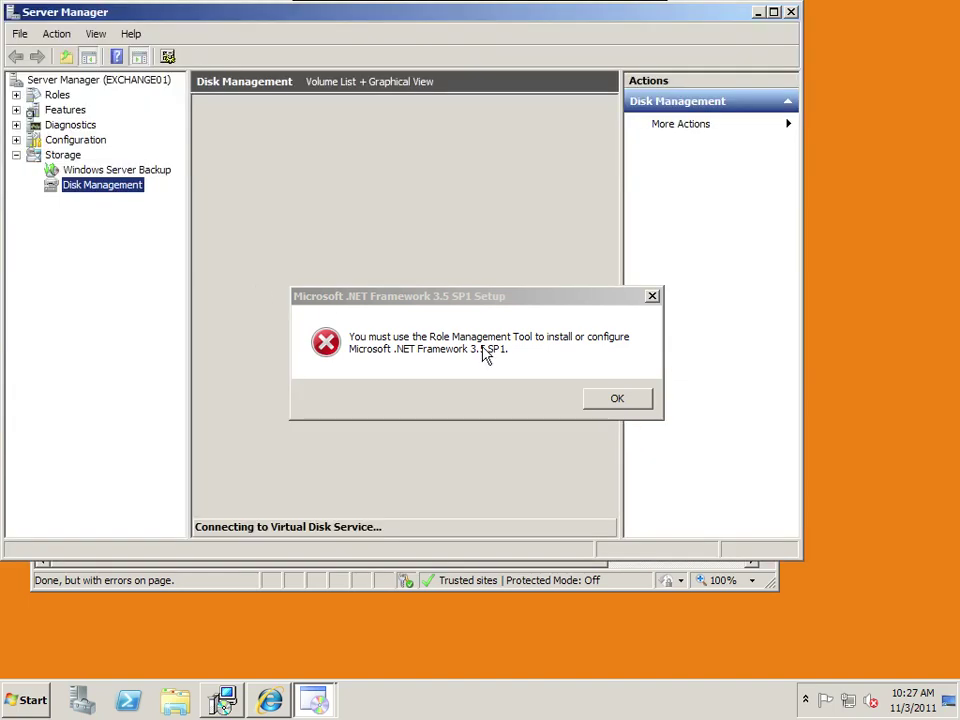
# Step: Dismiss the .NET setup error and start the Add Roles Wizard from Roles
pyautogui.click(612, 397)
pyautogui.click(36, 95)
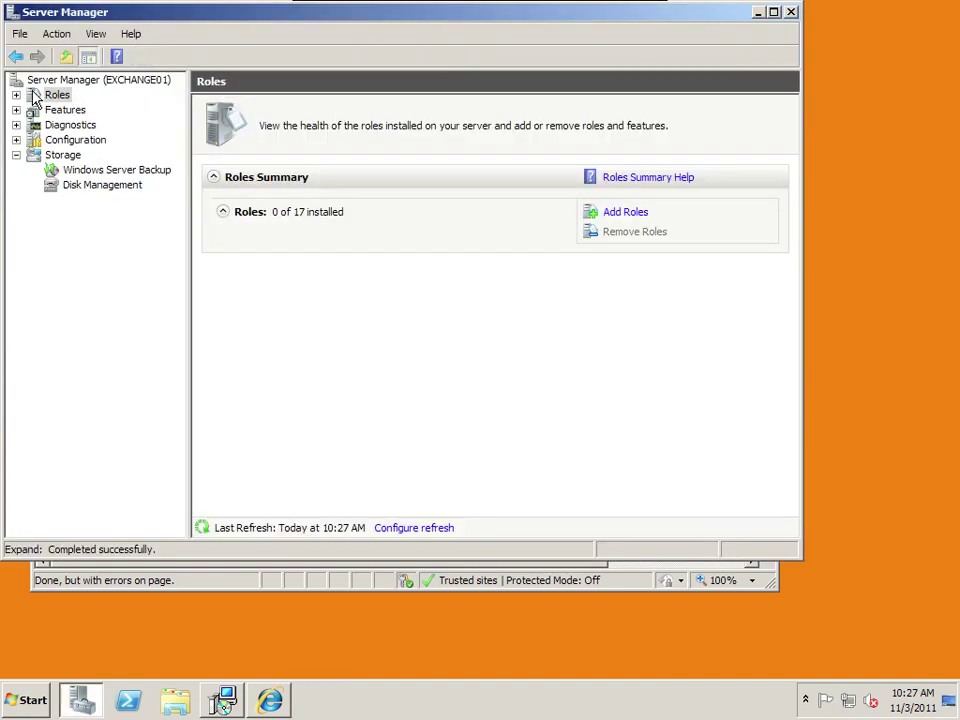
pyautogui.click(30, 95)
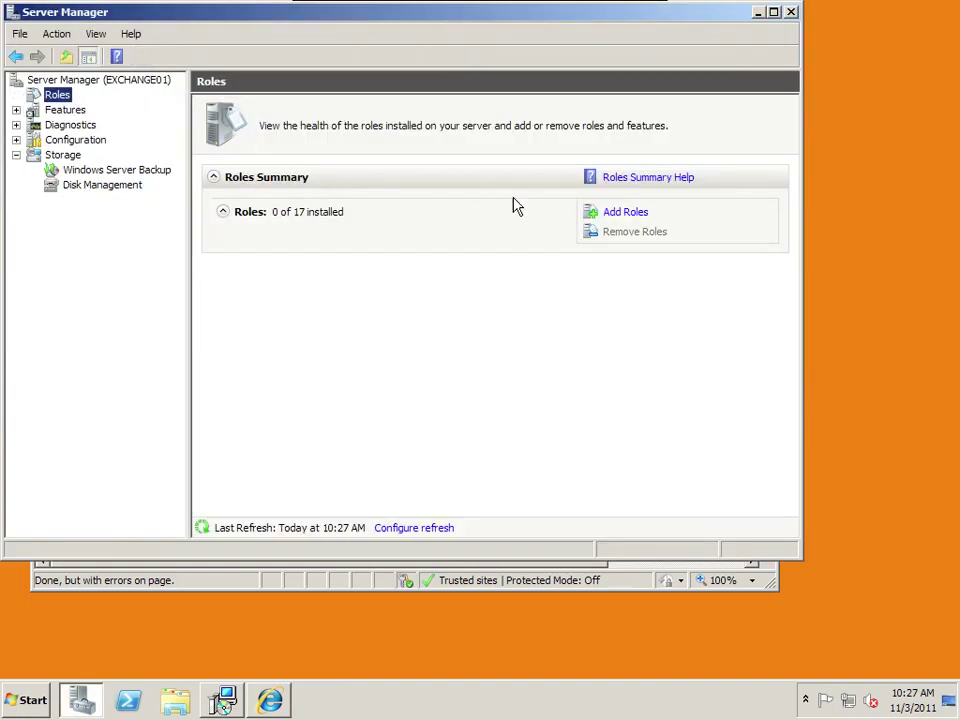
pyautogui.click(628, 212)
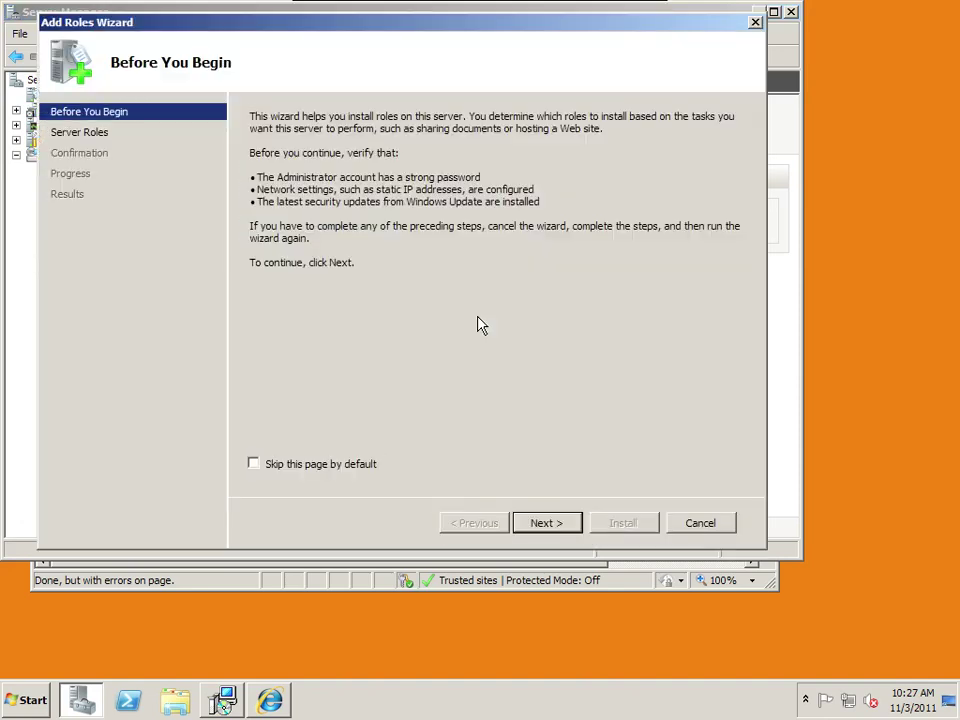
pyautogui.click(549, 522)
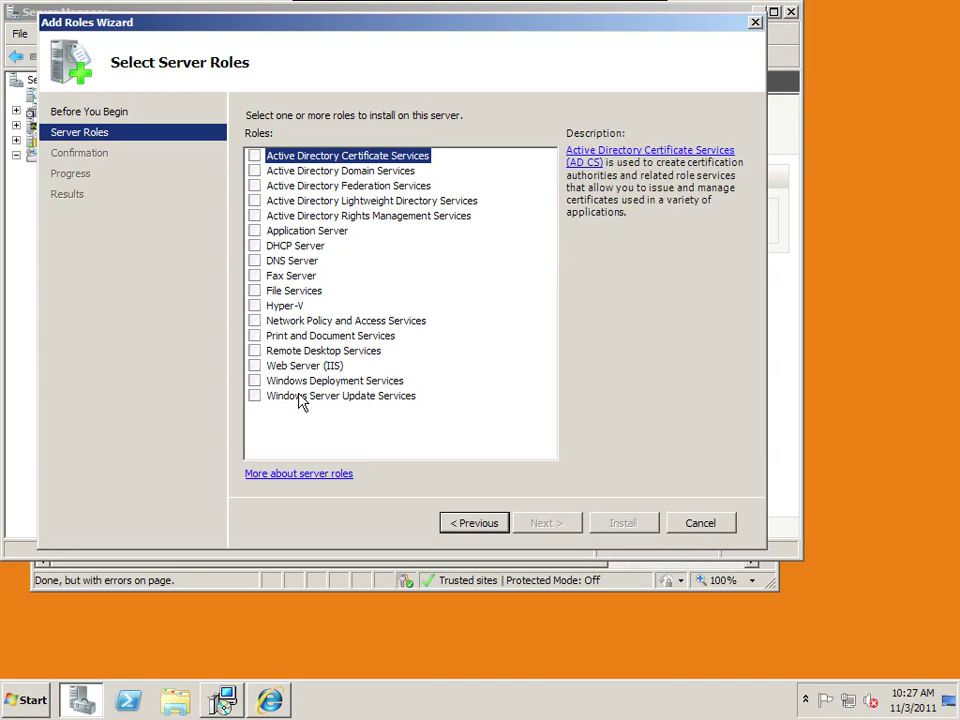
# Step: Select the Application Server role and accept its required .NET Framework 3.5.1 features
pyautogui.moveTo(570, 8)
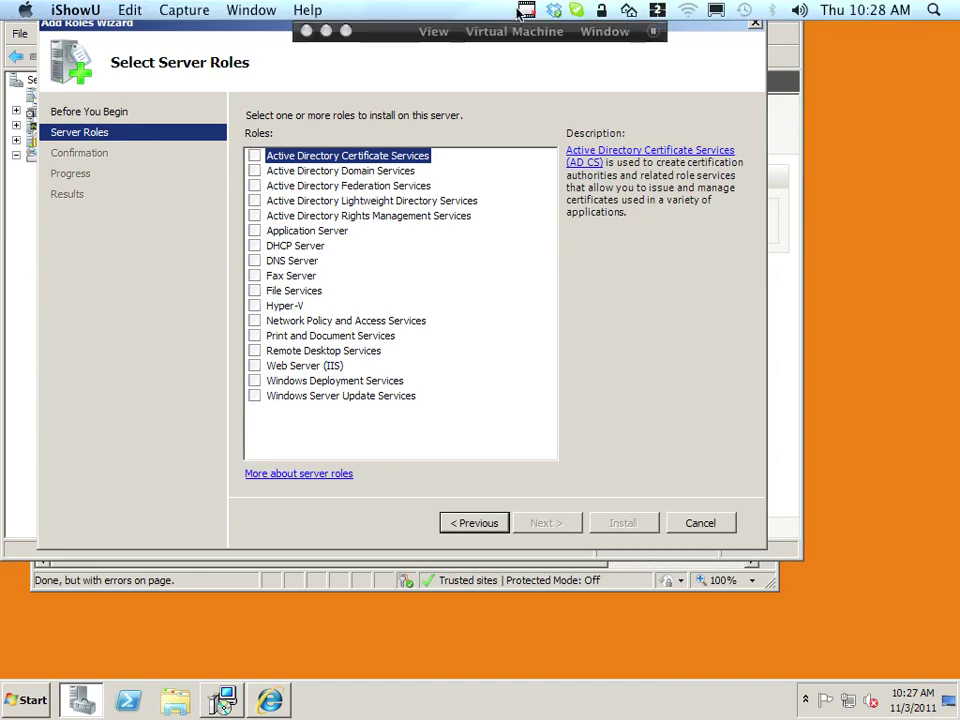
pyautogui.click(528, 10)
pyautogui.click(576, 50)
pyautogui.click(307, 230)
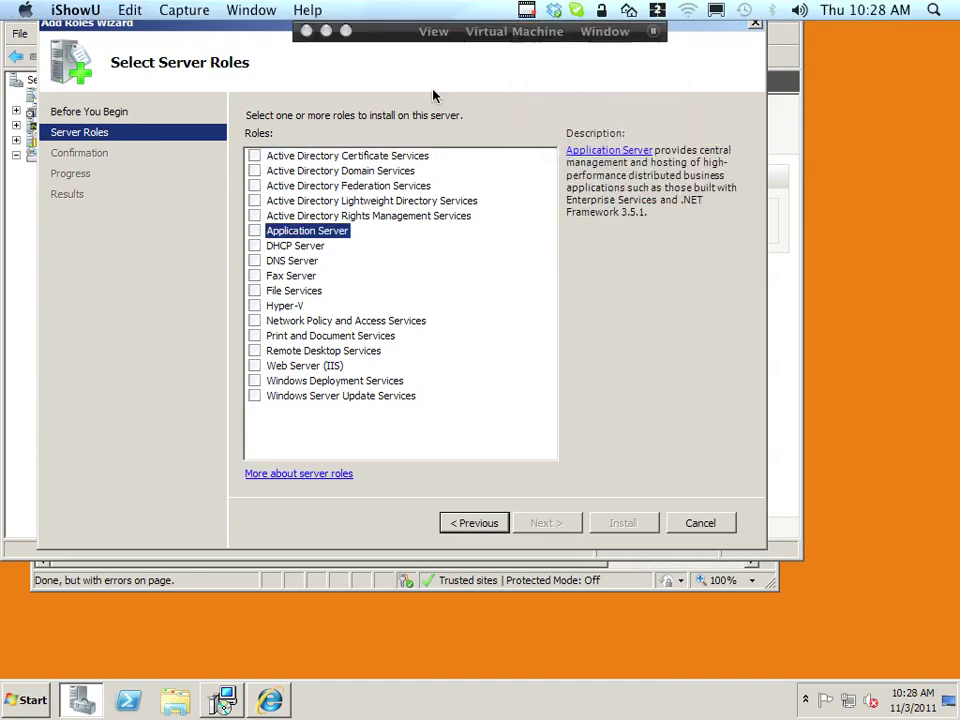
pyautogui.click(255, 231)
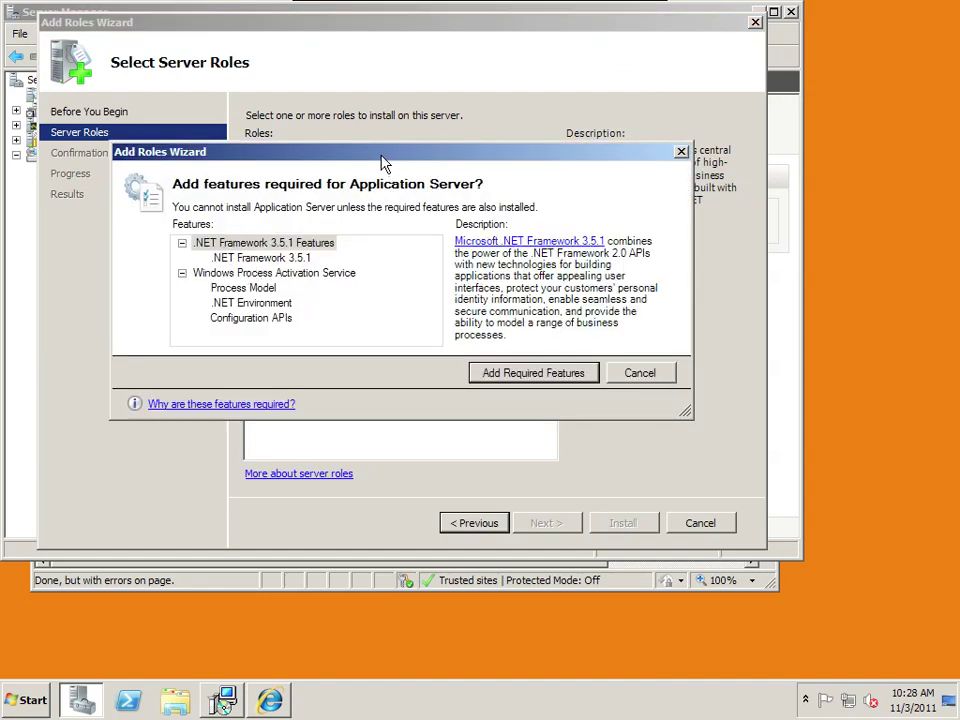
pyautogui.moveTo(381, 157); pyautogui.dragTo(447, 375)
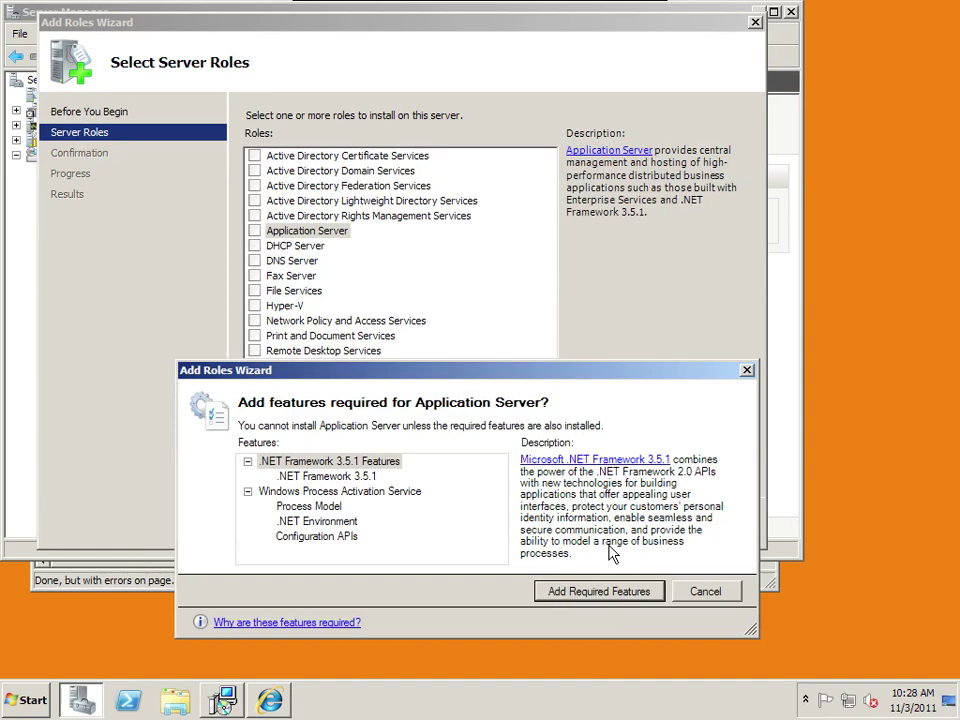
pyautogui.click(615, 598)
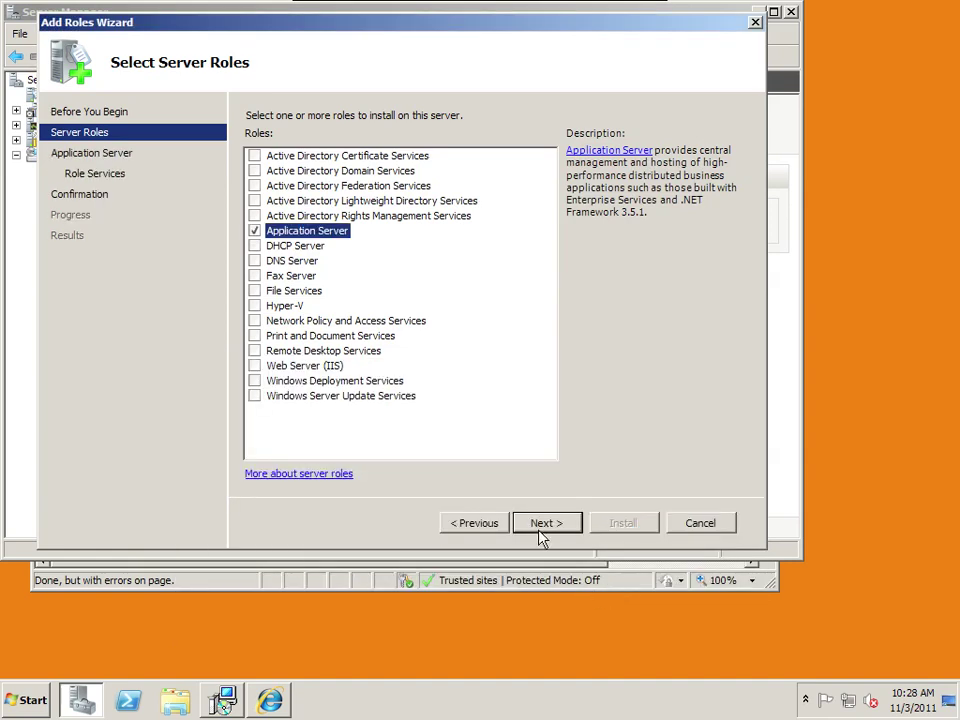
# Step: Advance past the Application Server and role services pages and start the installation
pyautogui.click(543, 526)
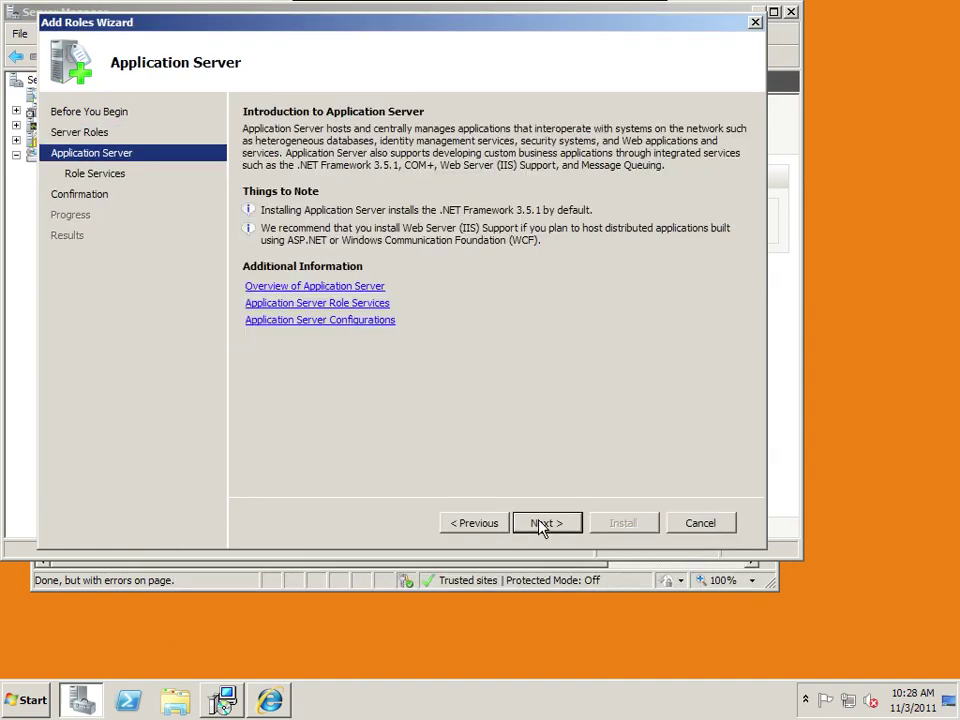
pyautogui.click(541, 526)
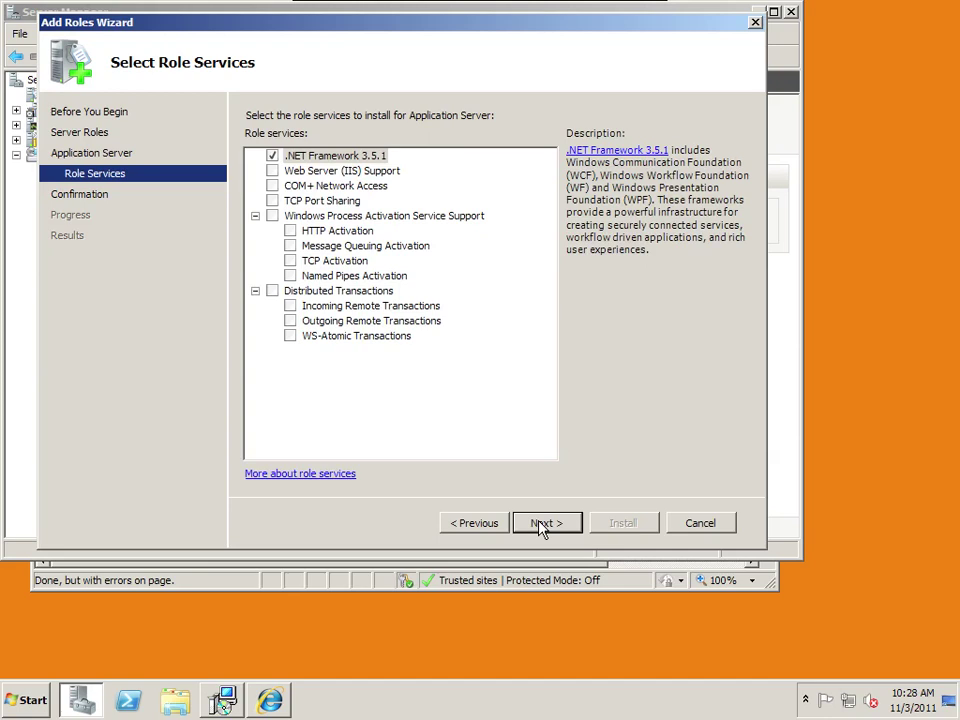
pyautogui.click(541, 526)
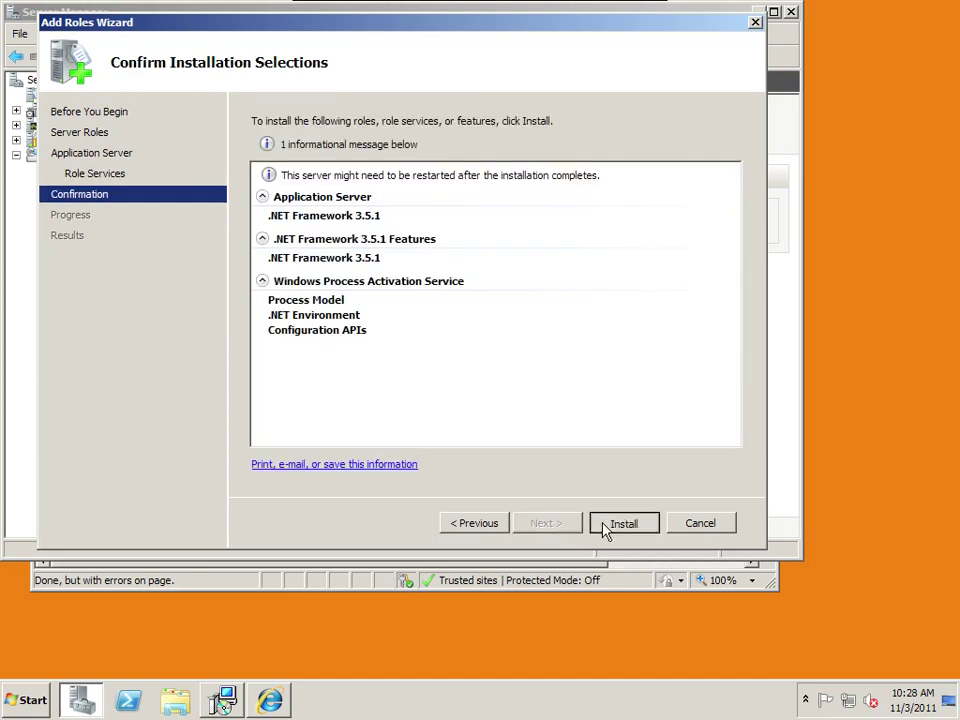
pyautogui.click(604, 524)
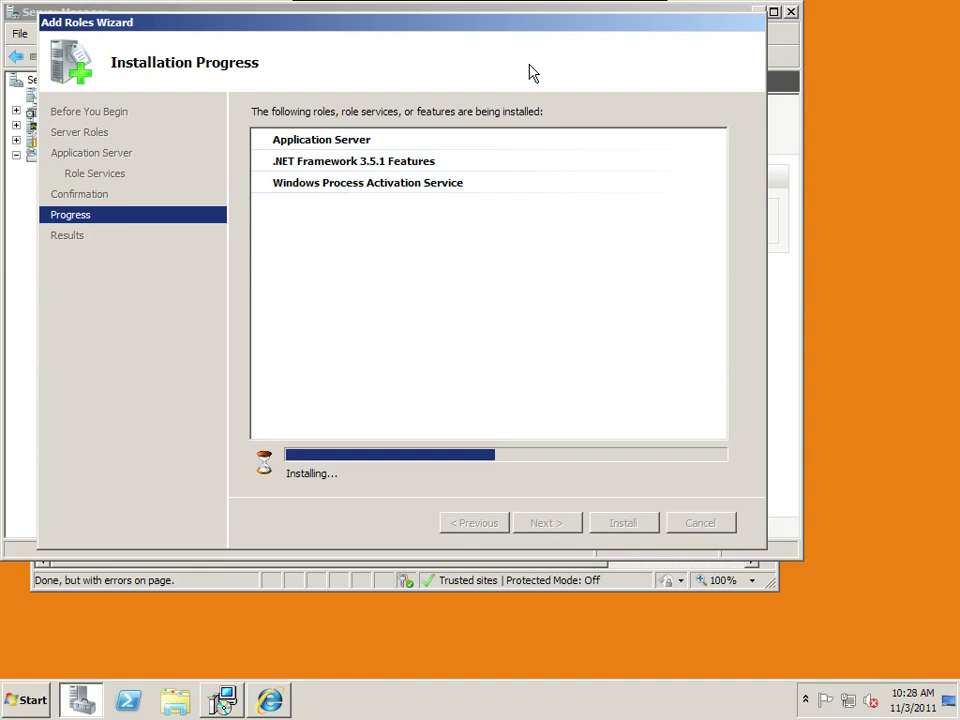
# Step: Close the finished Add Roles Wizard and minimize Server Manager to show Exchange setup
pyautogui.moveTo(553, 8)
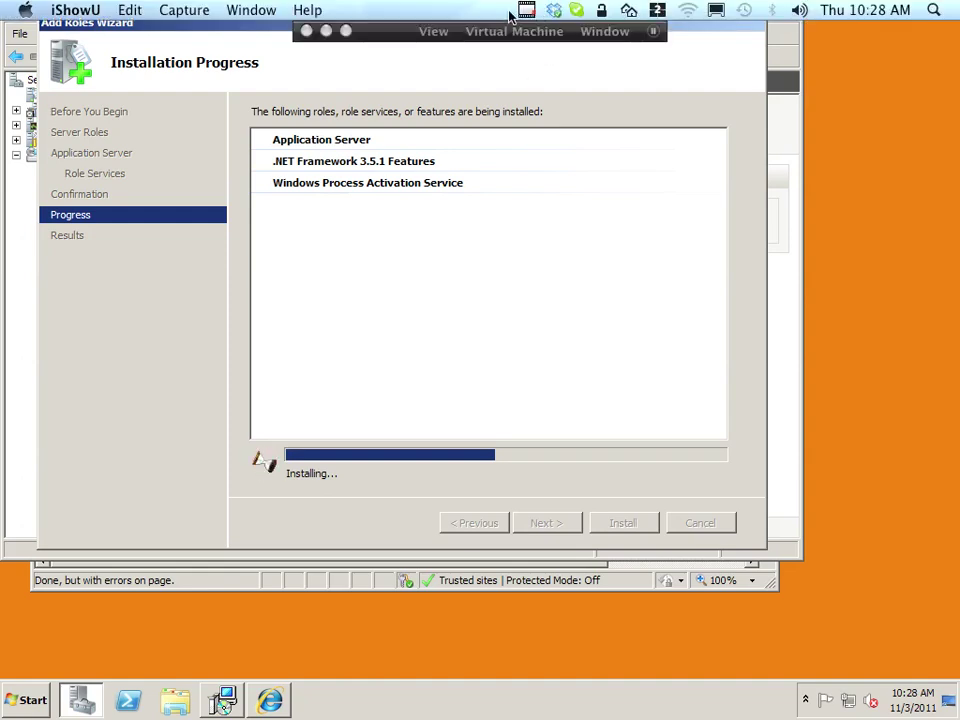
pyautogui.click(527, 10)
pyautogui.click(576, 50)
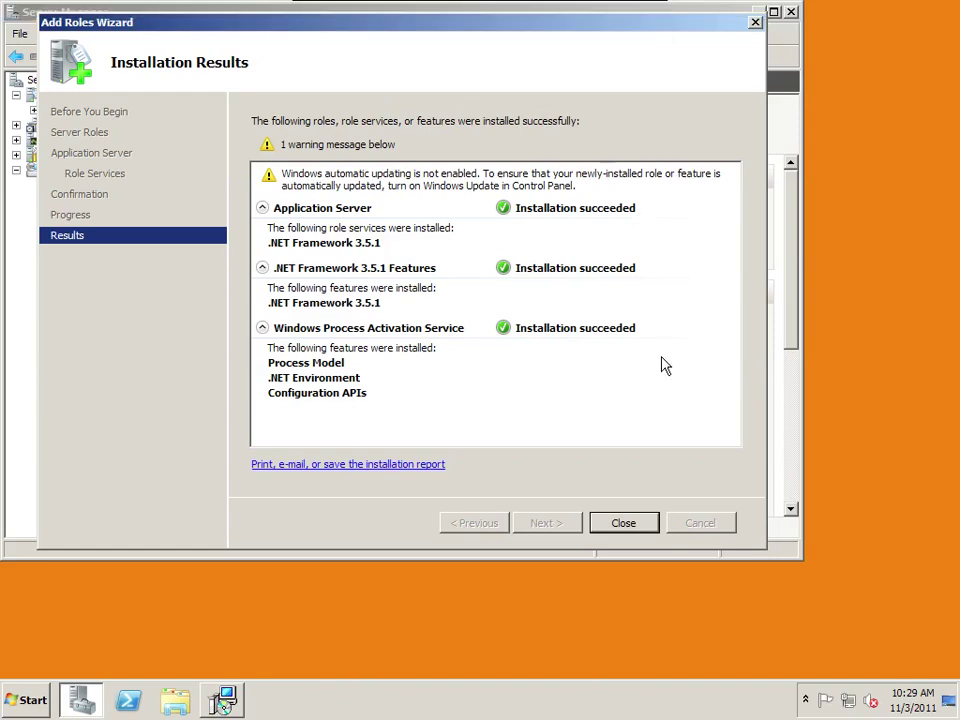
pyautogui.click(640, 527)
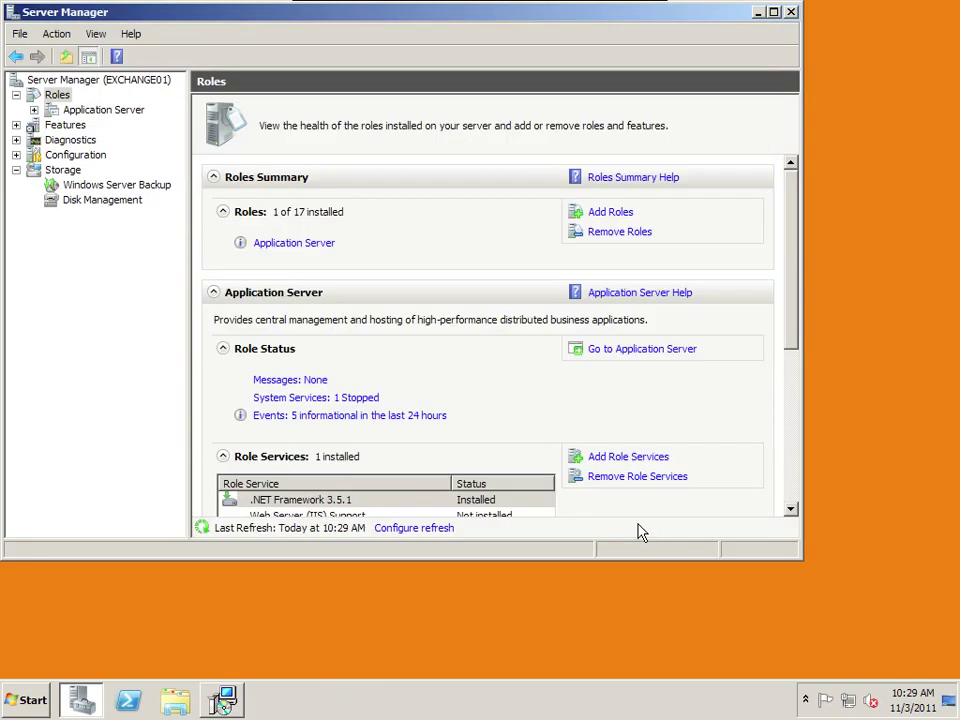
pyautogui.click(759, 13)
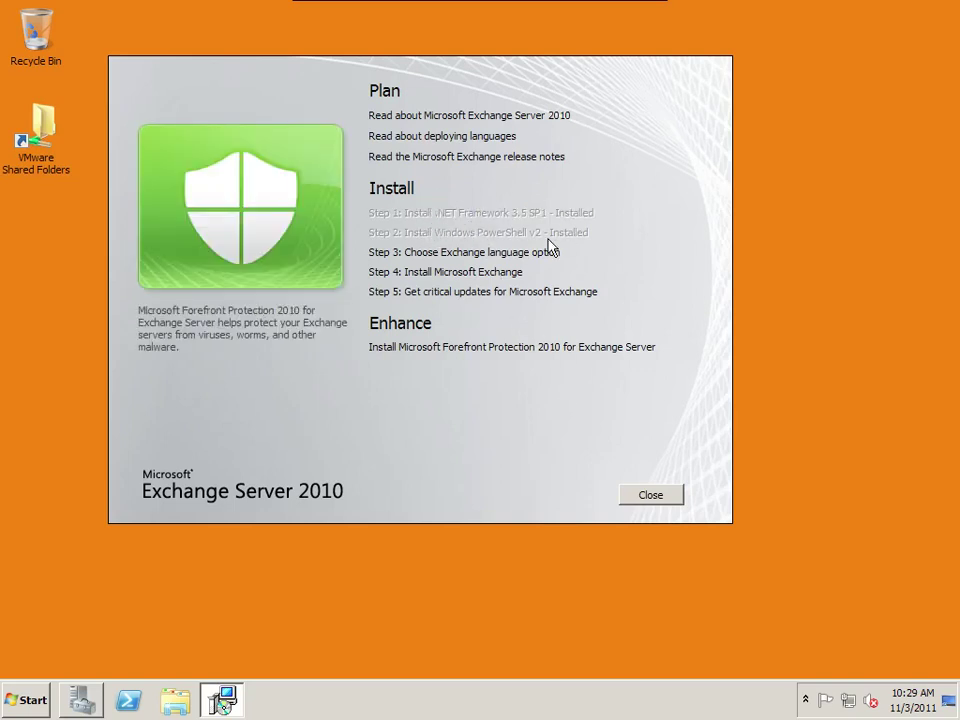
# Step: Choose to install only the DVD languages and start installing Microsoft Exchange
pyautogui.click(481, 256)
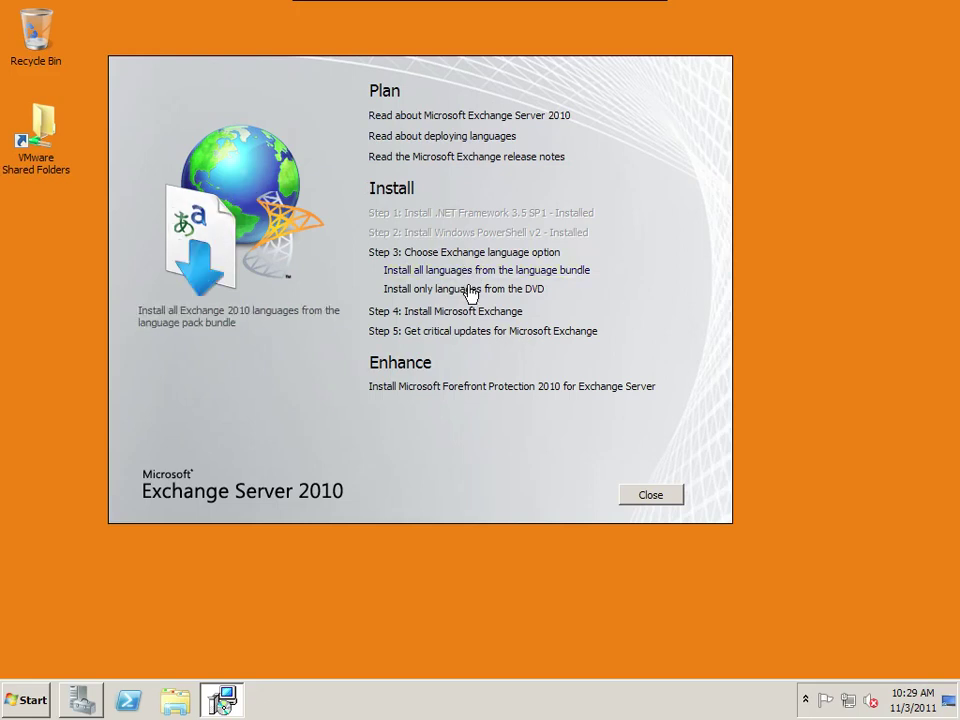
pyautogui.click(470, 290)
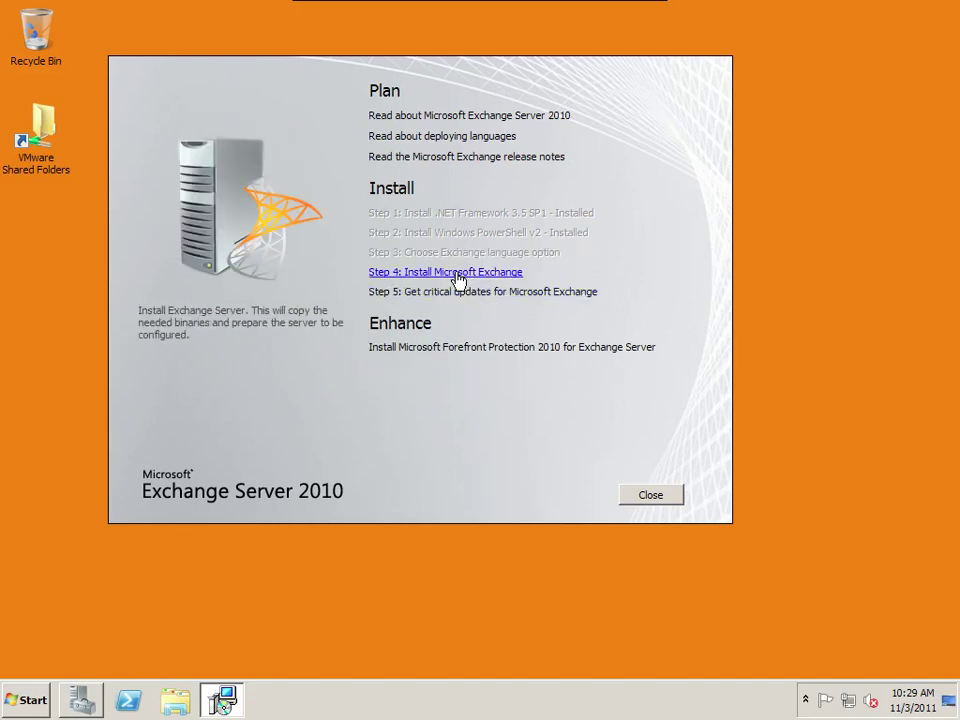
pyautogui.click(456, 275)
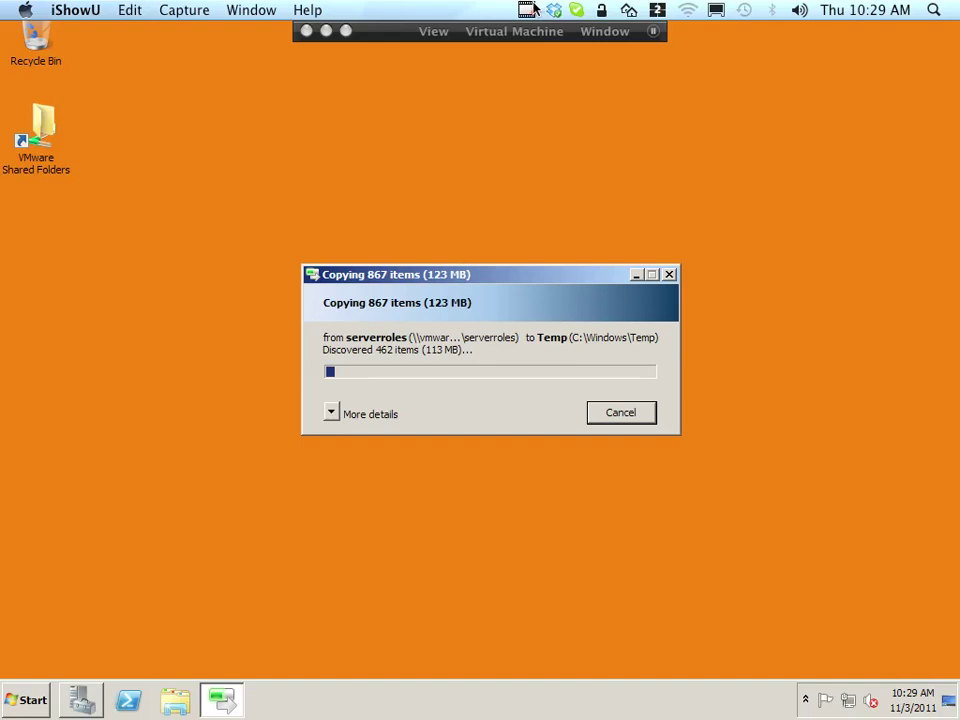
pyautogui.click(529, 10)
# Step: Accept the license terms, keep No for error reporting, and review the V14 install path
pyautogui.click(533, 48)
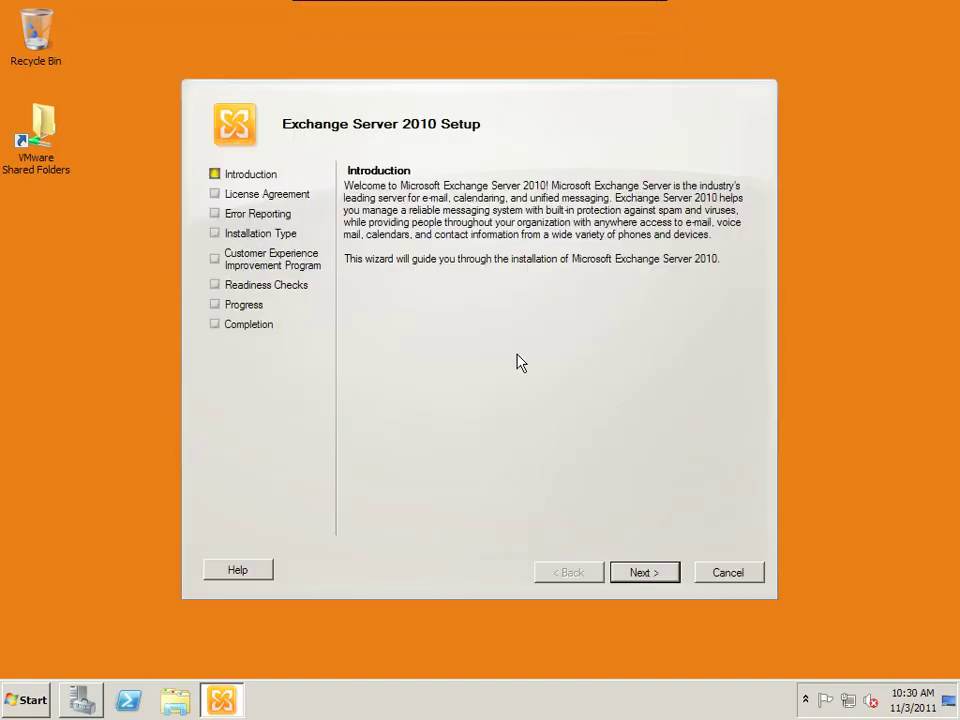
pyautogui.click(645, 573)
pyautogui.click(505, 455)
pyautogui.click(643, 573)
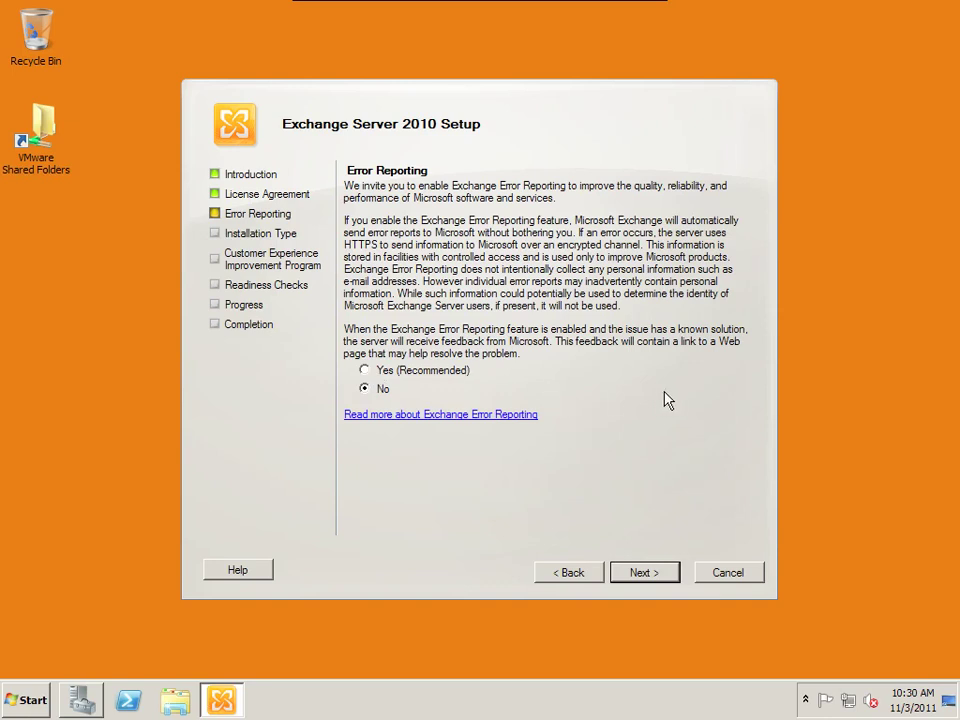
pyautogui.click(651, 570)
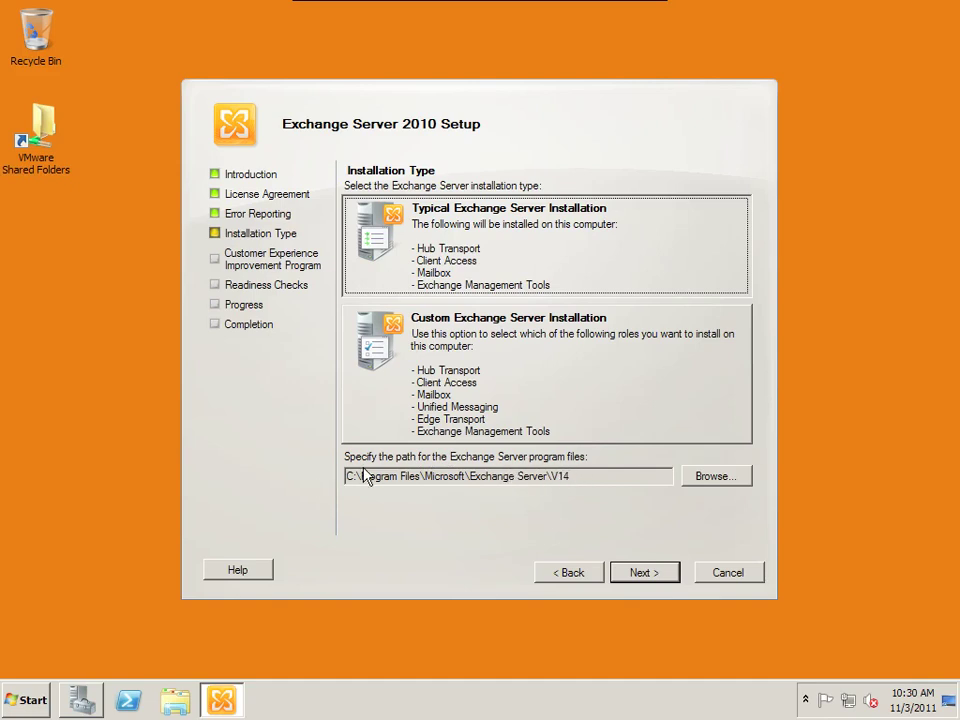
pyautogui.moveTo(355, 477); pyautogui.dragTo(346, 477)
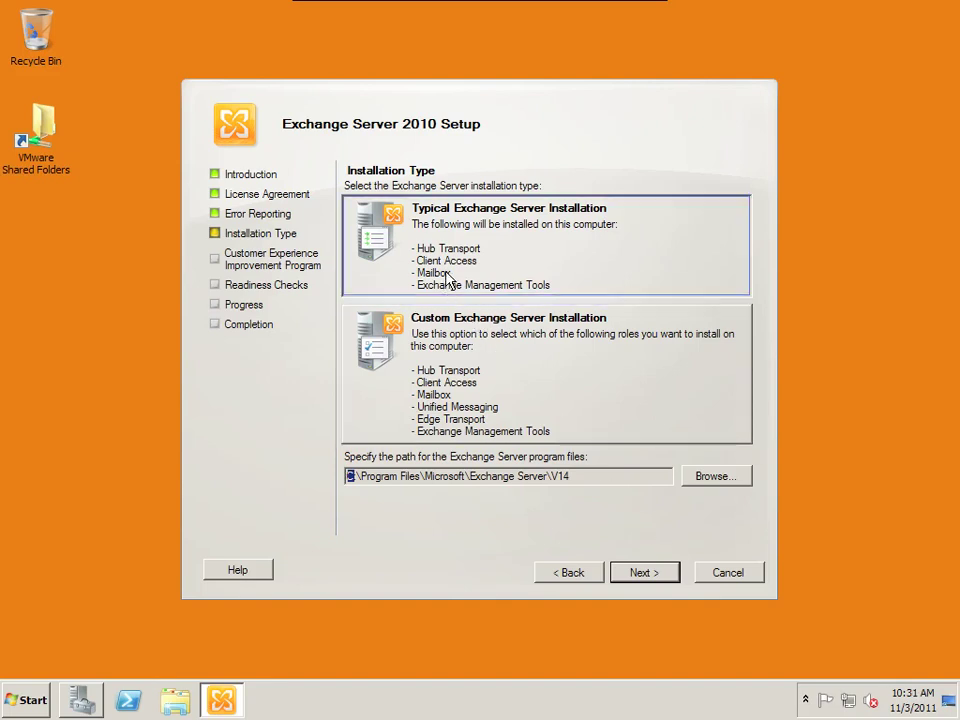
# Step: Choose Typical, name the organization AdvNetworking, and keep No for Outlook 2003 clients
pyautogui.click(645, 572)
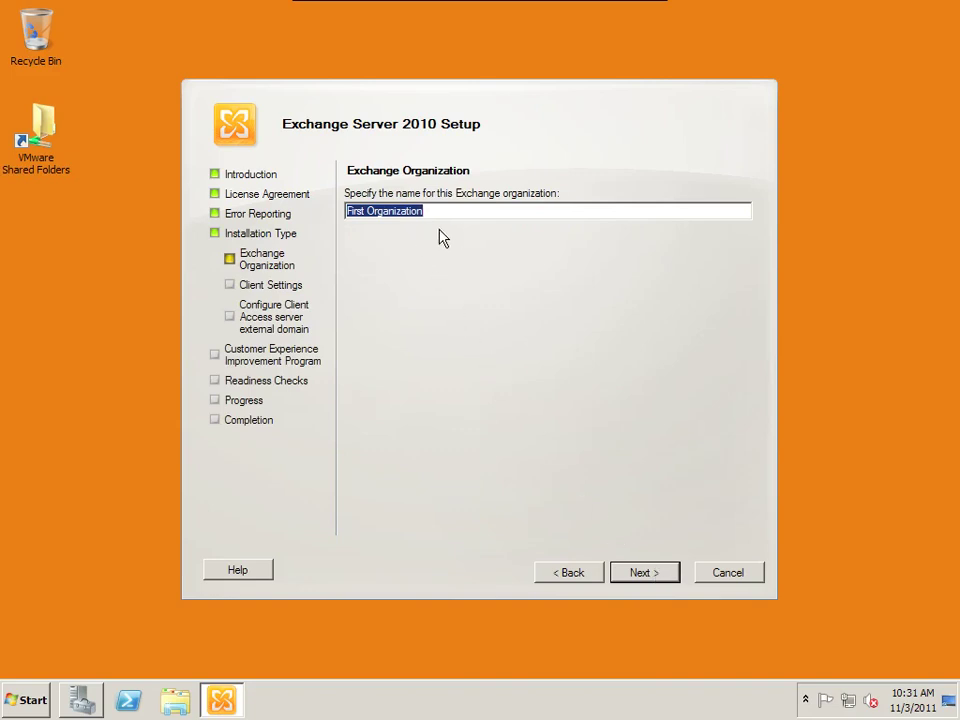
pyautogui.write('AdvN')
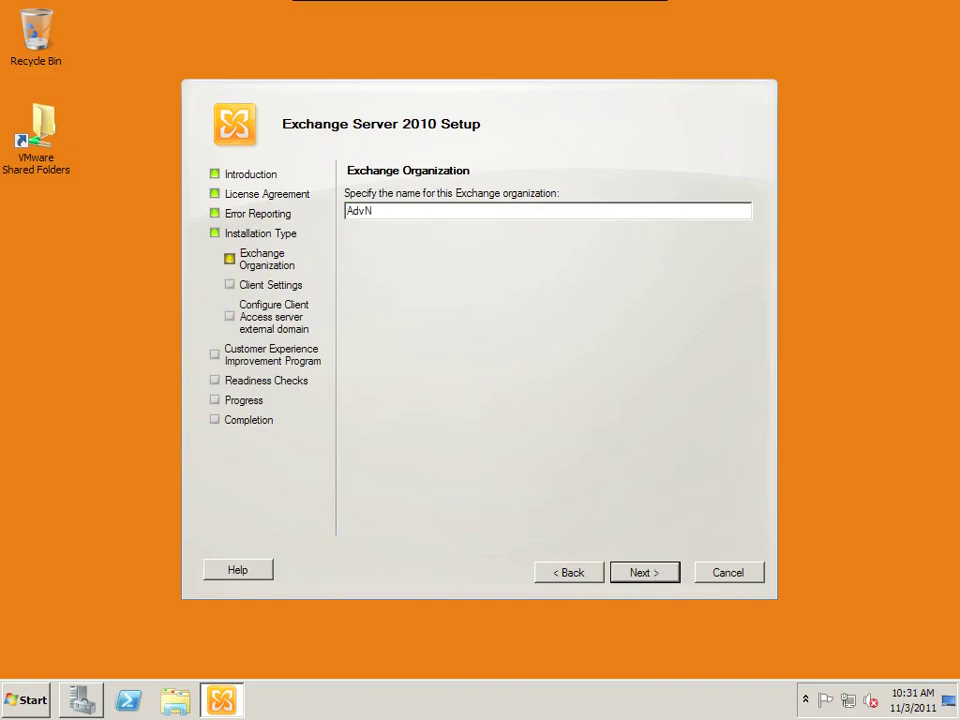
pyautogui.write('etworking')
pyautogui.click(656, 572)
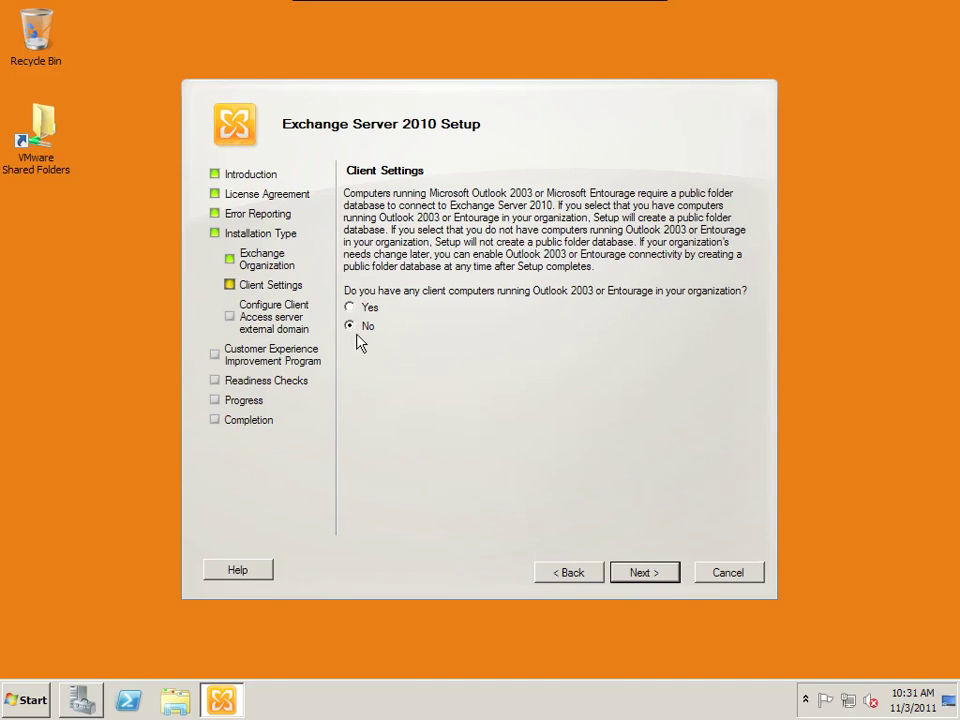
pyautogui.click(664, 584)
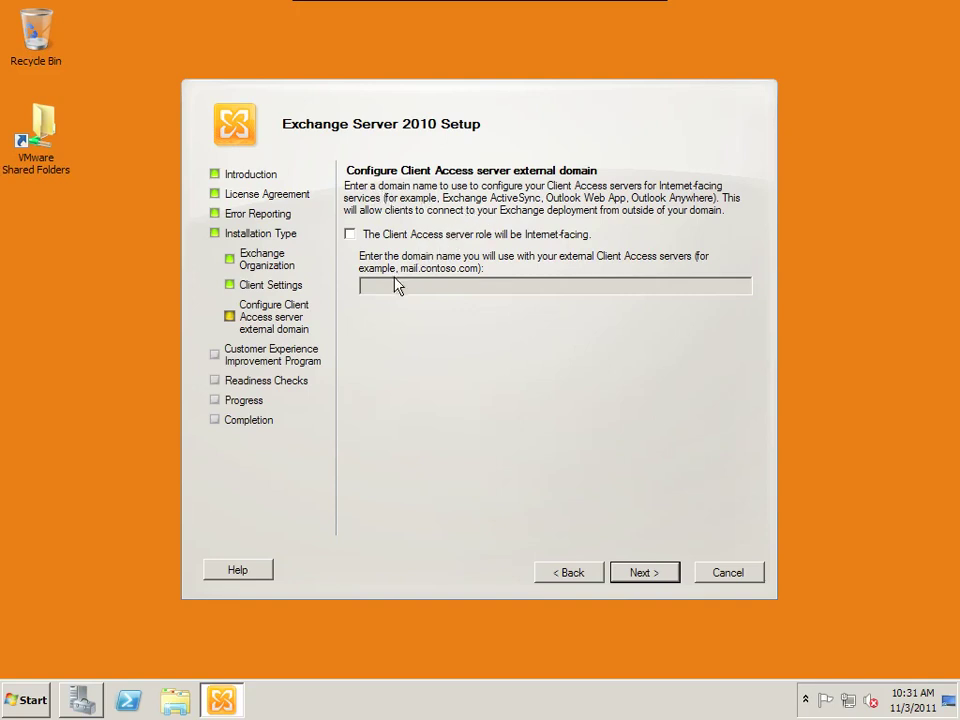
# Step: Make Client Access Internet-facing and enter the external domain under ncstech.org
pyautogui.click(350, 235)
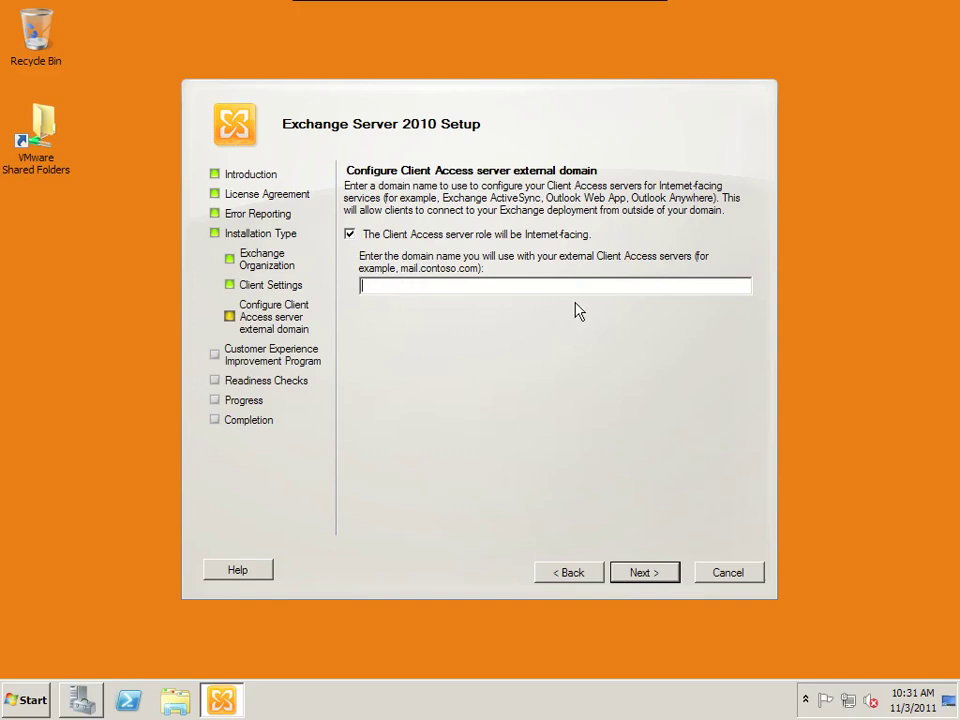
pyautogui.write('adv.ncstech.org')
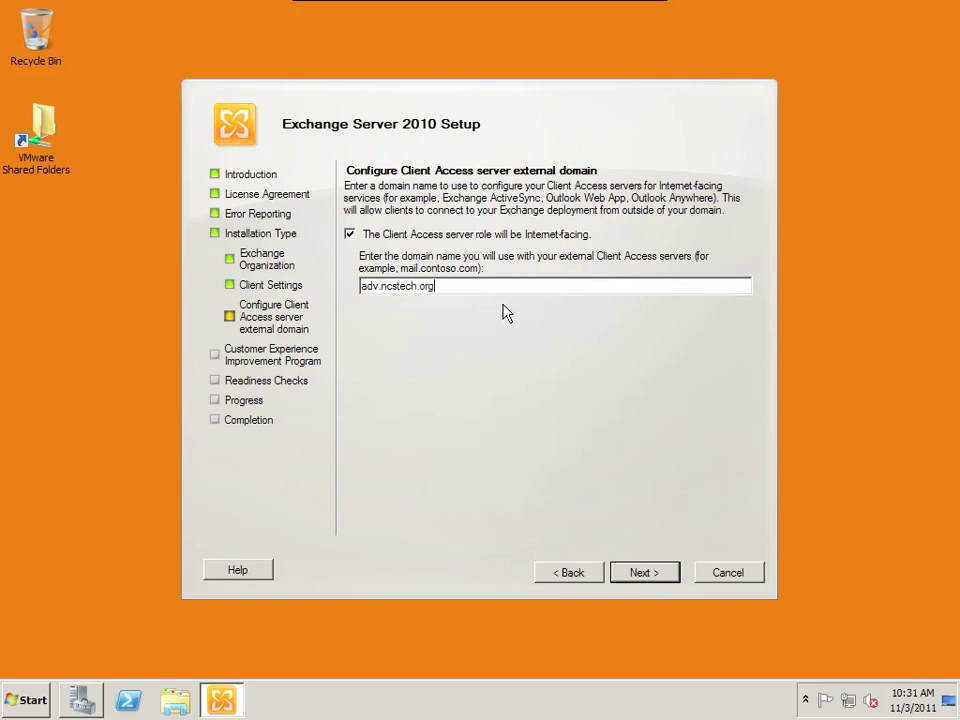
pyautogui.click(362, 286)
pyautogui.write('aaron')
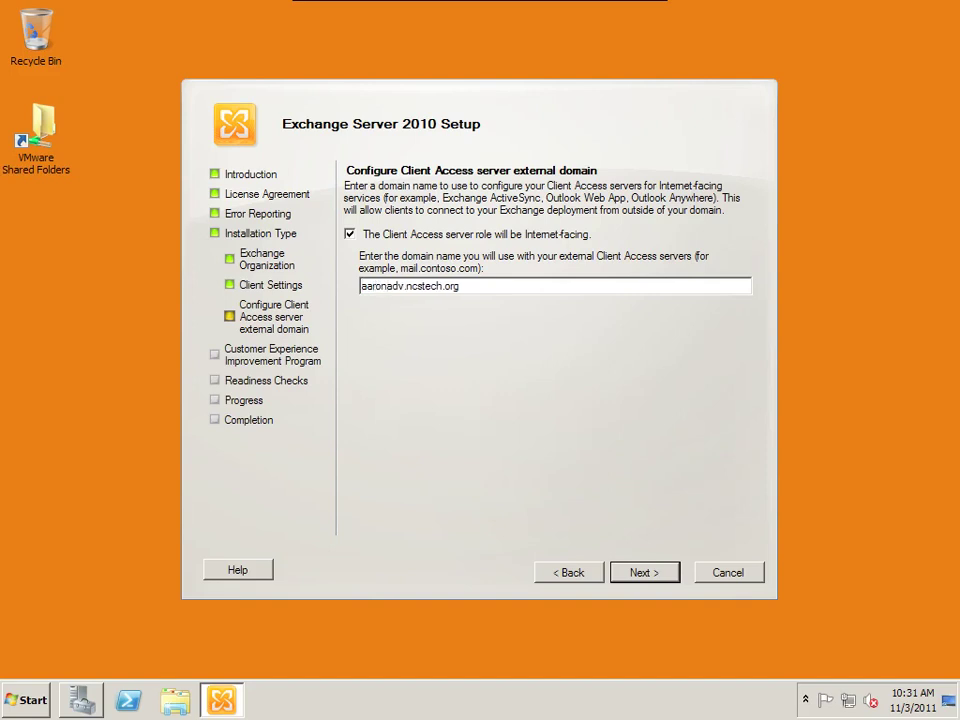
pyautogui.press('Delete')
pyautogui.press('Delete')
pyautogui.press('Delete')
pyautogui.press('Delete')
# Step: Decline the Customer Experience Improvement Program and run readiness checks (2 passed, 3 failed)
pyautogui.click(664, 578)
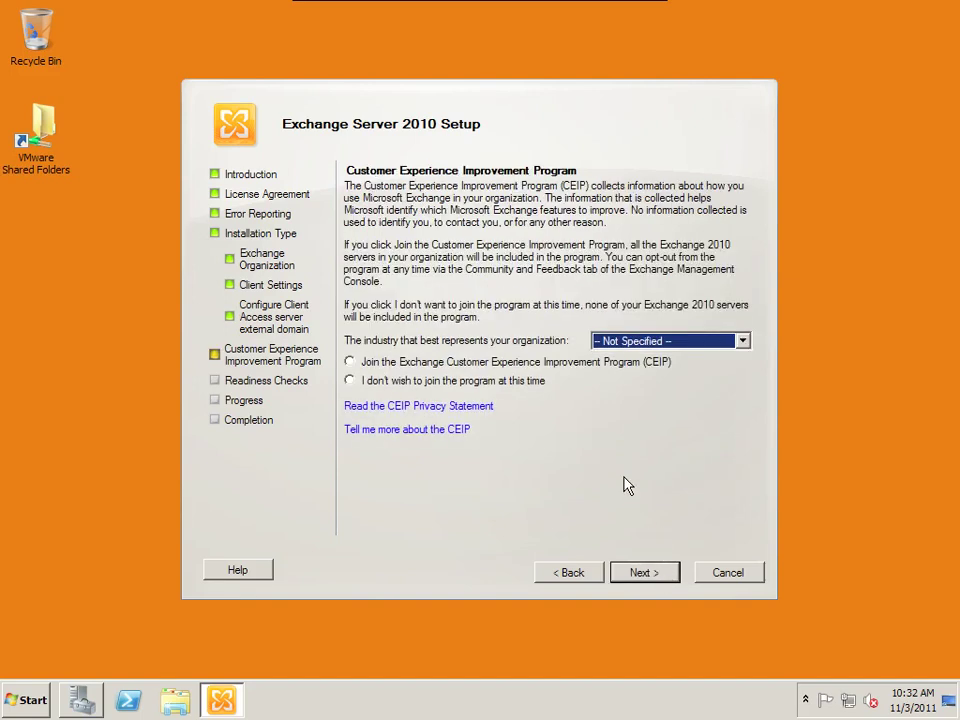
pyautogui.click(432, 381)
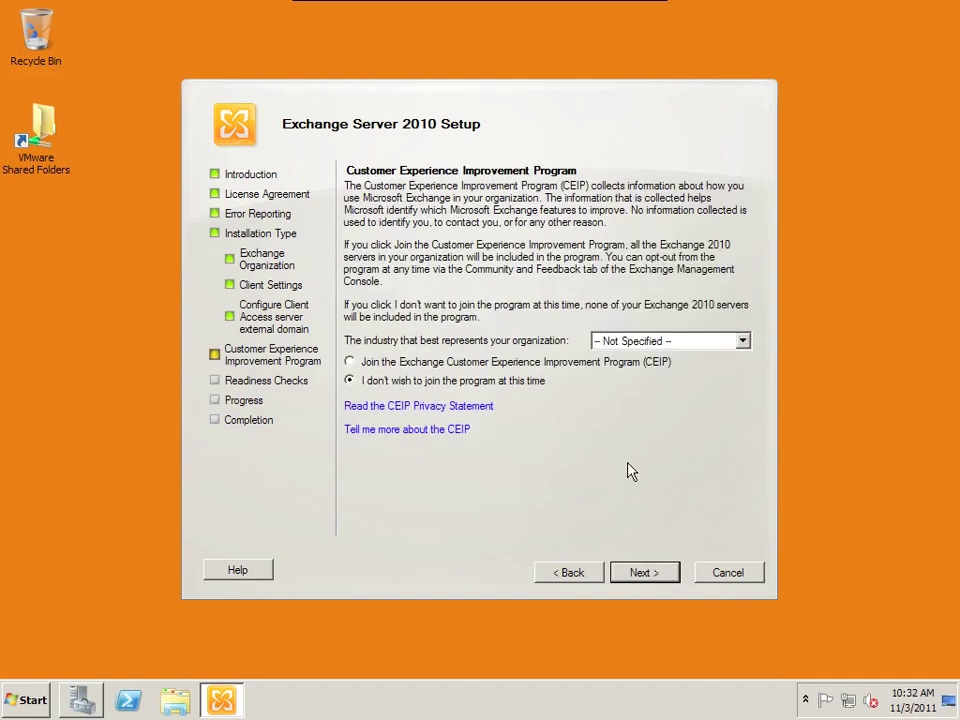
pyautogui.click(648, 576)
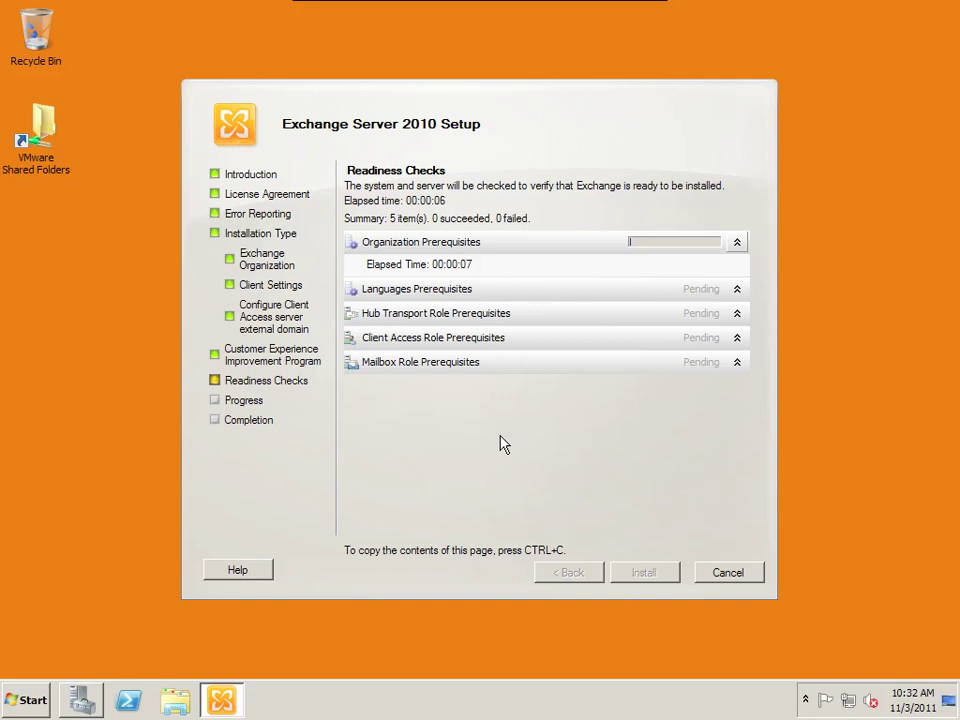
pyautogui.moveTo(552, 42)
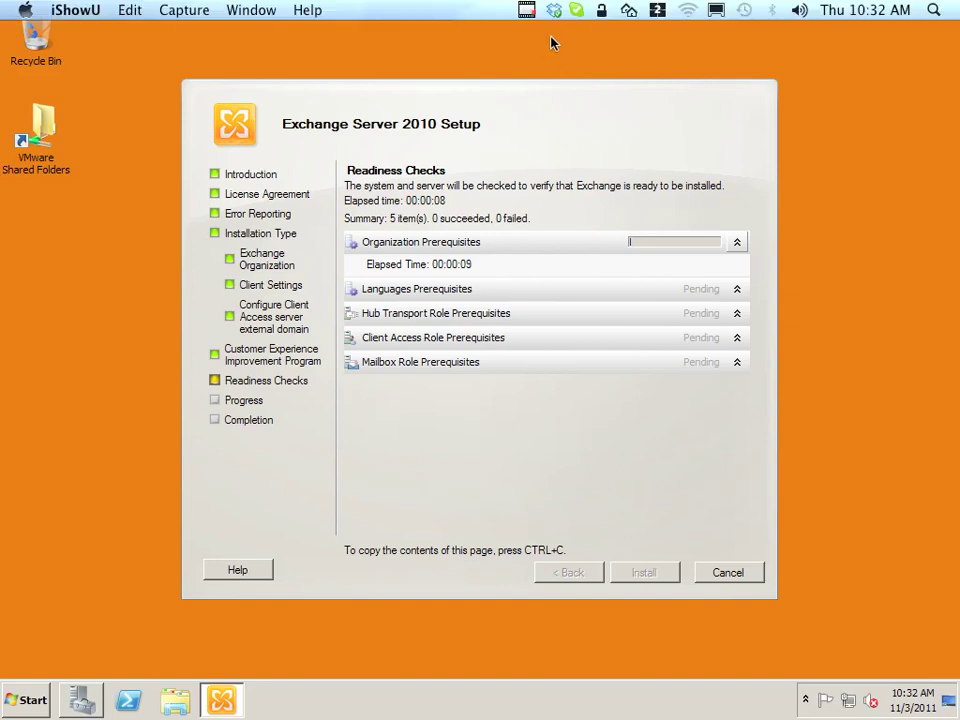
pyautogui.click(526, 10)
pyautogui.click(578, 49)
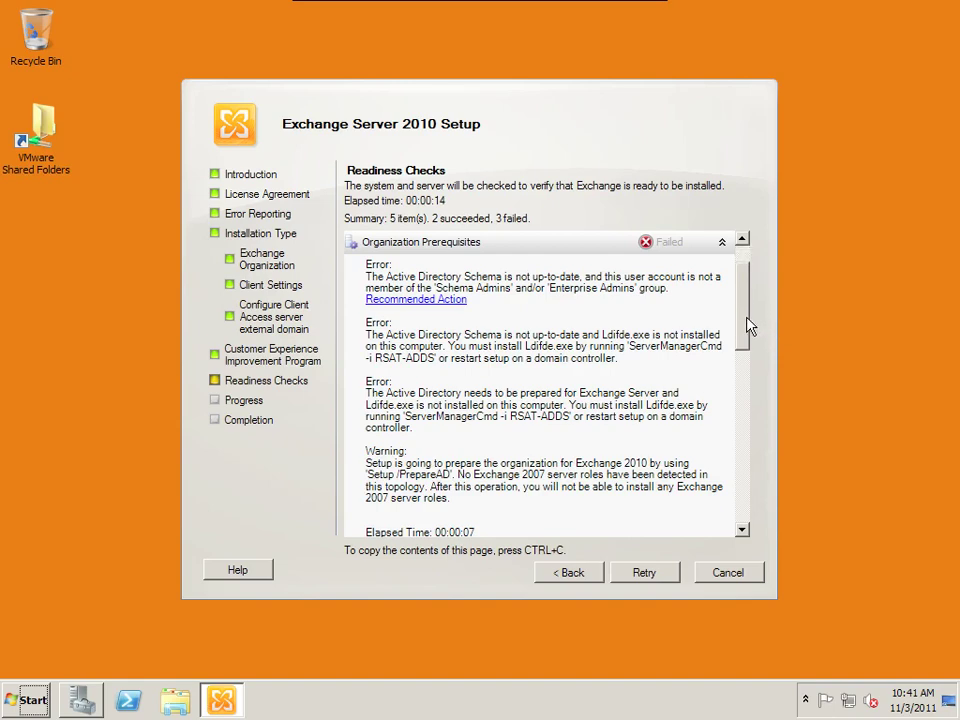
# Step: Review the failed readiness checks through the Mailbox Role errors, then start Internet Explorer
pyautogui.scroll(-3, 746, 336)
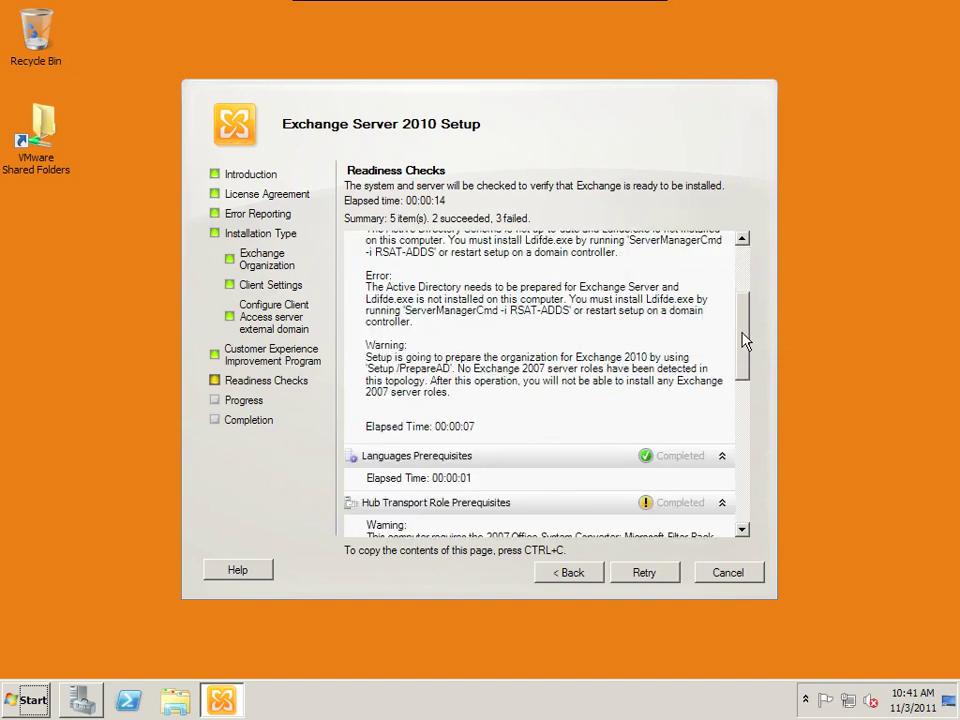
pyautogui.scroll(-2, 742, 340)
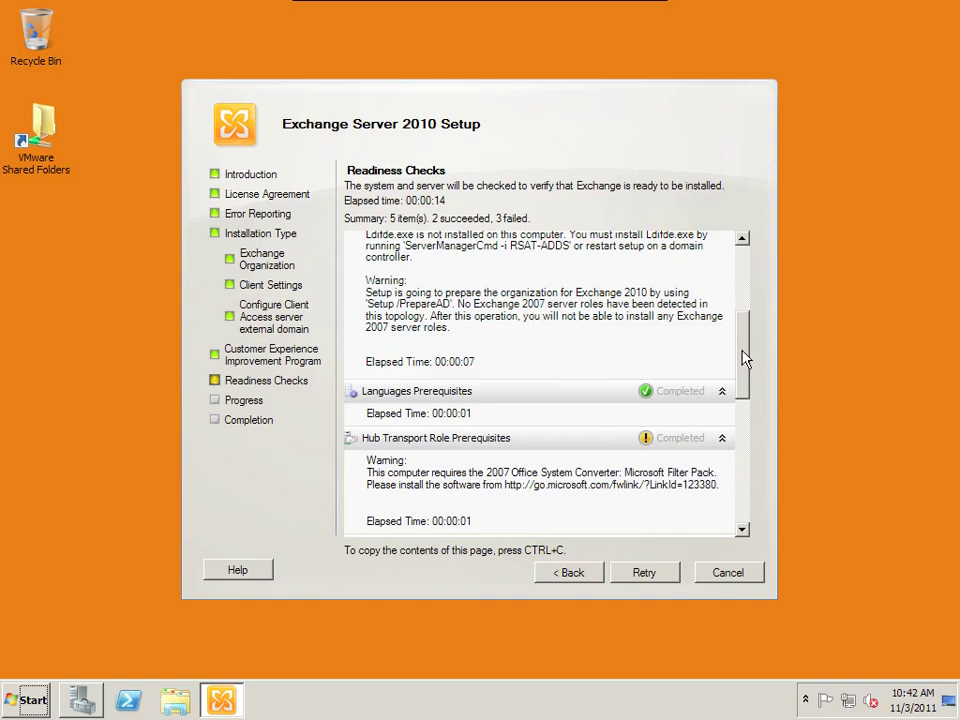
pyautogui.scroll(-2, 745, 355)
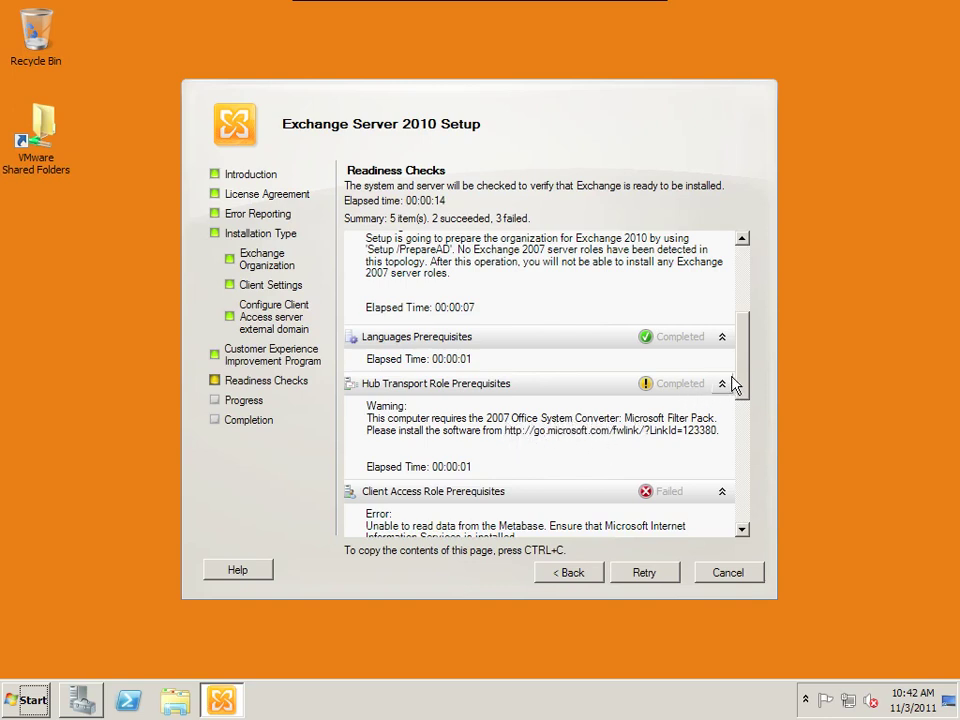
pyautogui.scroll(-1, 744, 393)
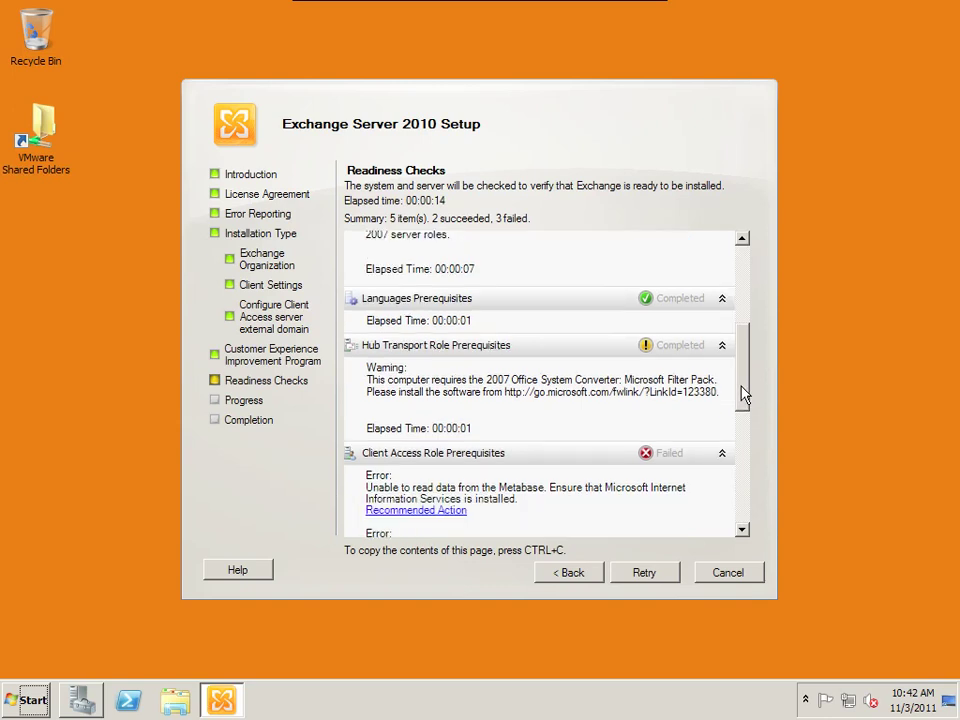
pyautogui.scroll(-2, 746, 404)
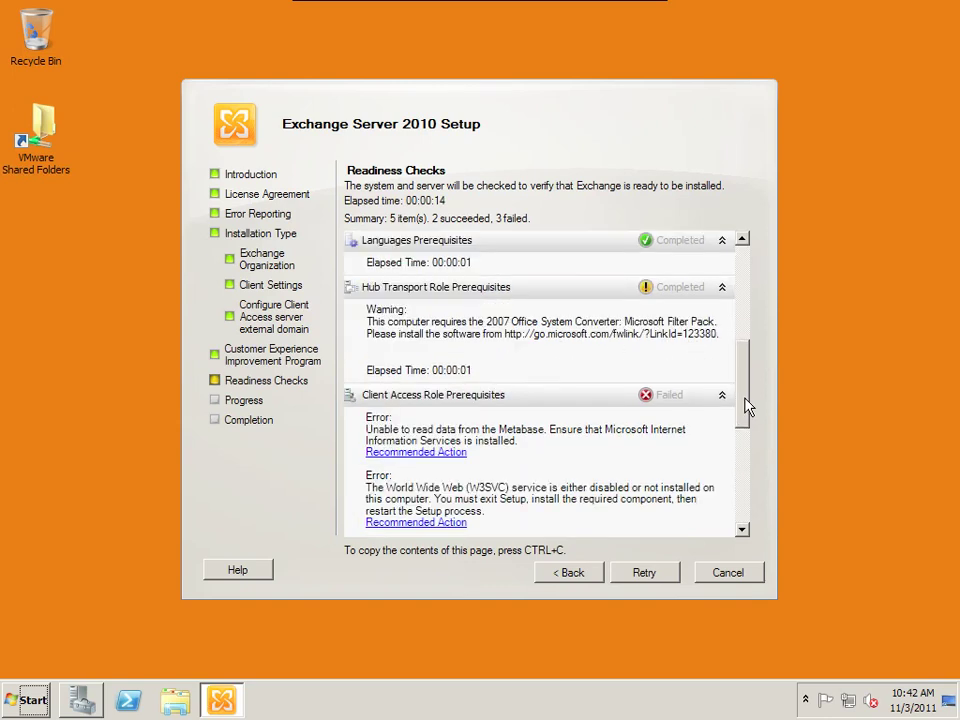
pyautogui.scroll(-1, 746, 400)
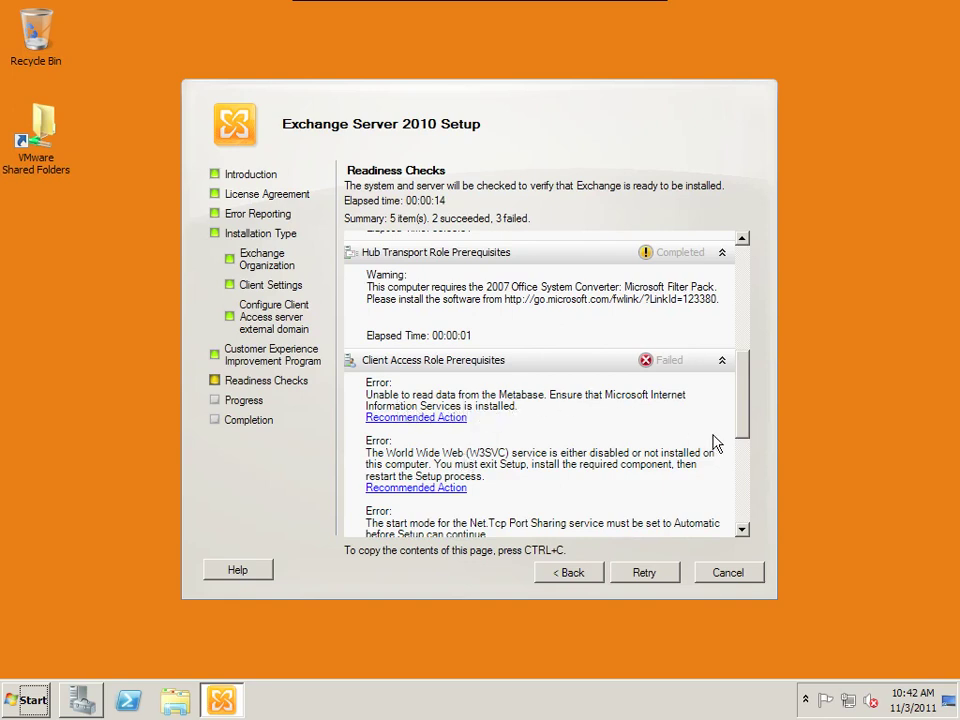
pyautogui.moveTo(744, 422); pyautogui.dragTo(748, 493)
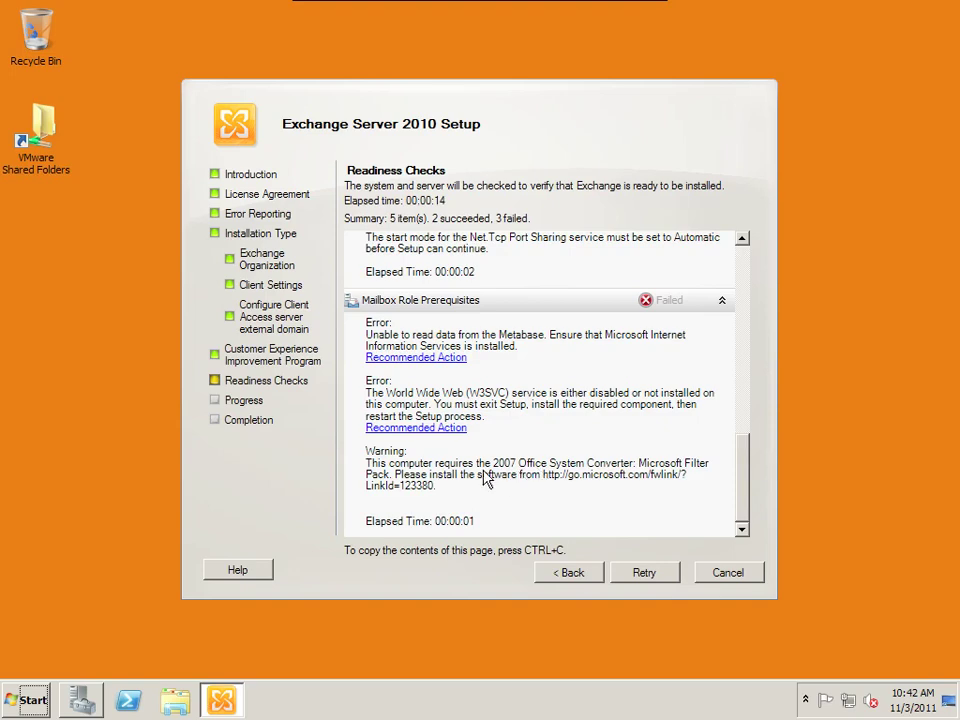
pyautogui.click(16, 707)
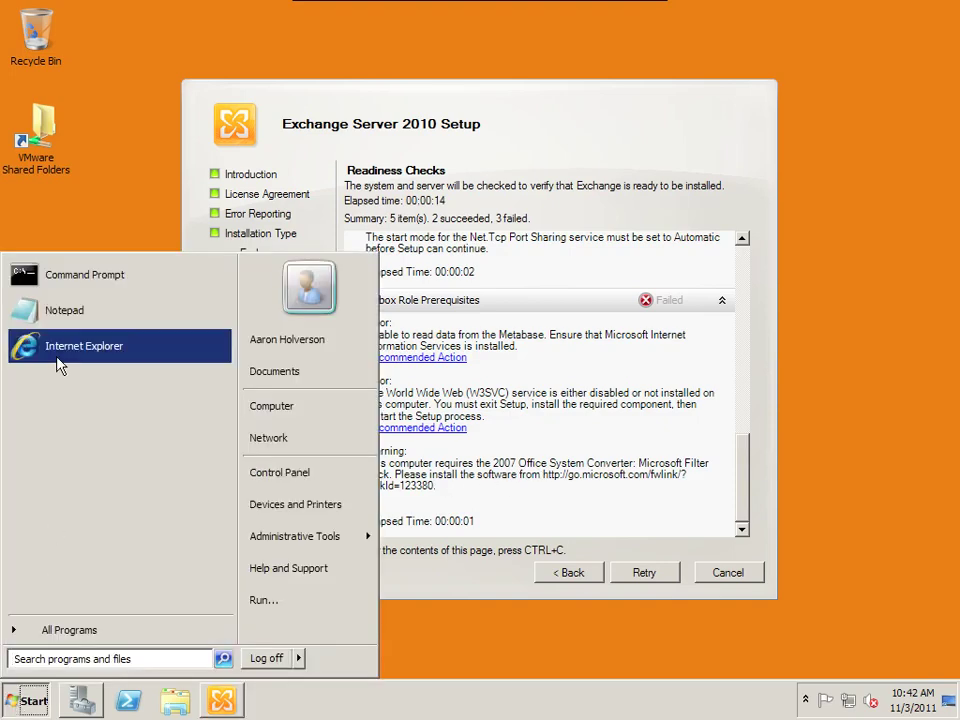
# Step: Launch Internet Explorer alongside Exchange setup and recheck the failed readiness results
pyautogui.click(80, 225)
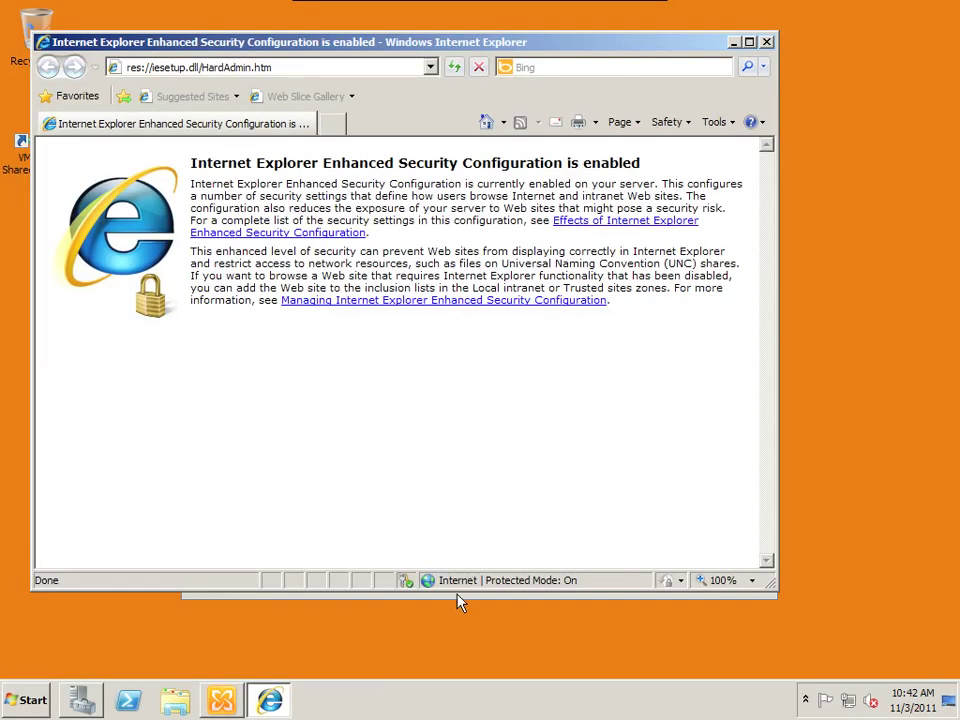
pyautogui.click(458, 601)
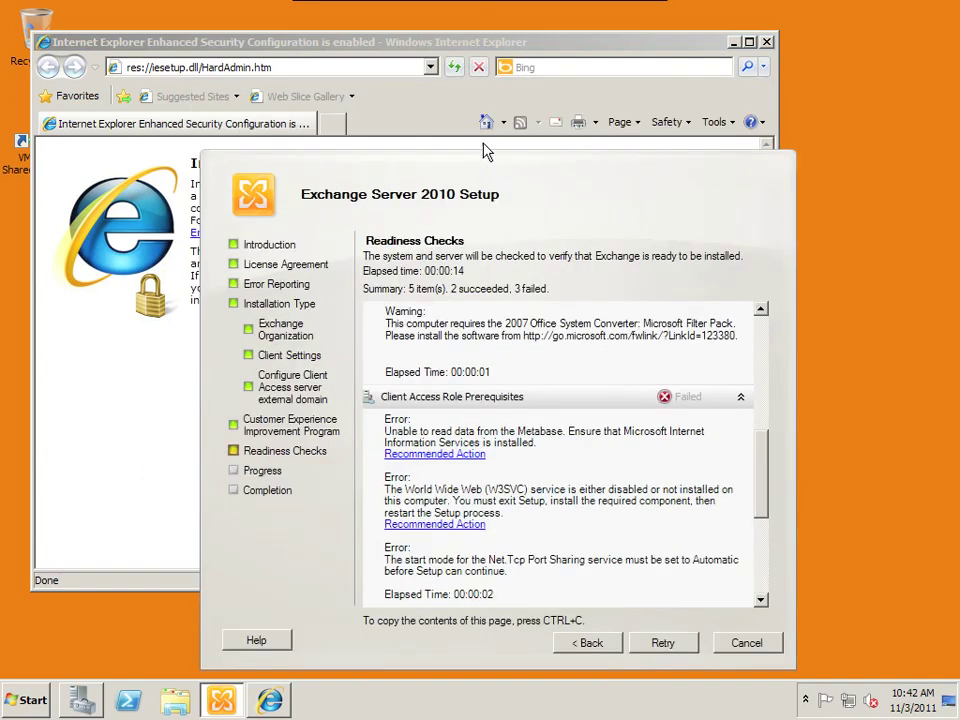
pyautogui.click(429, 43)
pyautogui.click(349, 67)
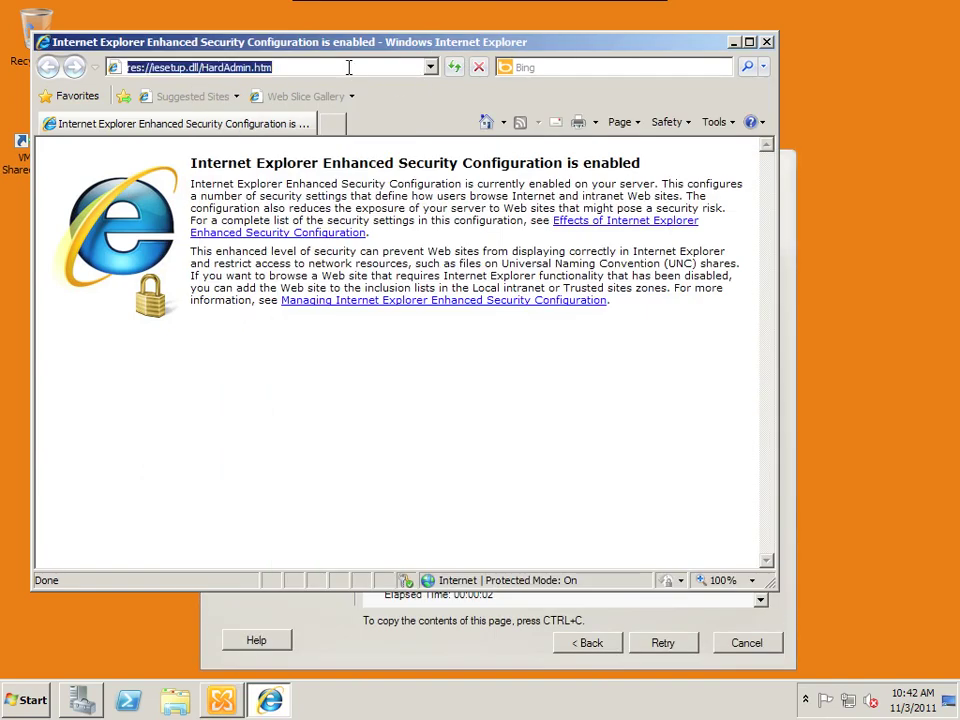
pyautogui.click(386, 628)
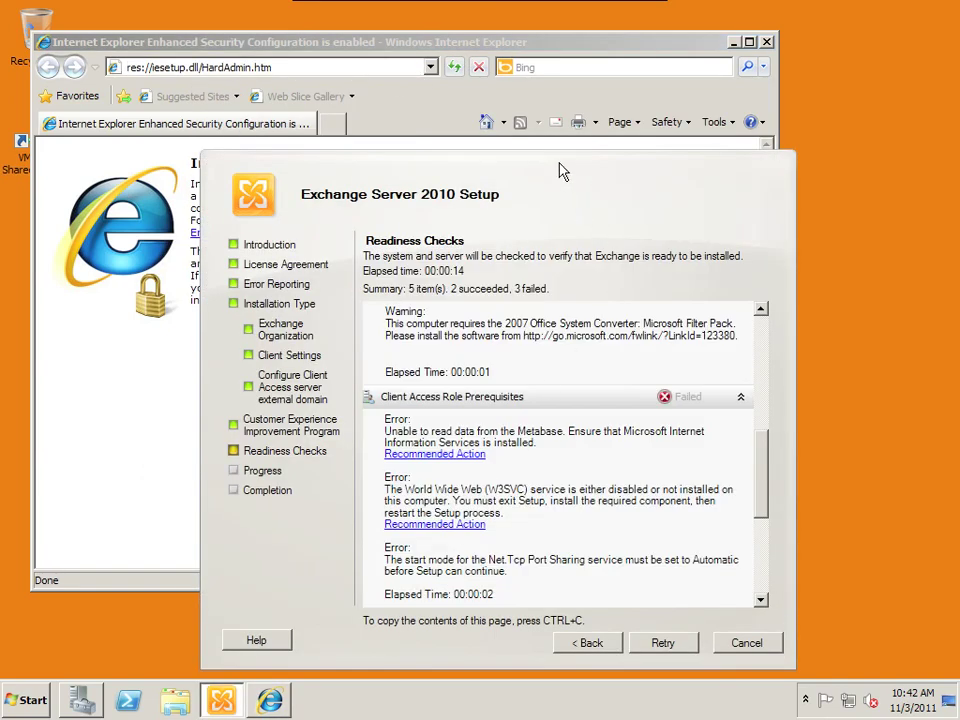
pyautogui.moveTo(567, 213)
pyautogui.mouseDown()
pyautogui.moveTo(570, 227)
pyautogui.moveTo(566, 219)
pyautogui.mouseUp()
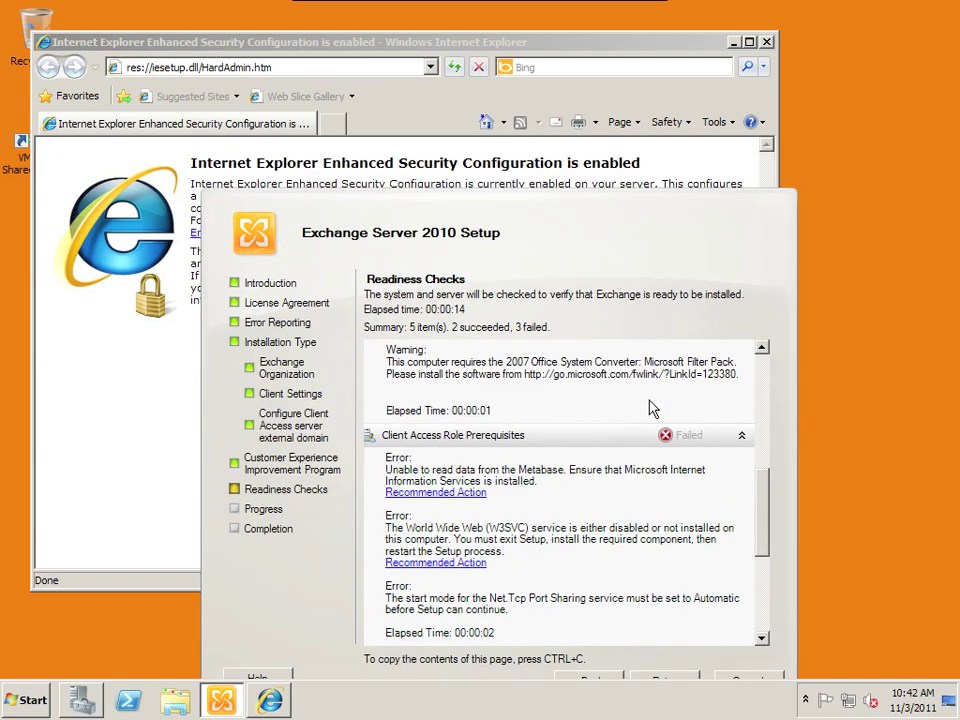
pyautogui.scroll(3, 665, 450)
pyautogui.scroll(3, 673, 481)
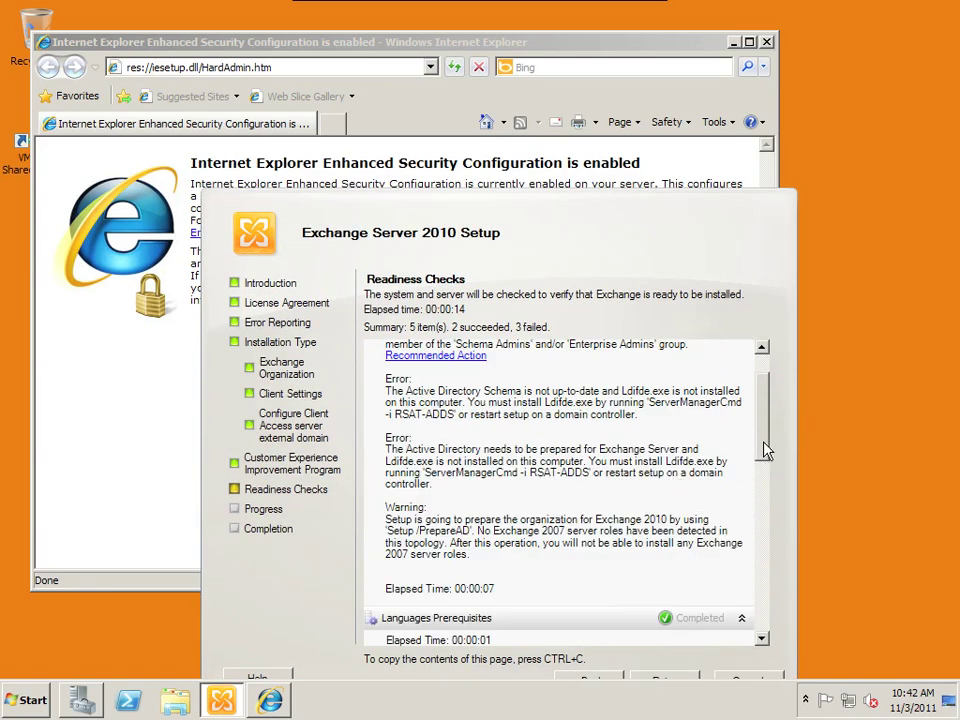
pyautogui.moveTo(765, 458); pyautogui.dragTo(765, 472)
# Step: Load the go.microsoft.com fwlink address with linkID=123380 for the Filter Pack download
pyautogui.click(366, 66)
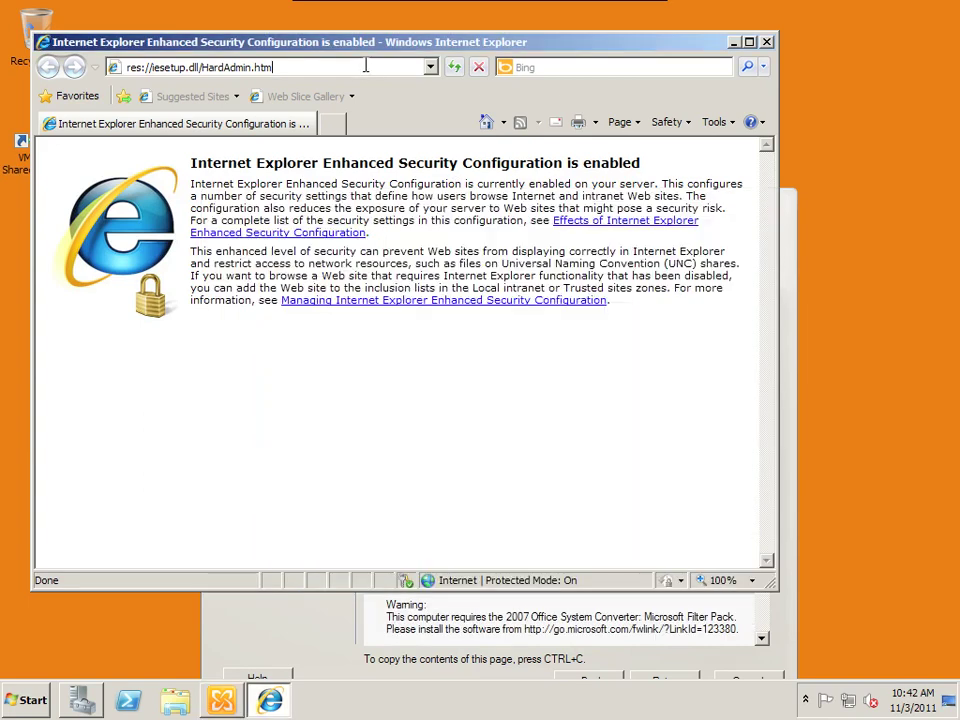
pyautogui.click(366, 66)
pyautogui.write('h')
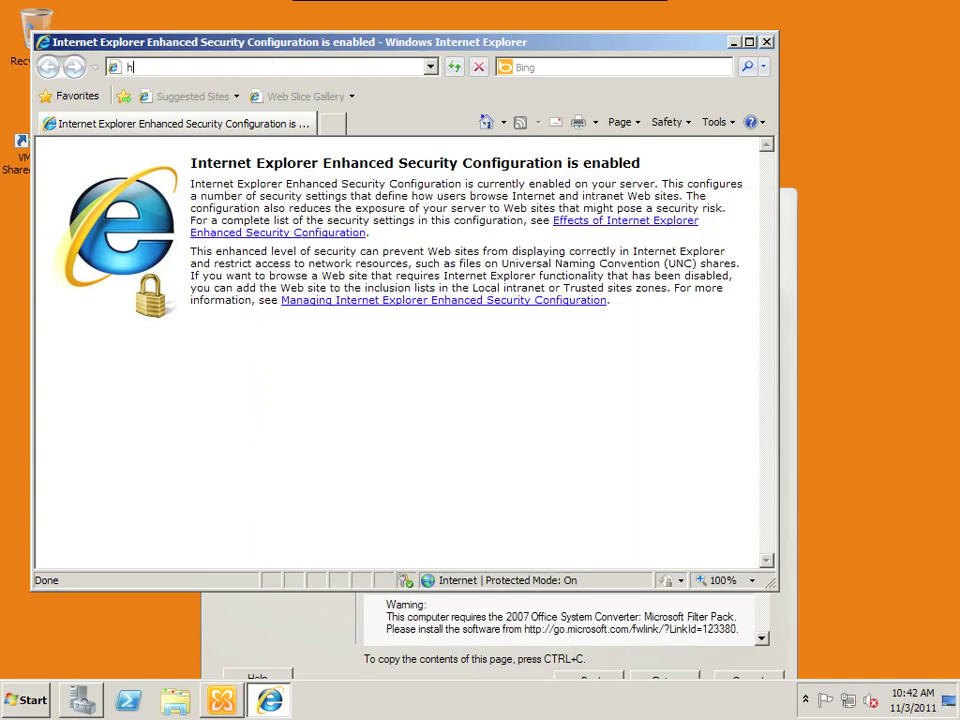
pyautogui.write('ttp://')
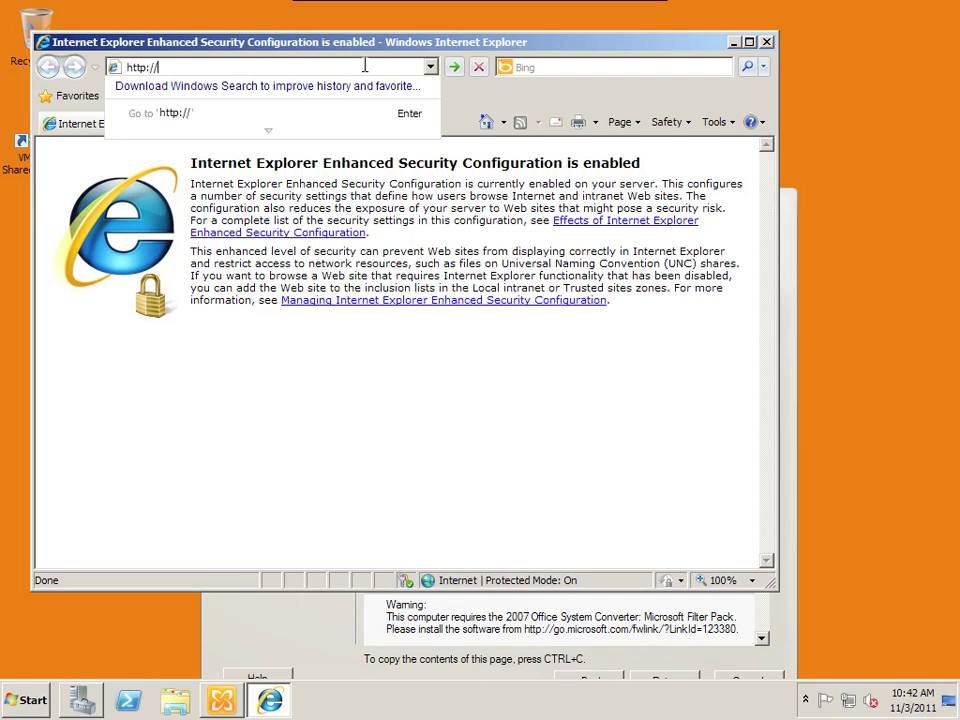
pyautogui.write('go.mic')
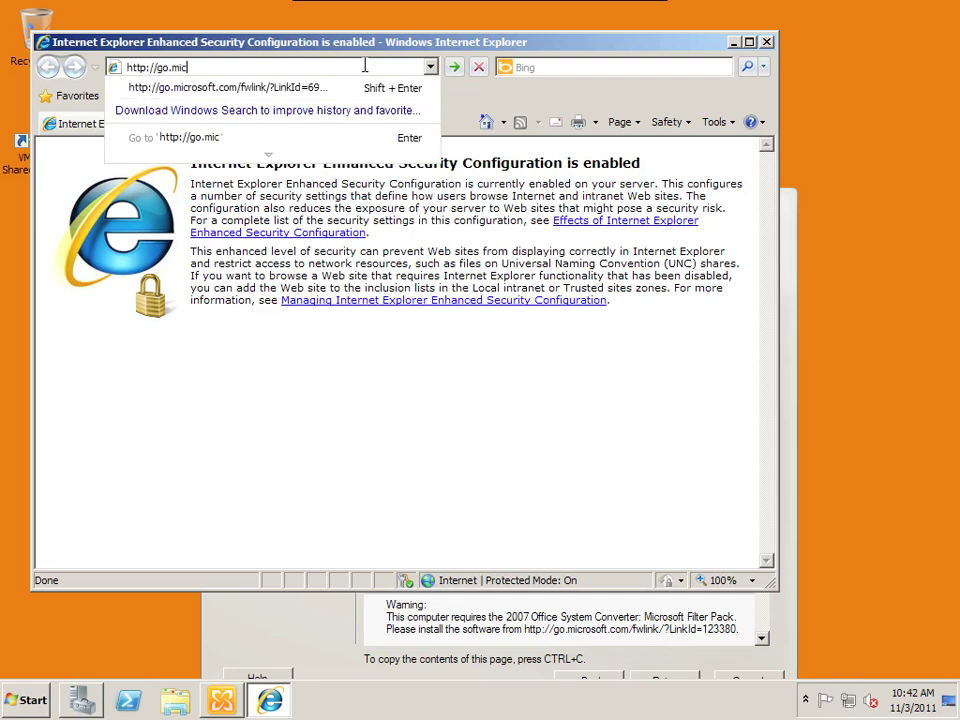
pyautogui.write('rosoft.com/fwlink/?lin')
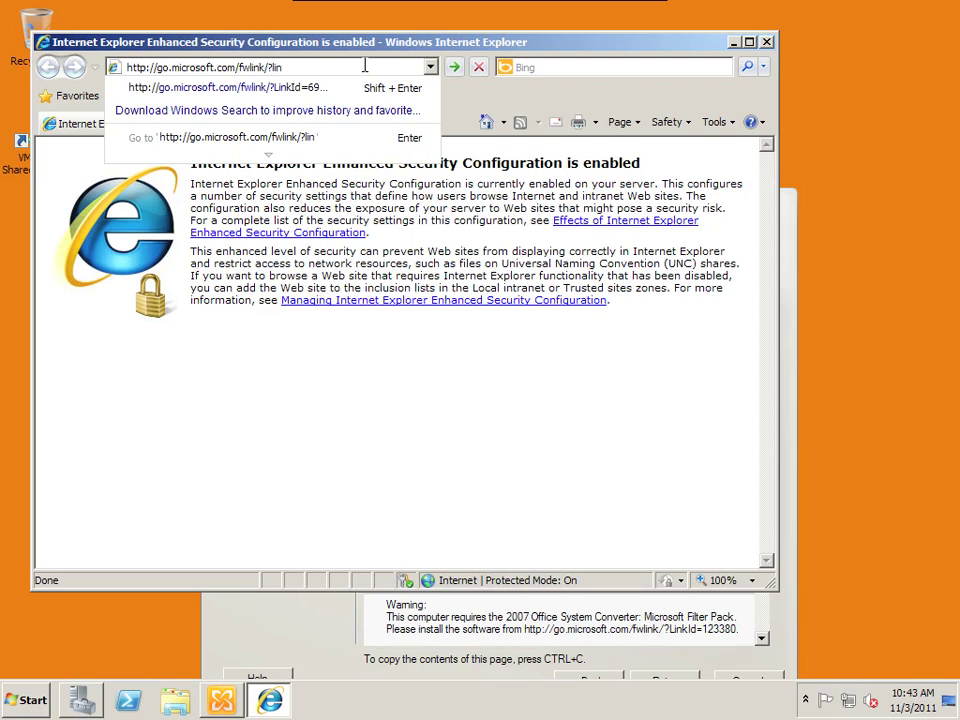
pyautogui.write('=123380')
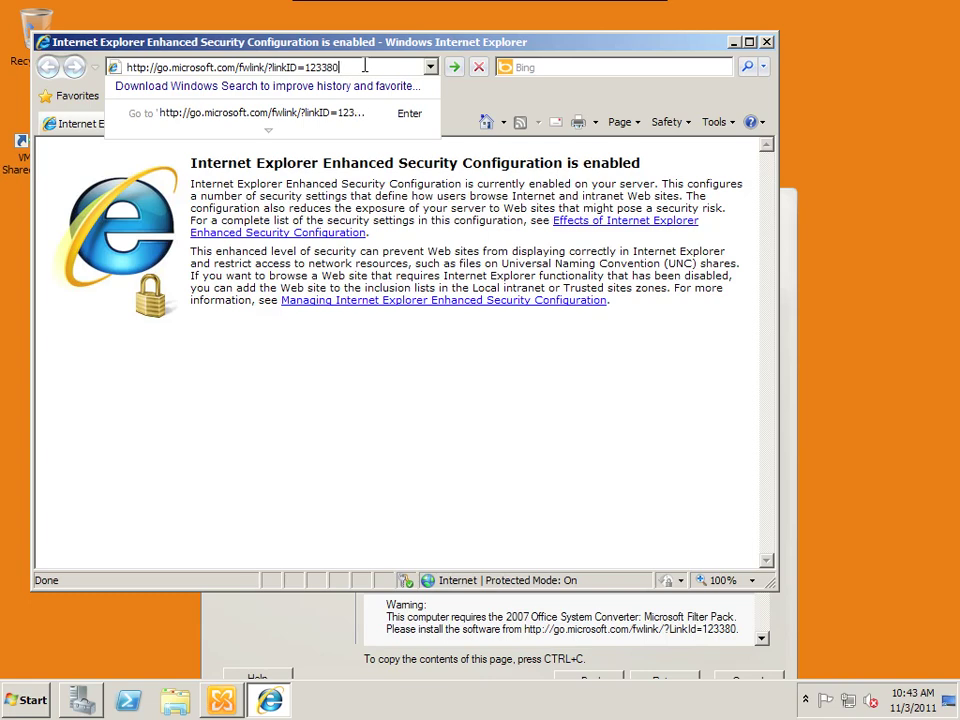
pyautogui.press('Return')
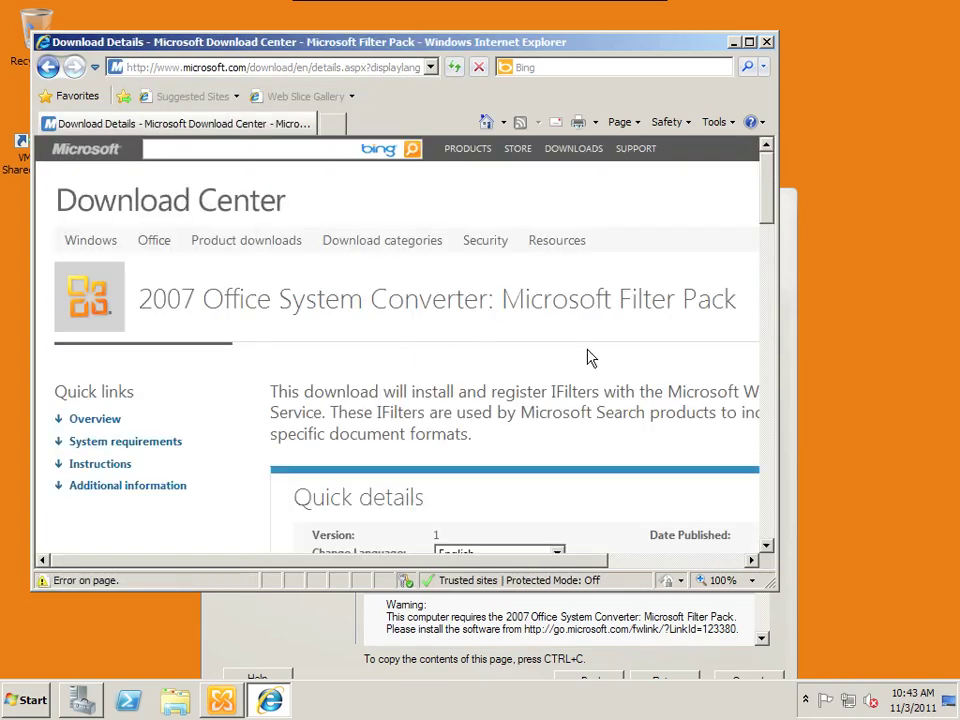
# Step: Download and run FilterPackx64.exe, approving the UAC prompt
pyautogui.scroll(-1, 590, 358)
pyautogui.scroll(-1, 595, 360)
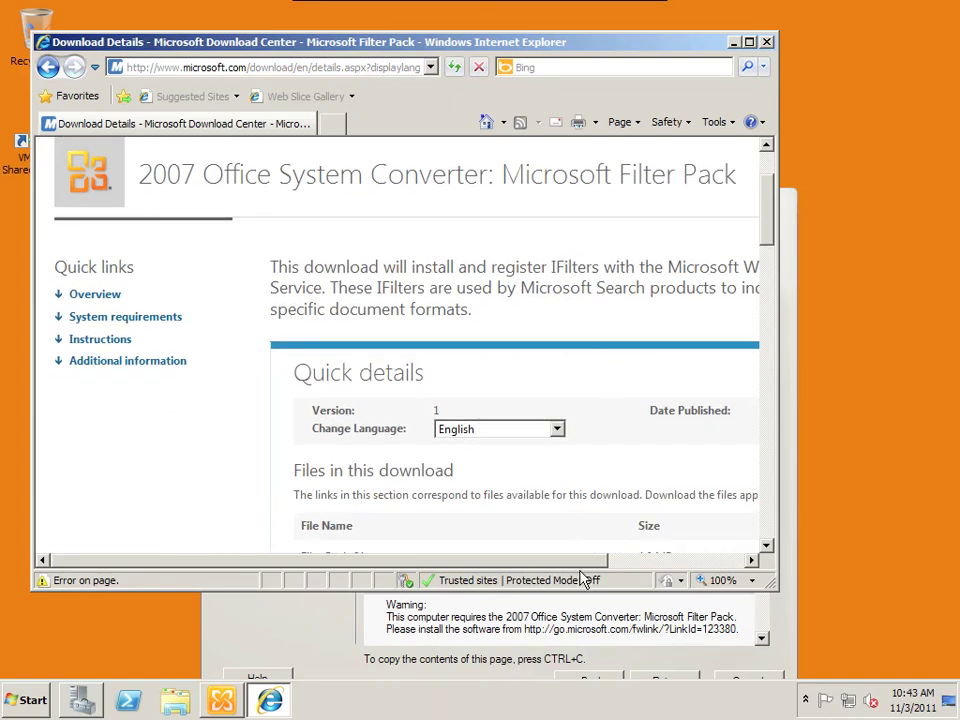
pyautogui.moveTo(583, 560); pyautogui.dragTo(696, 519)
pyautogui.scroll(-2, 696, 516)
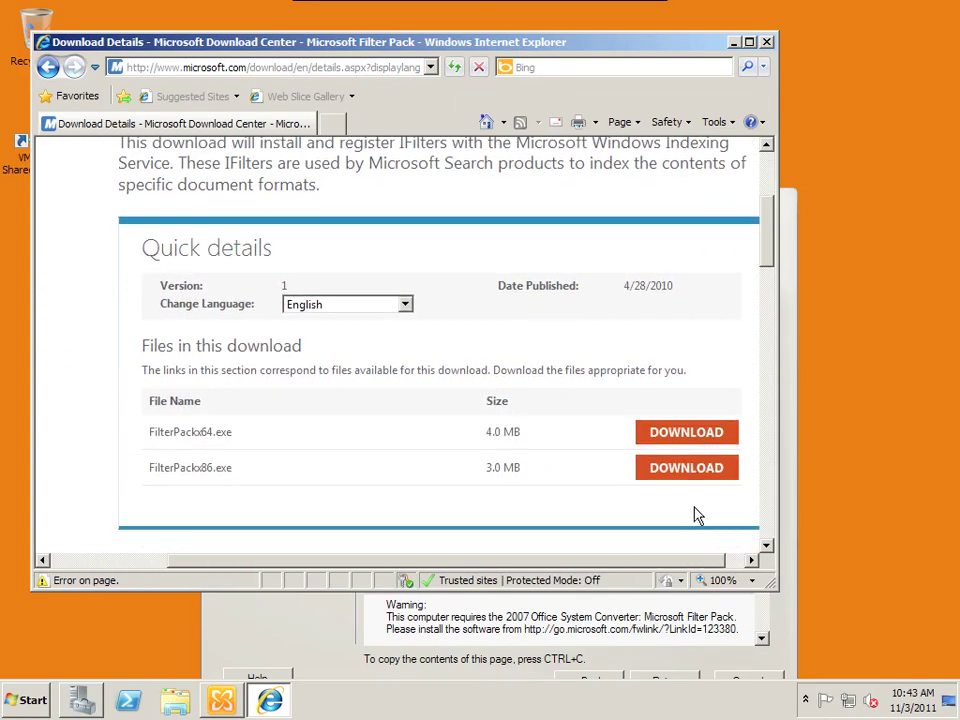
pyautogui.click(660, 438)
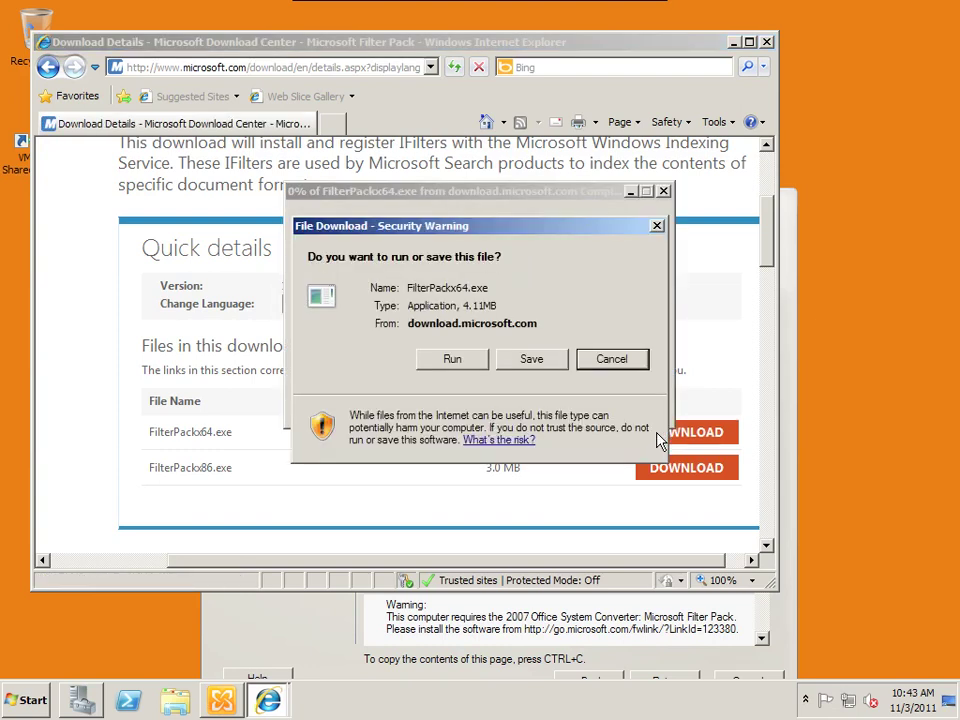
pyautogui.click(440, 360)
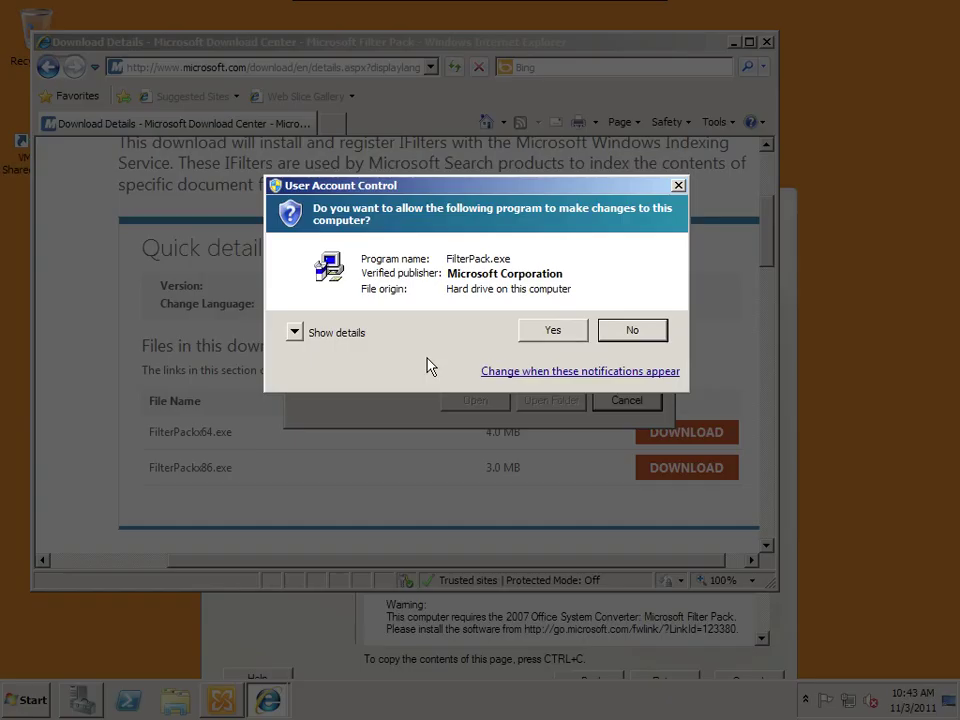
pyautogui.click(547, 332)
# Step: Accept the Filter Pack 1.0 licence and finish the installation
pyautogui.click(660, 512)
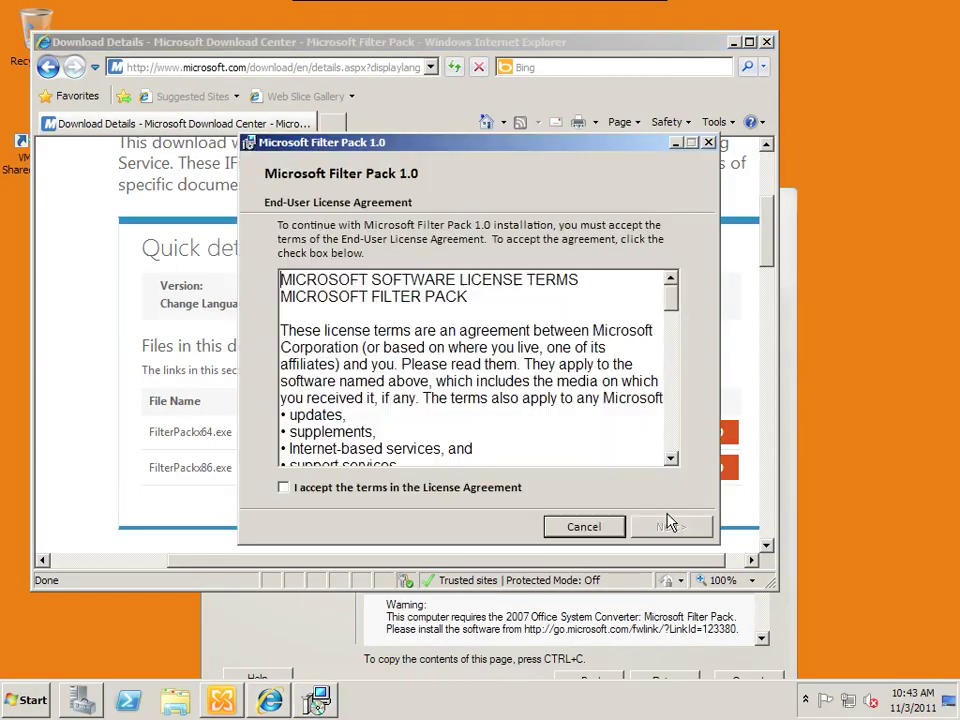
pyautogui.click(502, 489)
pyautogui.click(670, 527)
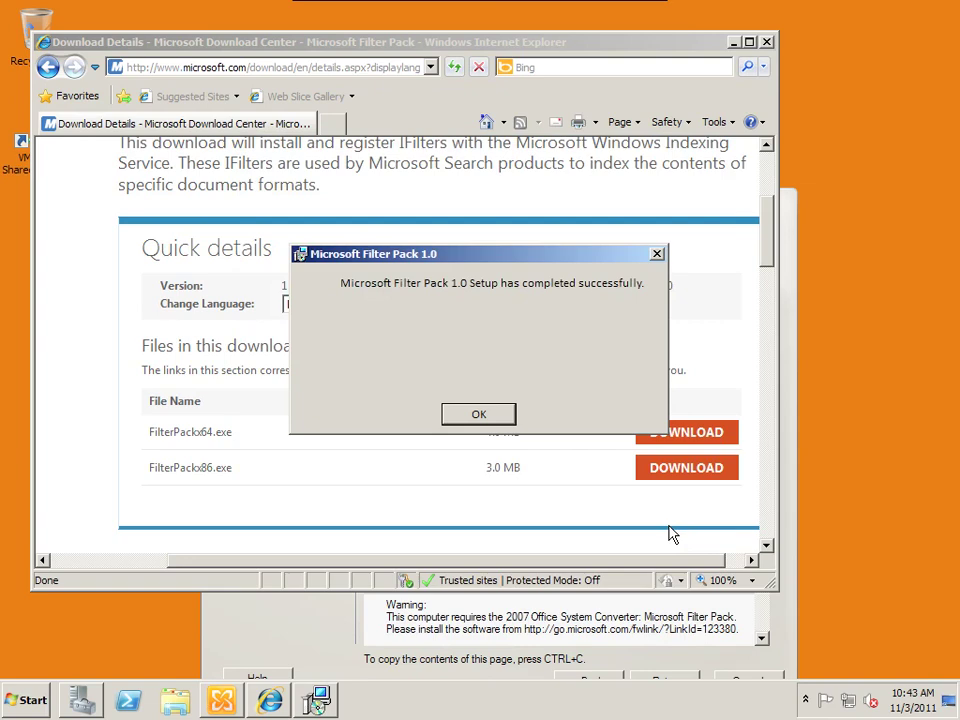
pyautogui.click(480, 416)
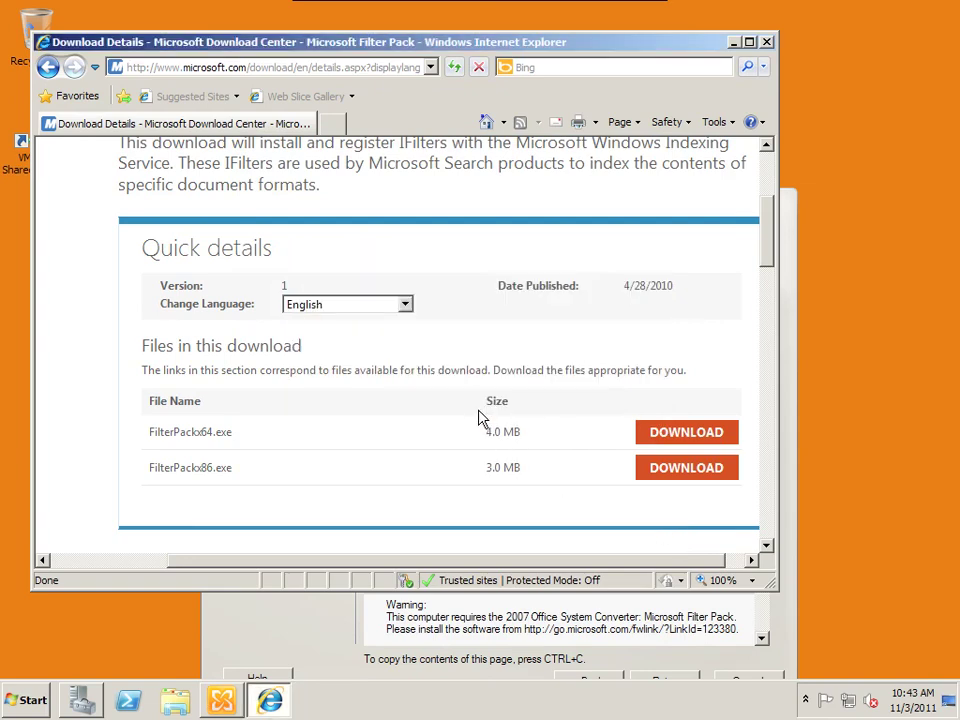
# Step: Recheck the Exchange readiness results and switch to Server Manager
pyautogui.click(786, 527)
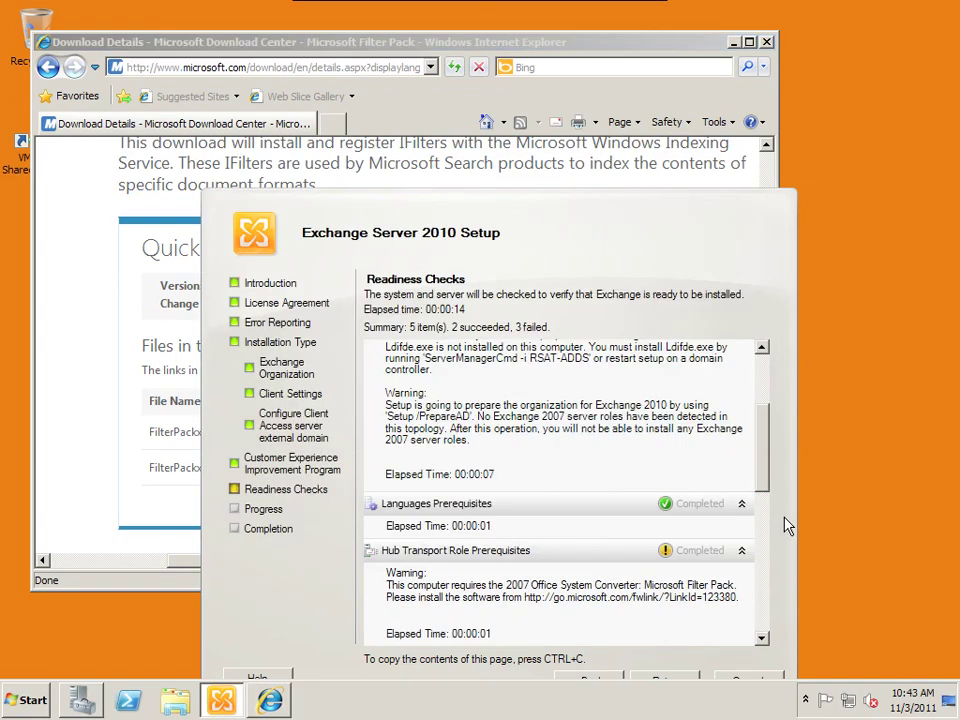
pyautogui.scroll(-6, 789, 520)
pyautogui.scroll(-3, 789, 490)
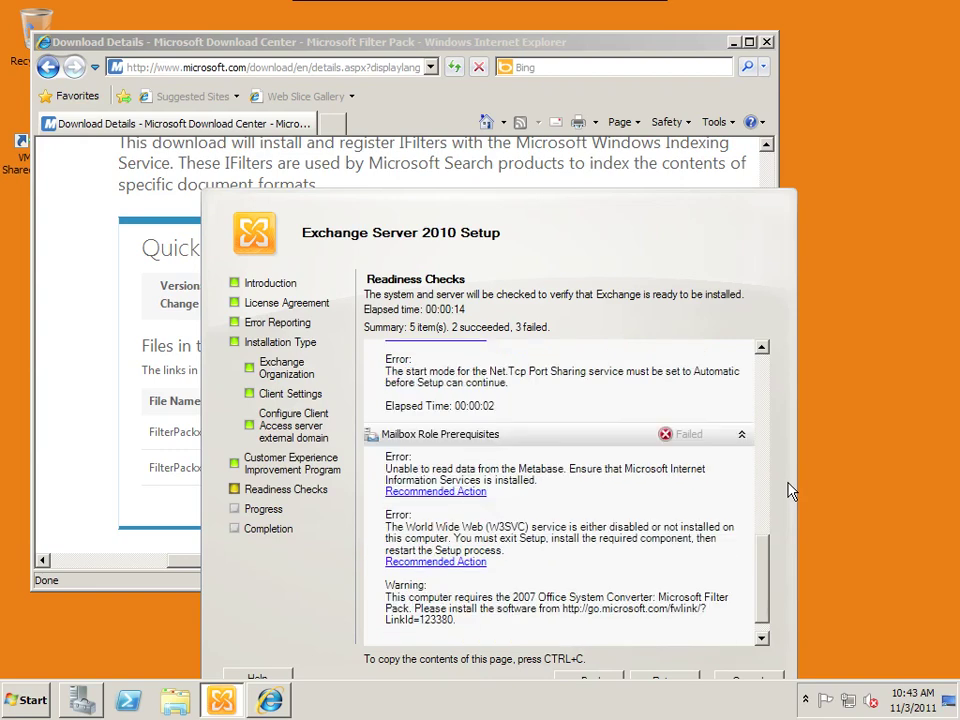
pyautogui.click(82, 700)
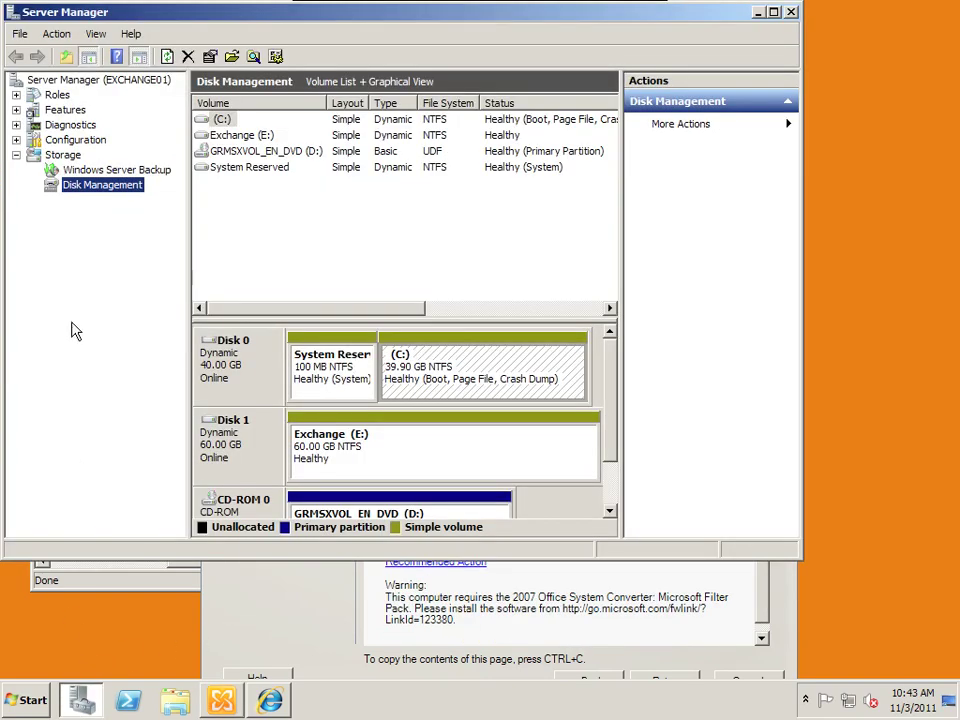
# Step: Add and install the Web Server (IIS) role with its default role services
pyautogui.click(56, 95)
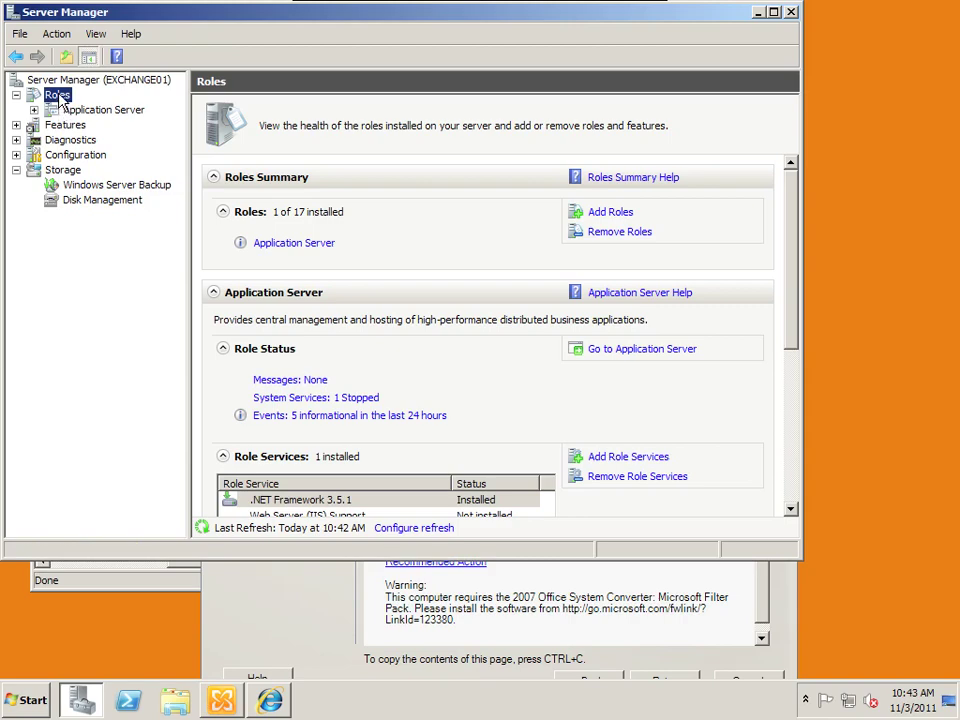
pyautogui.click(614, 212)
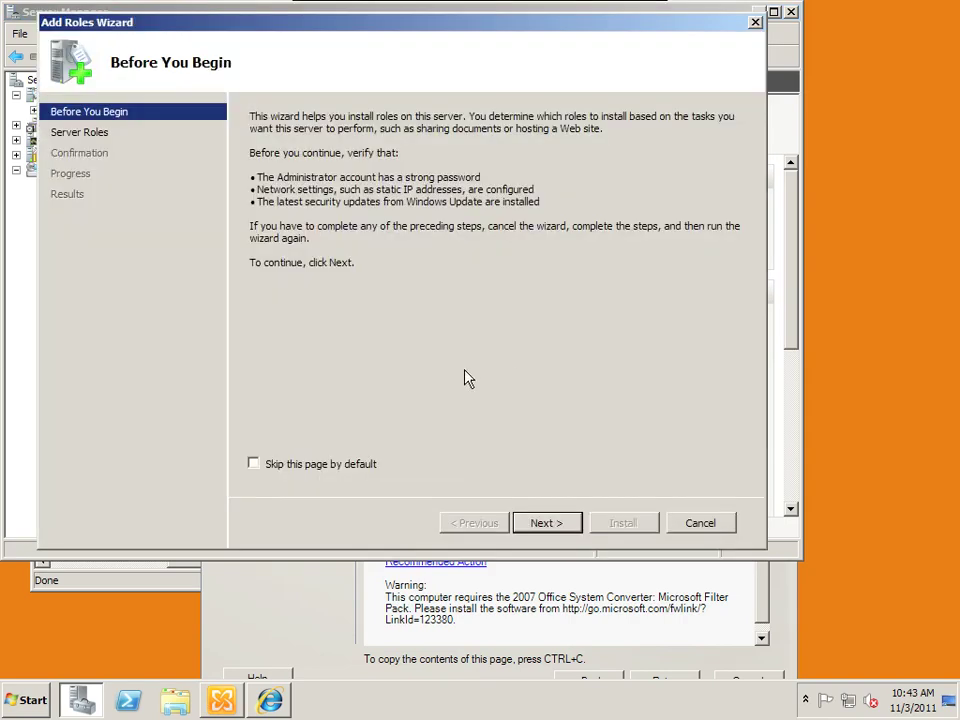
pyautogui.click(572, 526)
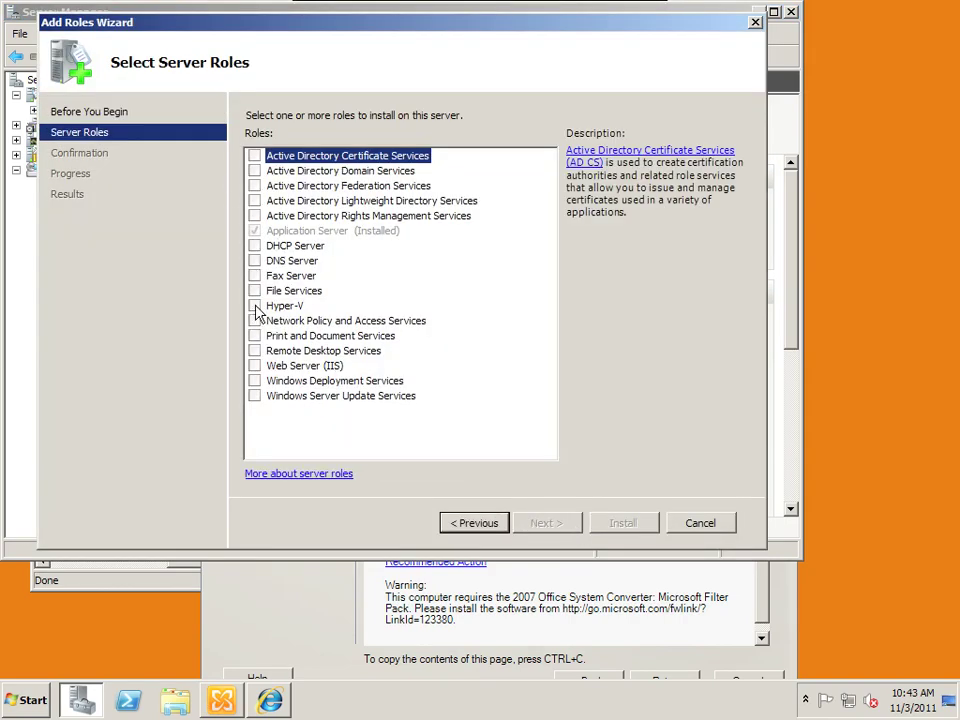
pyautogui.click(255, 366)
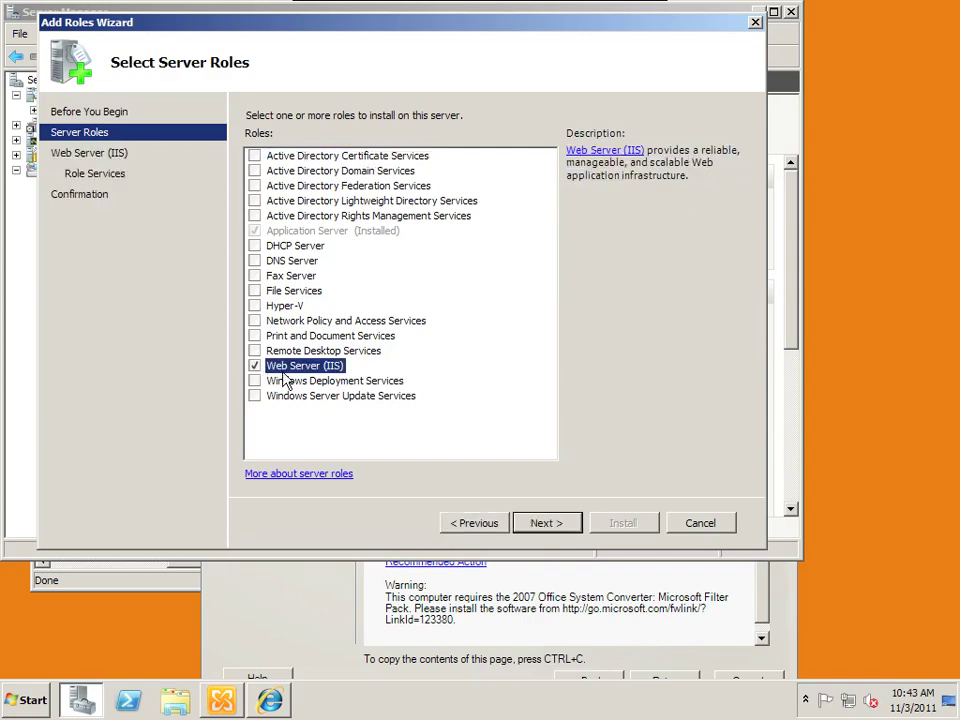
pyautogui.click(546, 524)
pyautogui.click(546, 524)
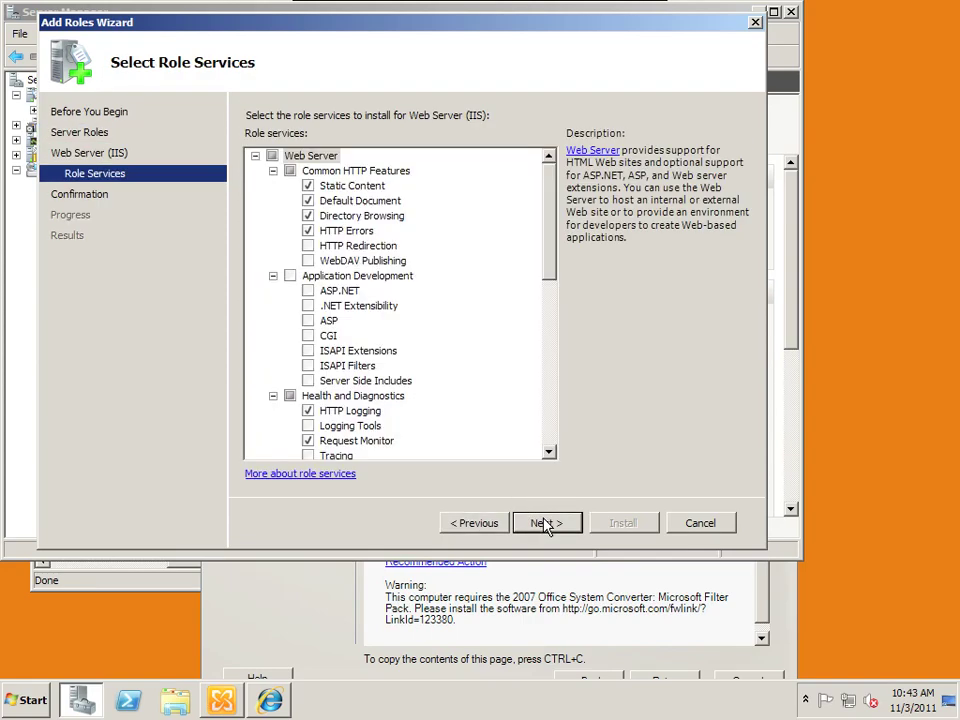
pyautogui.click(546, 524)
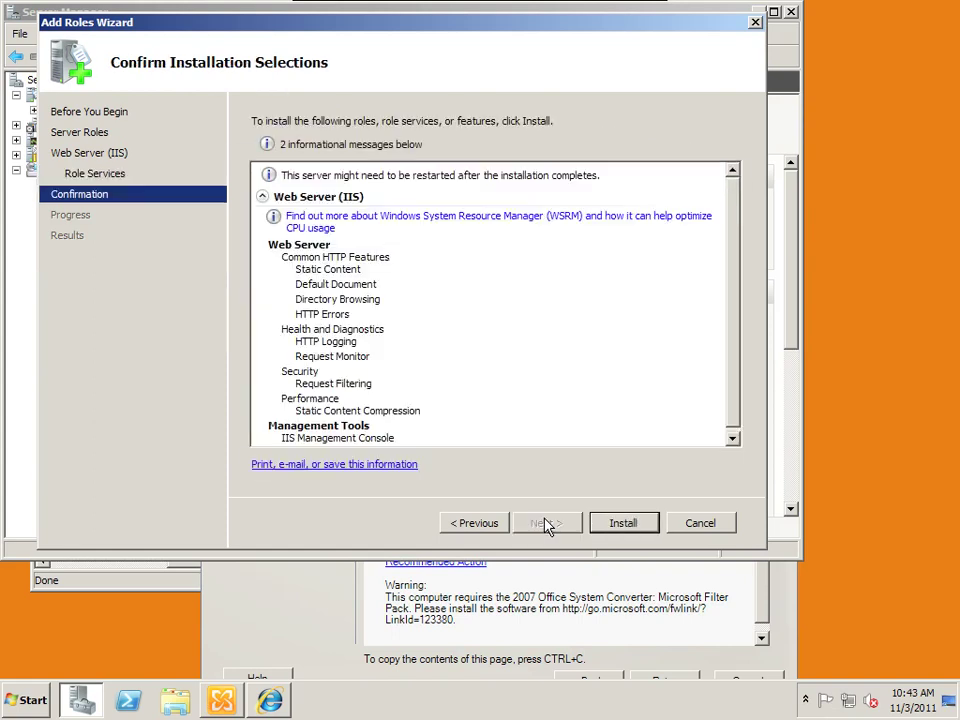
pyautogui.click(605, 523)
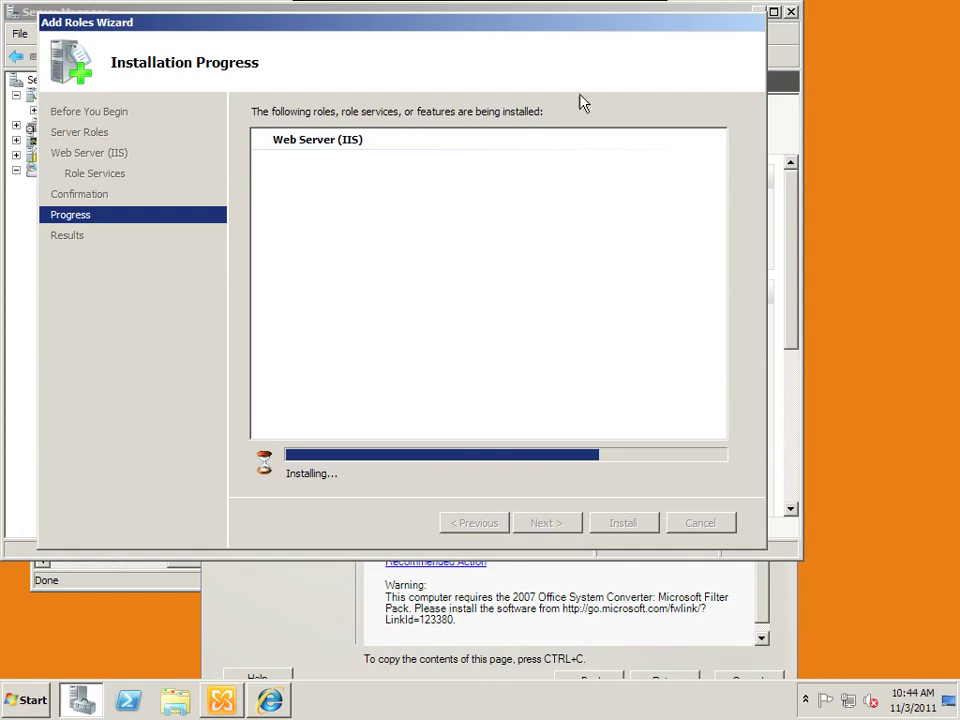
# Step: Close the completed Add Roles wizard and Server Manager
pyautogui.moveTo(601, 7)
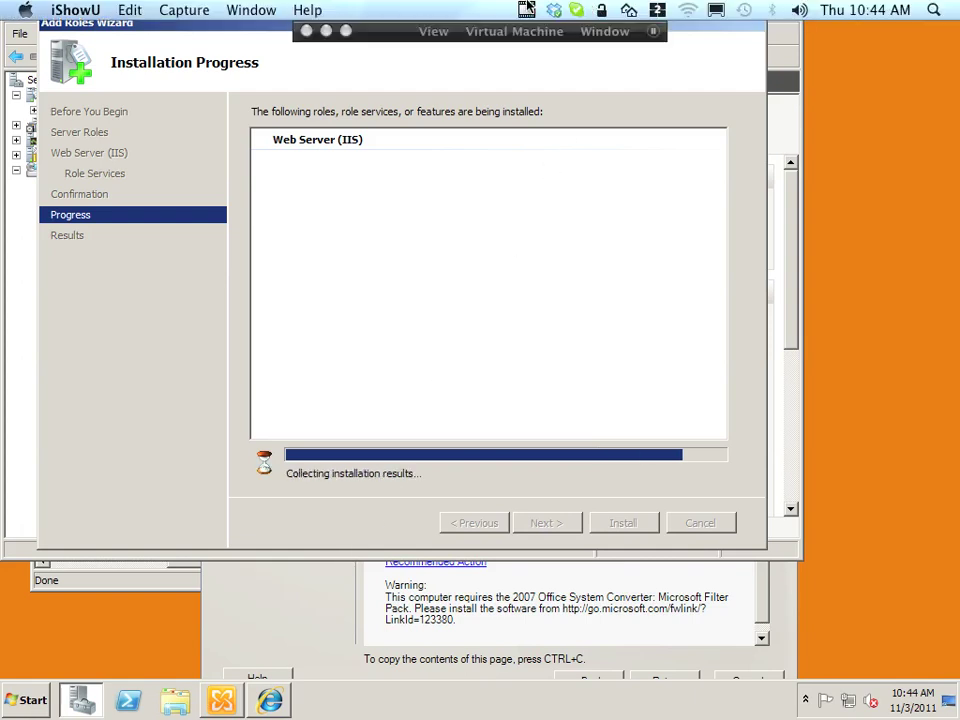
pyautogui.click(527, 10)
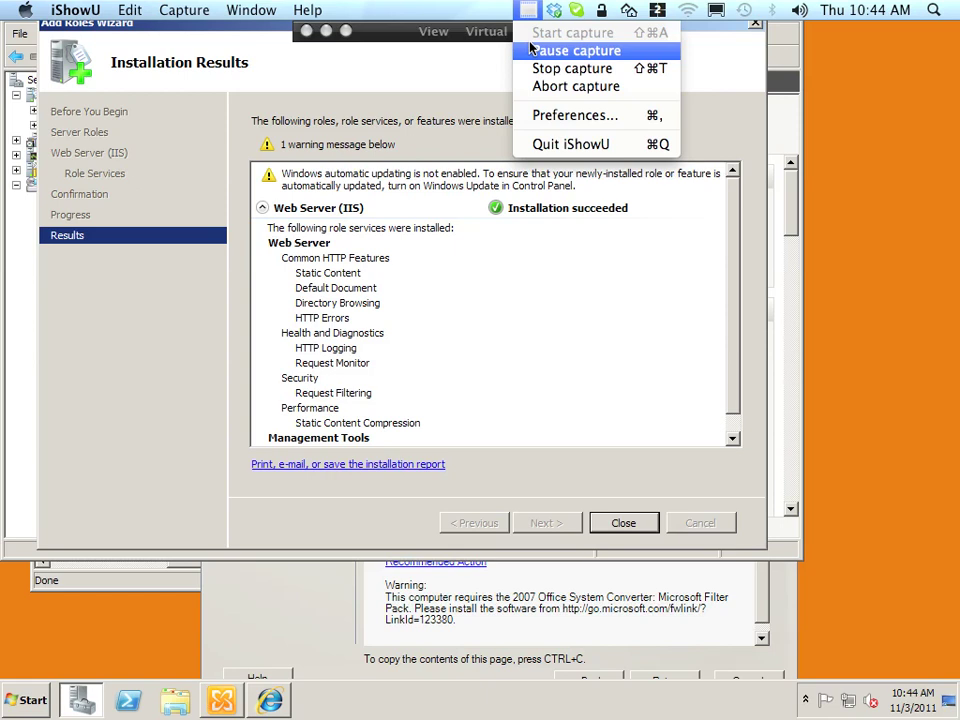
pyautogui.click(463, 56)
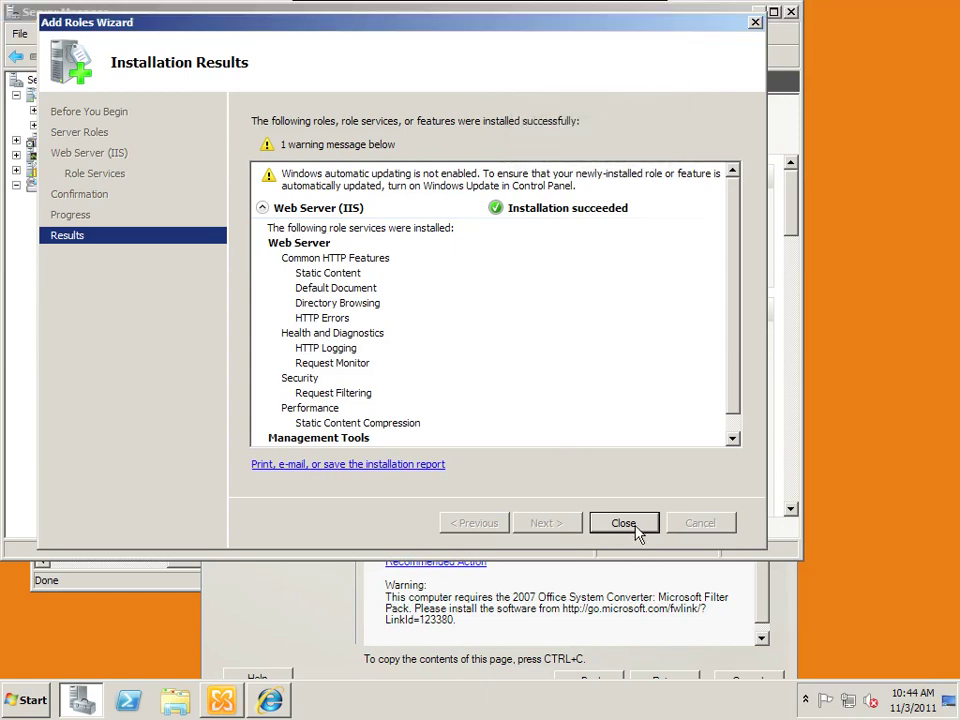
pyautogui.scroll(-1, 733, 350)
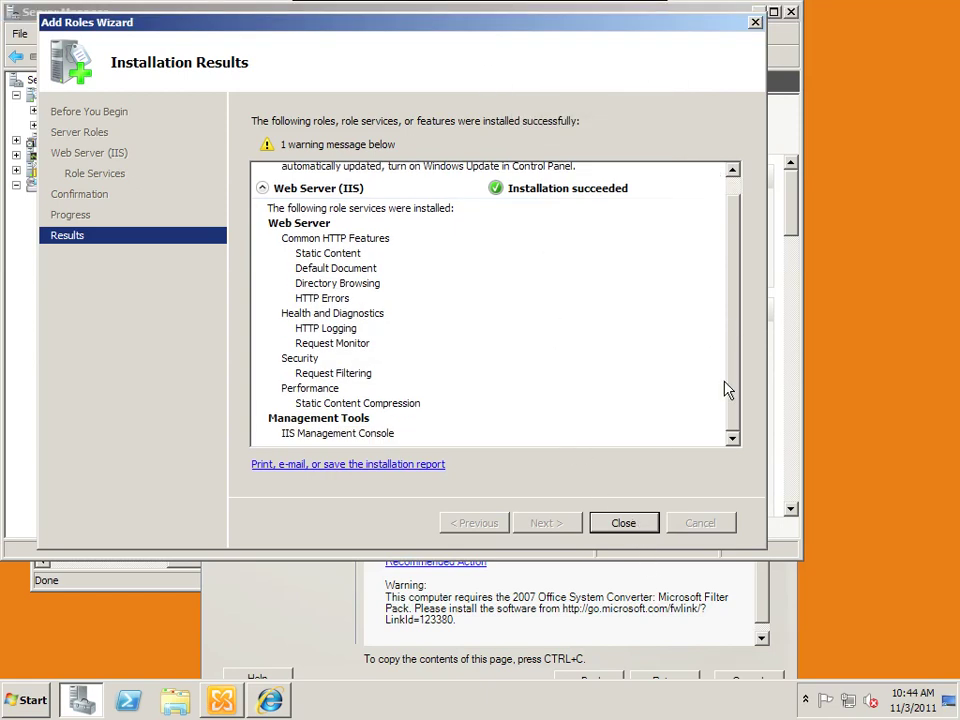
pyautogui.click(621, 521)
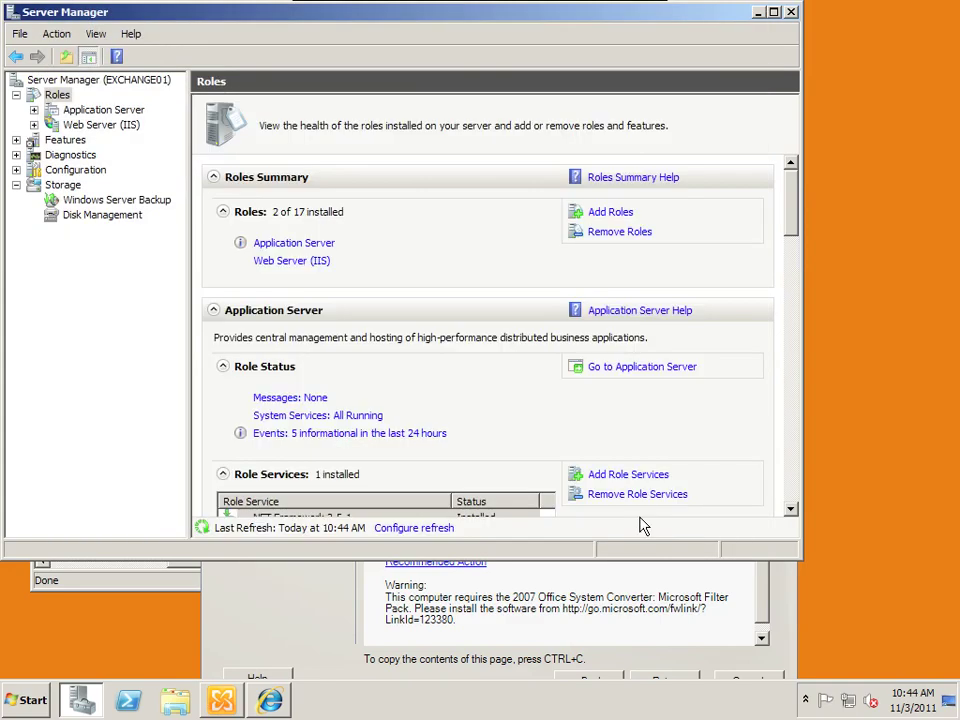
pyautogui.click(790, 13)
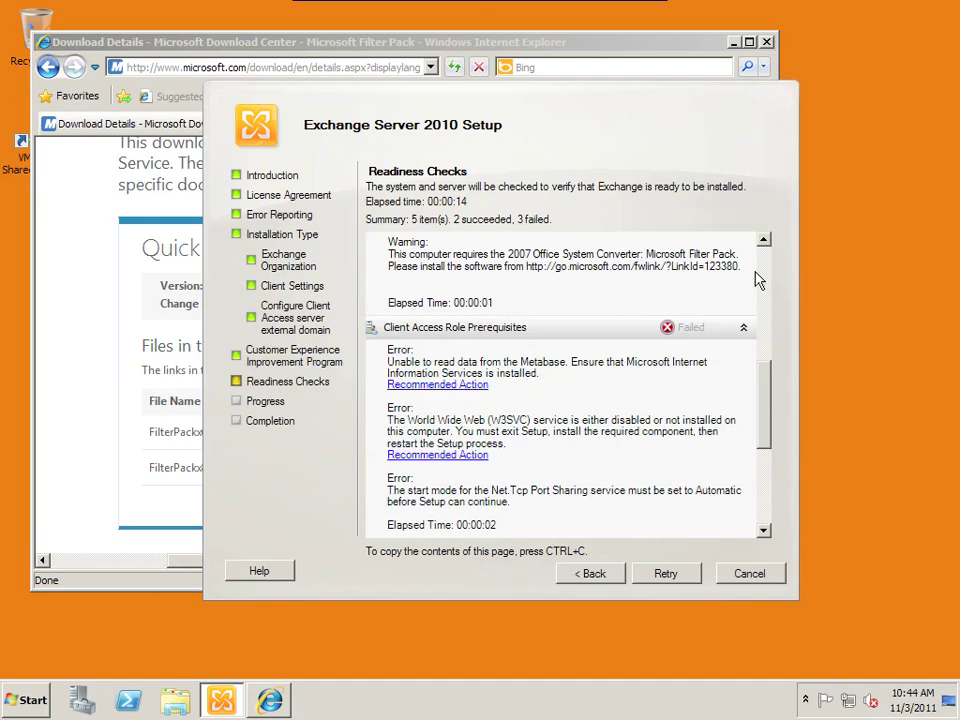
# Step: Close Internet Explorer, rerun the readiness checks, and cancel after 2 succeed and 3 fail
pyautogui.click(775, 45)
pyautogui.click(770, 43)
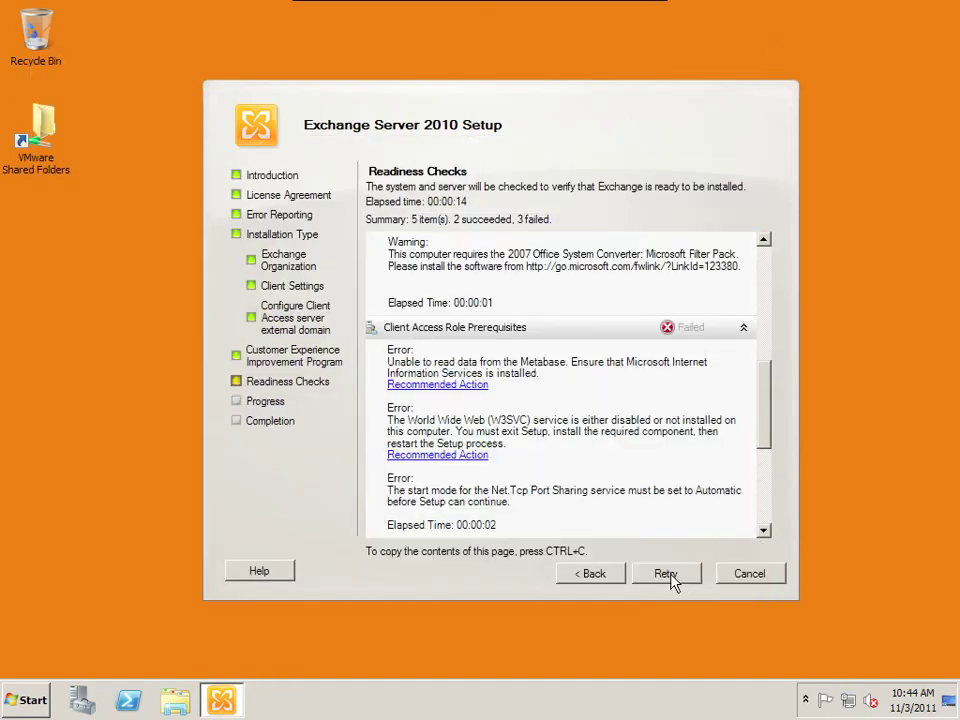
pyautogui.click(666, 575)
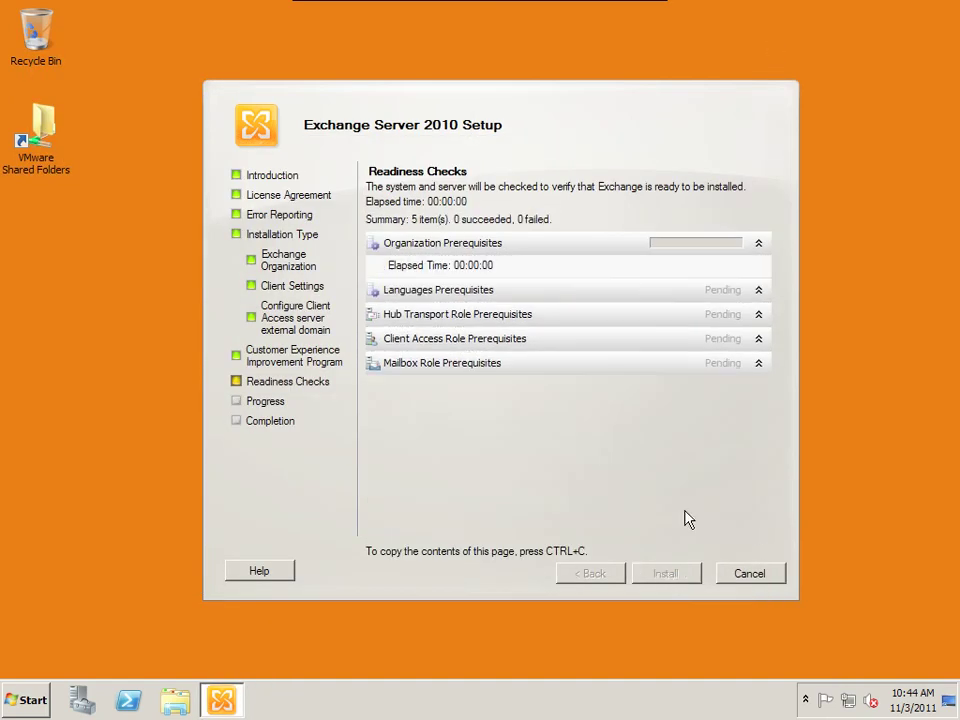
pyautogui.moveTo(628, 7)
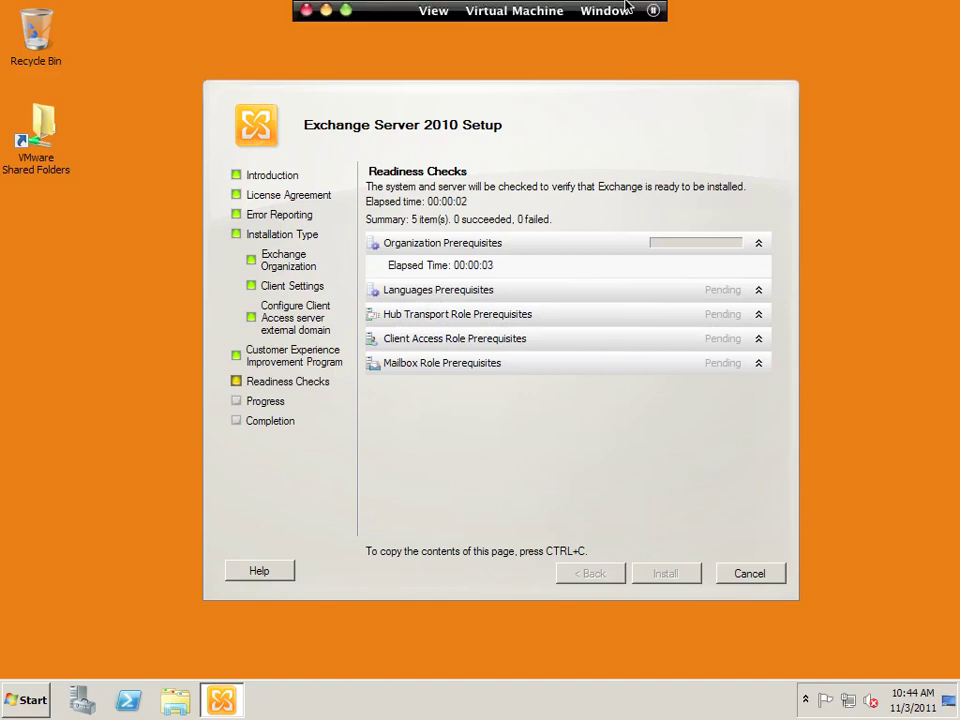
pyautogui.click(527, 10)
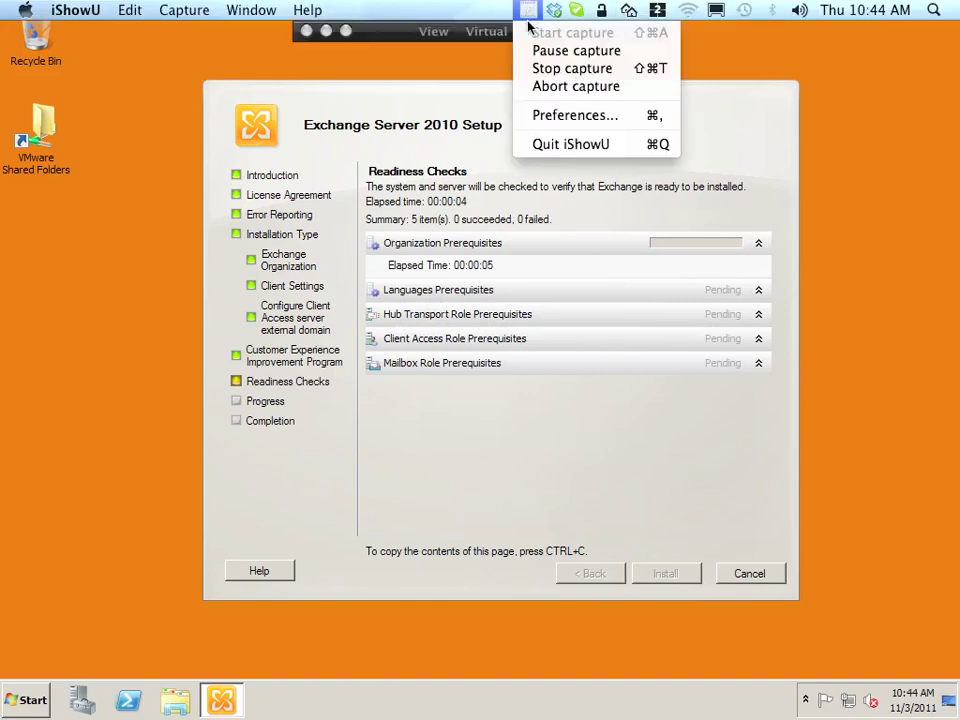
pyautogui.click(575, 50)
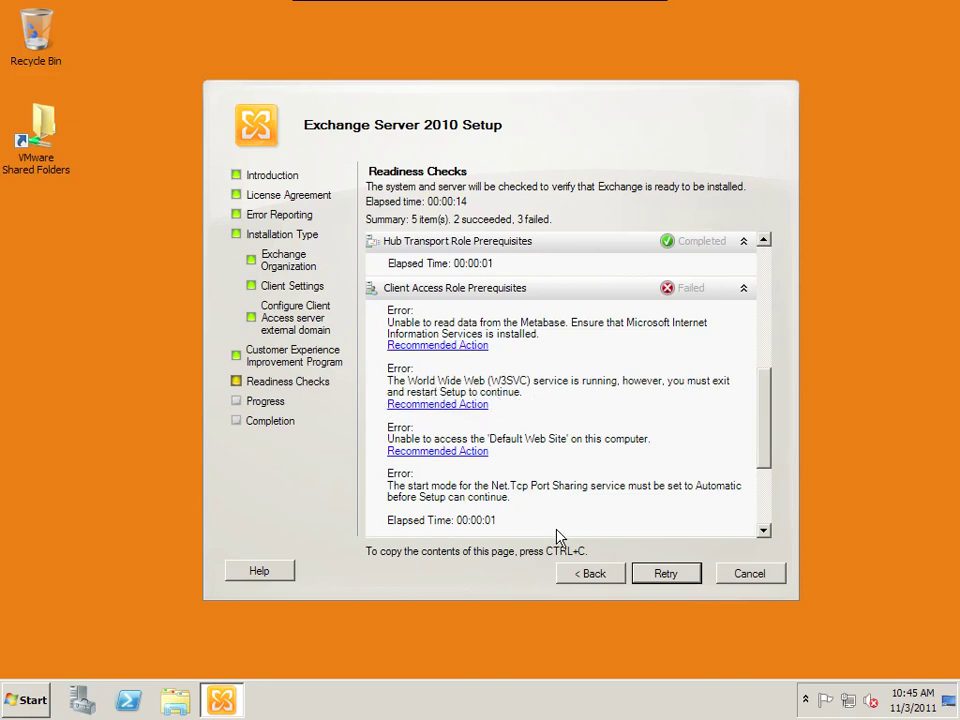
pyautogui.click(765, 574)
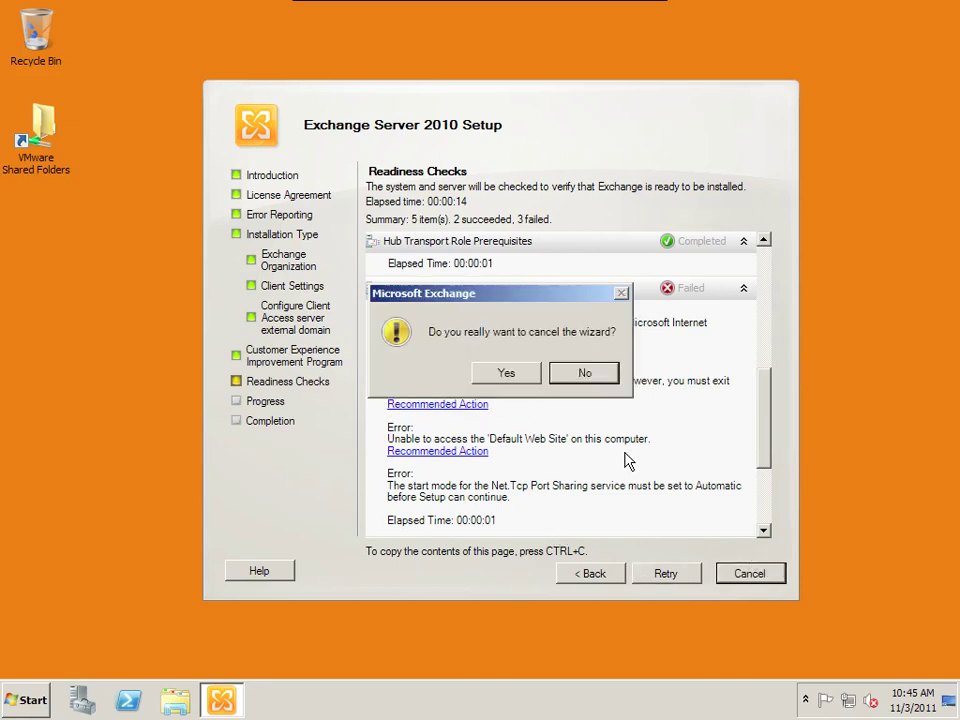
# Step: Confirm cancelling, then relaunch 'Step 4: Install Microsoft Exchange' to get 4 passed, 1 failed
pyautogui.click(507, 374)
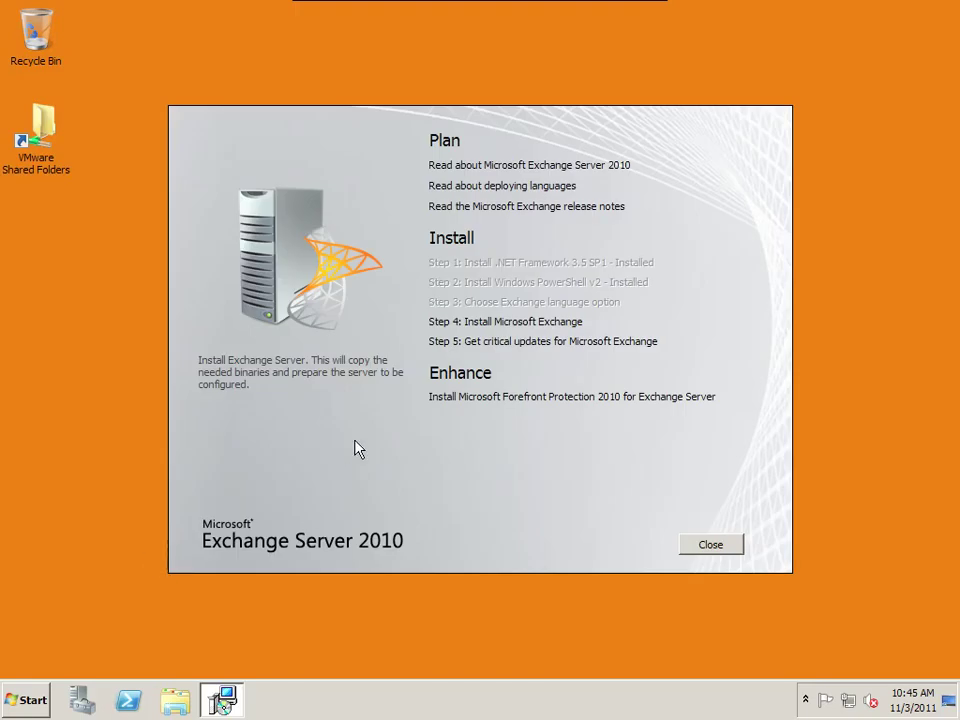
pyautogui.click(492, 326)
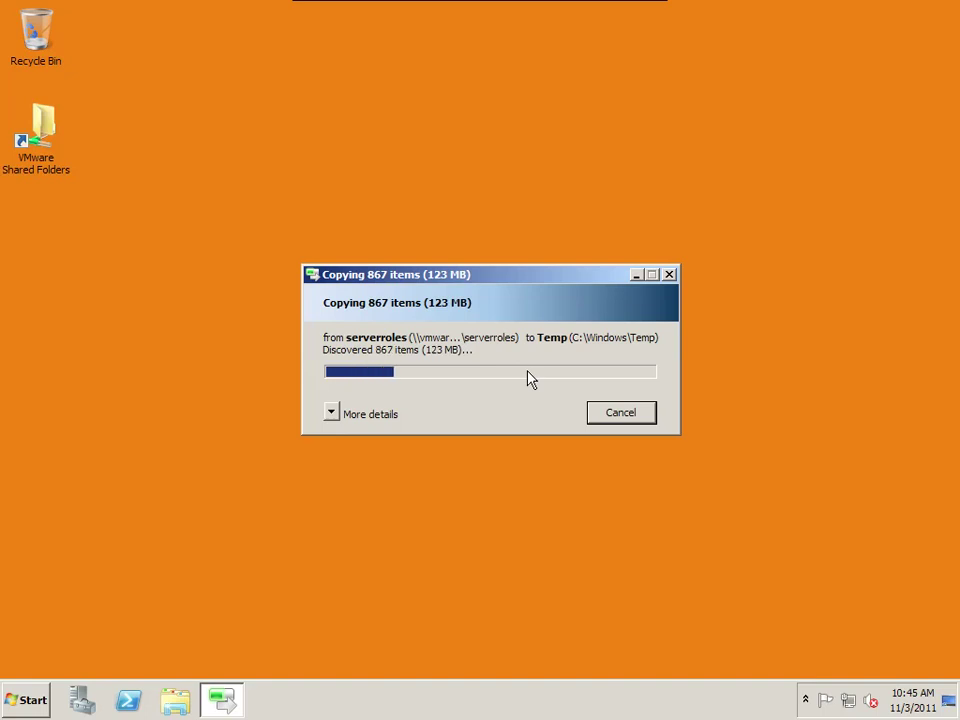
pyautogui.click(528, 10)
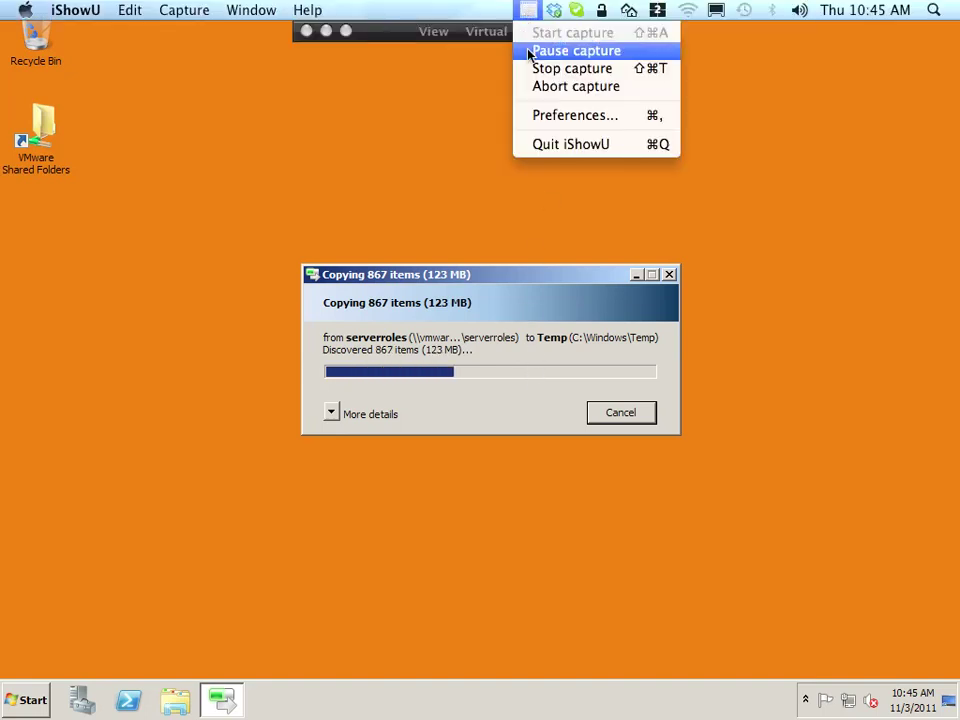
pyautogui.click(536, 51)
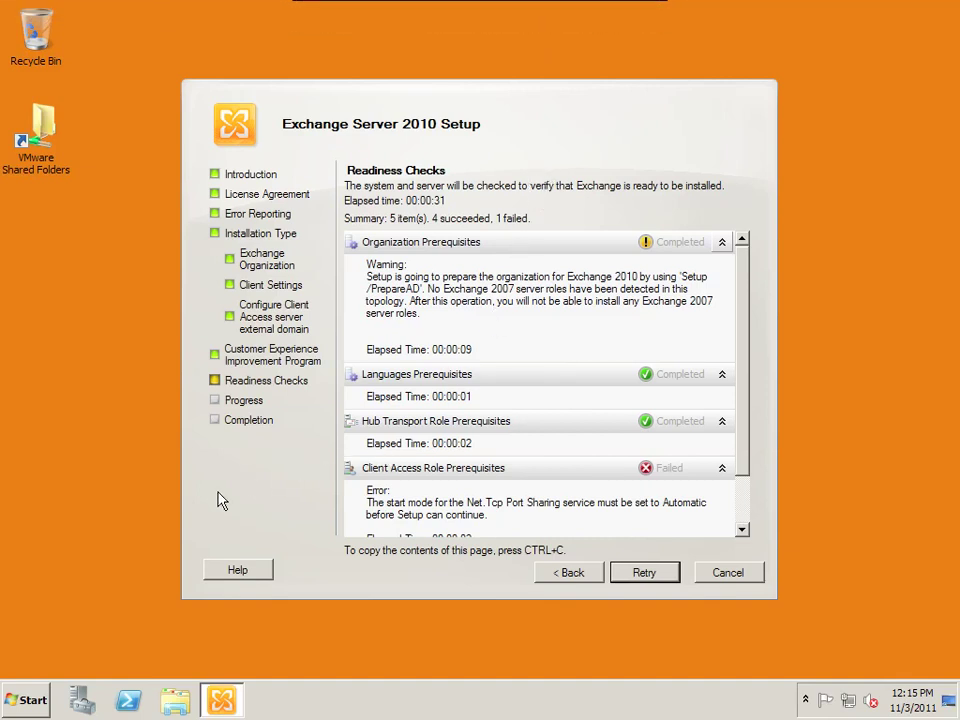
pyautogui.click(30, 695)
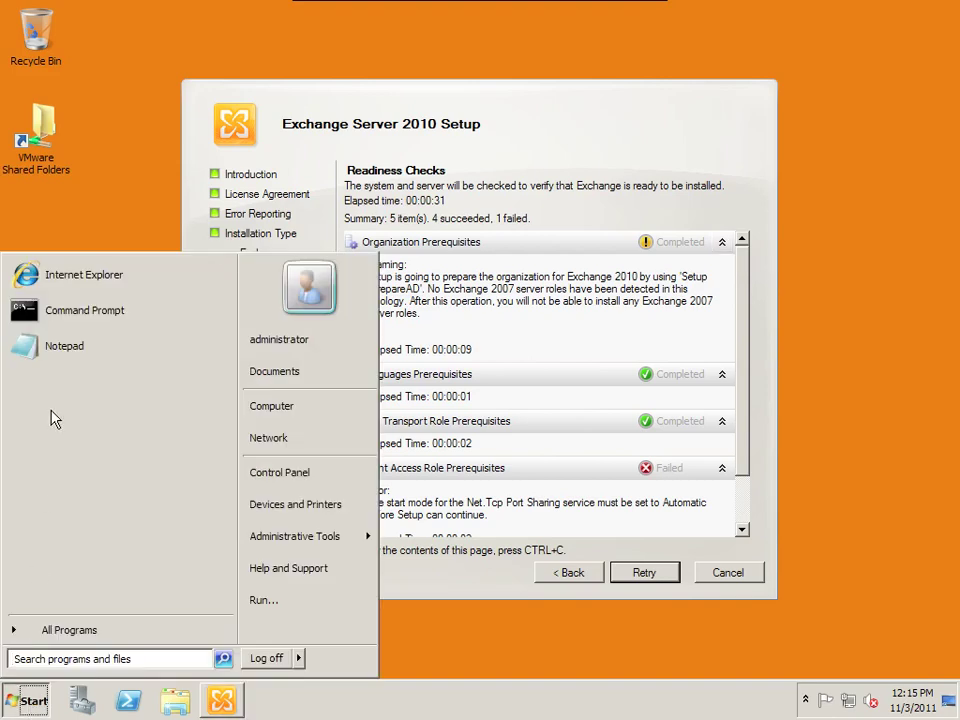
# Step: Move the Command Prompt into E:\exch2010\scripts
pyautogui.click(500, 470)
pyautogui.scroll(-2, 516, 470)
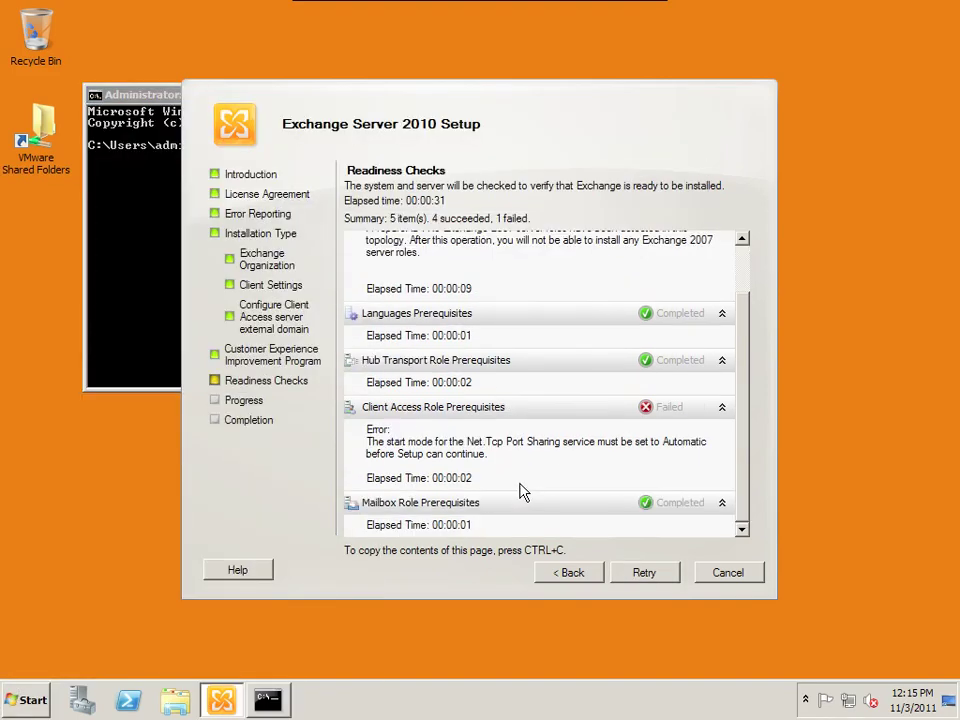
pyautogui.click(139, 291)
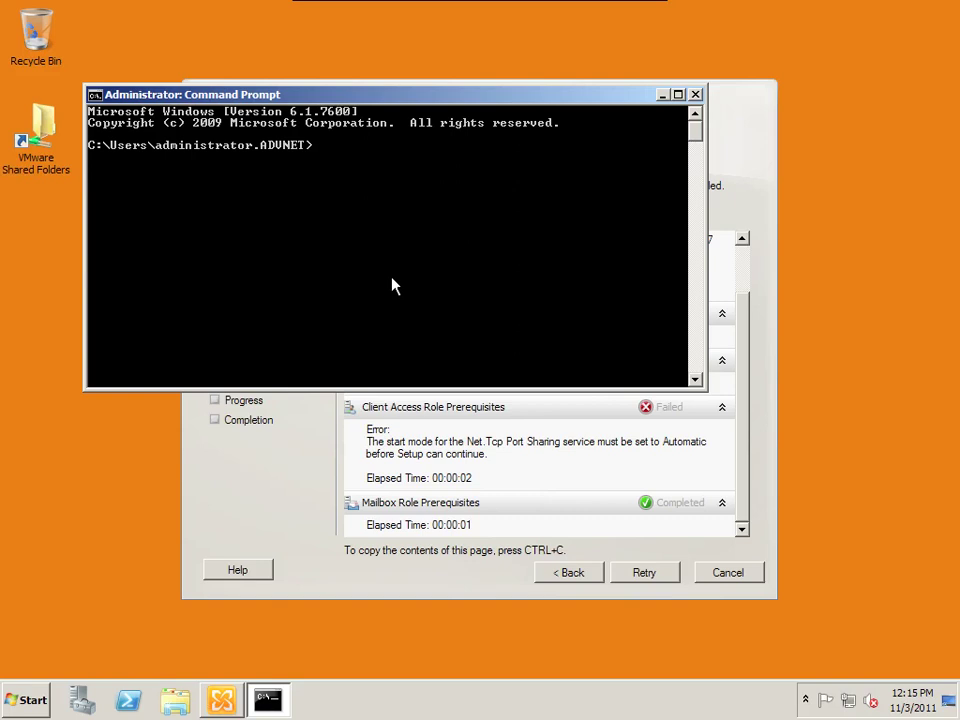
pyautogui.write('e:')
pyautogui.press('Return')
pyautogui.write('cd exch2010')
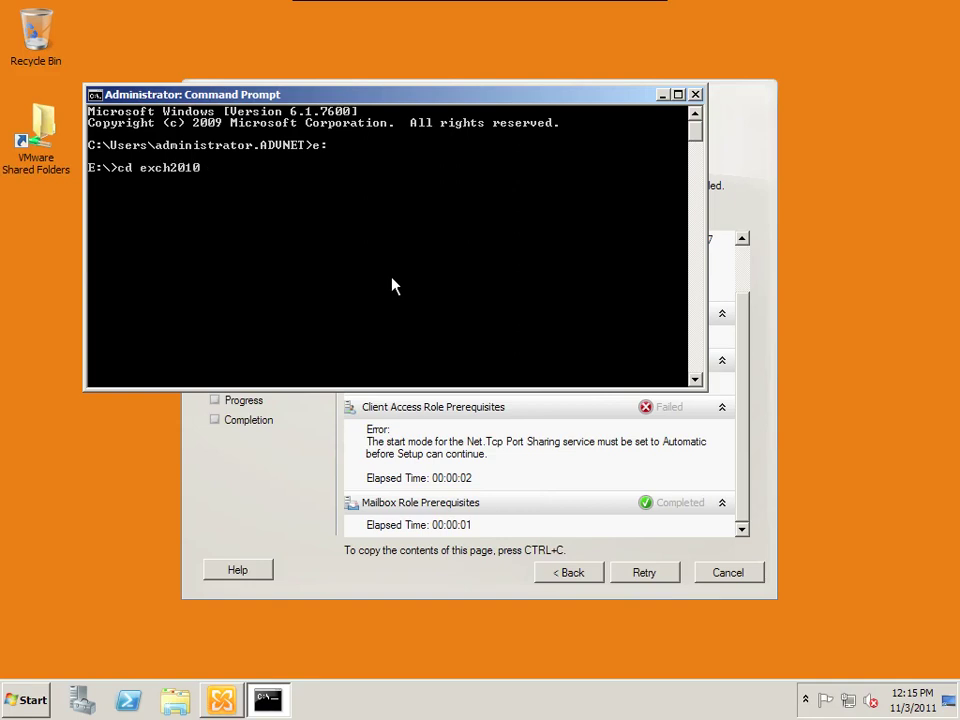
pyautogui.press('Return')
pyautogui.write('cd scripts')
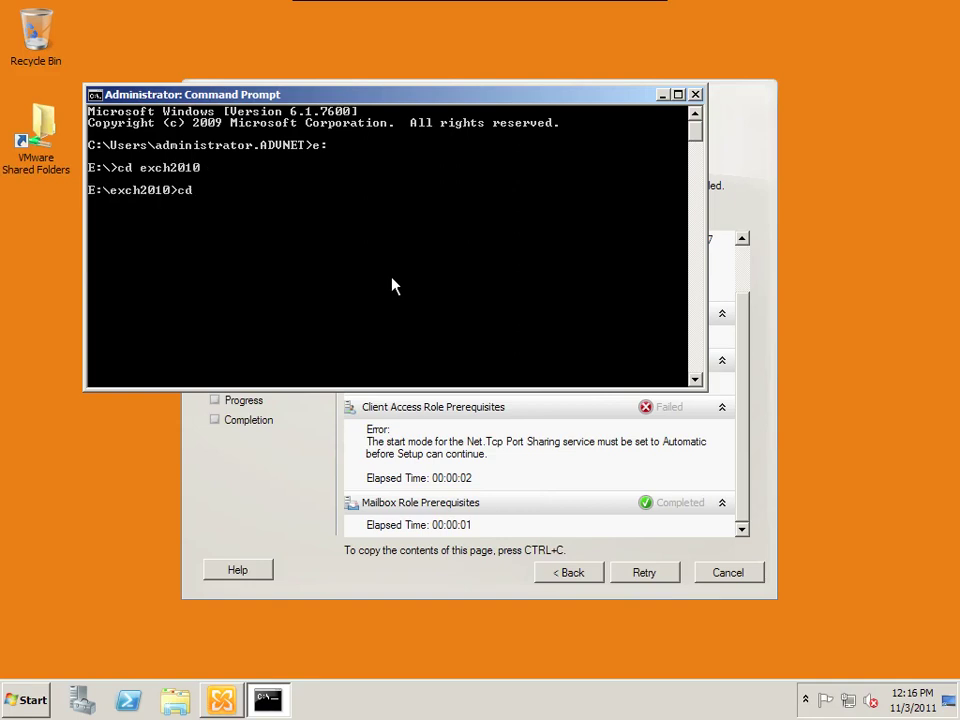
pyautogui.press('Return')
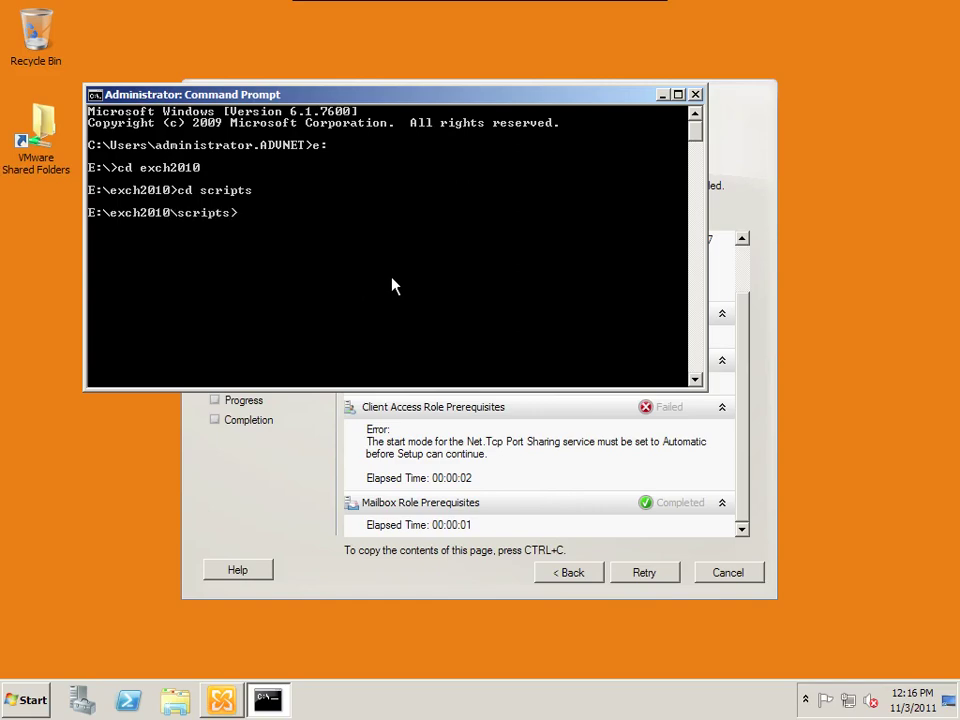
# Step: List the scripts folder contents and clear the console screen
pyautogui.write('dir')
pyautogui.press('Return')
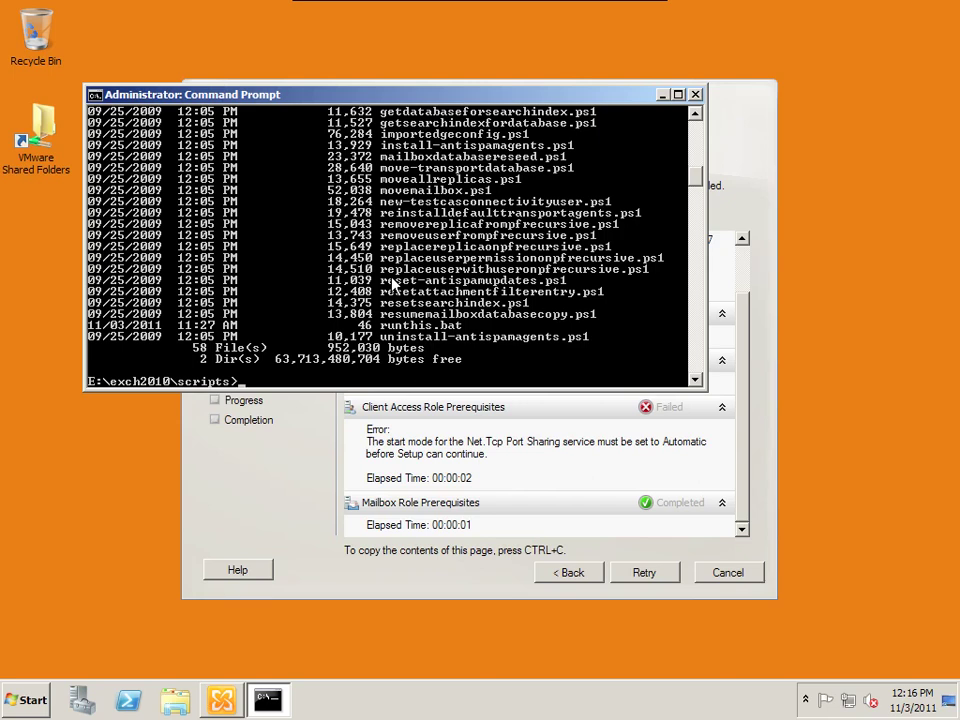
pyautogui.press('Return')
pyautogui.press('Return')
pyautogui.press('Return')
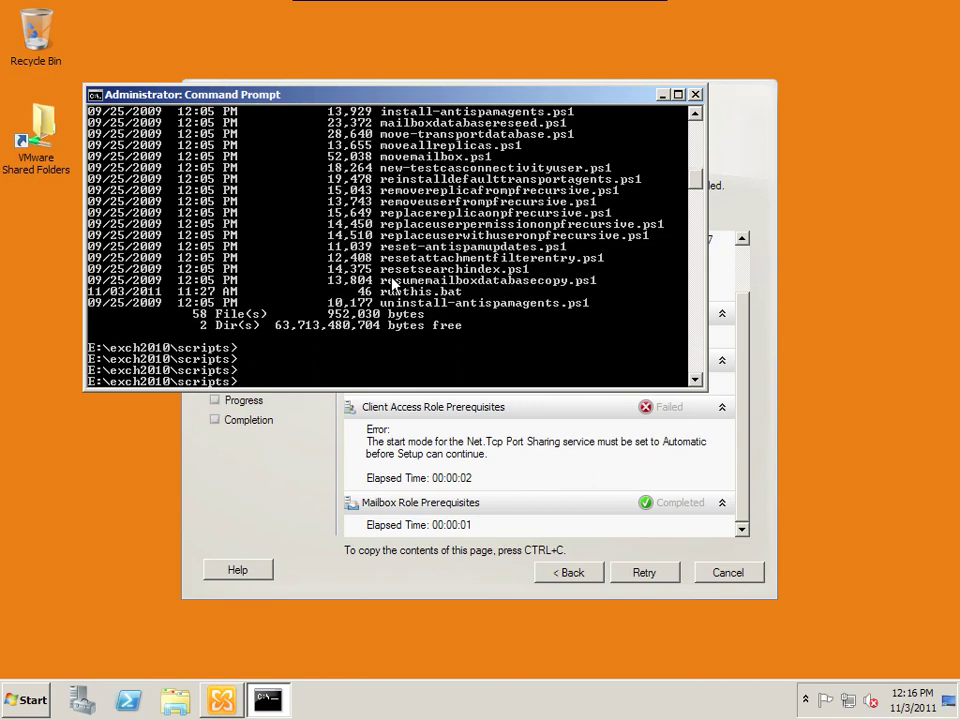
pyautogui.write('cls')
pyautogui.press('Return')
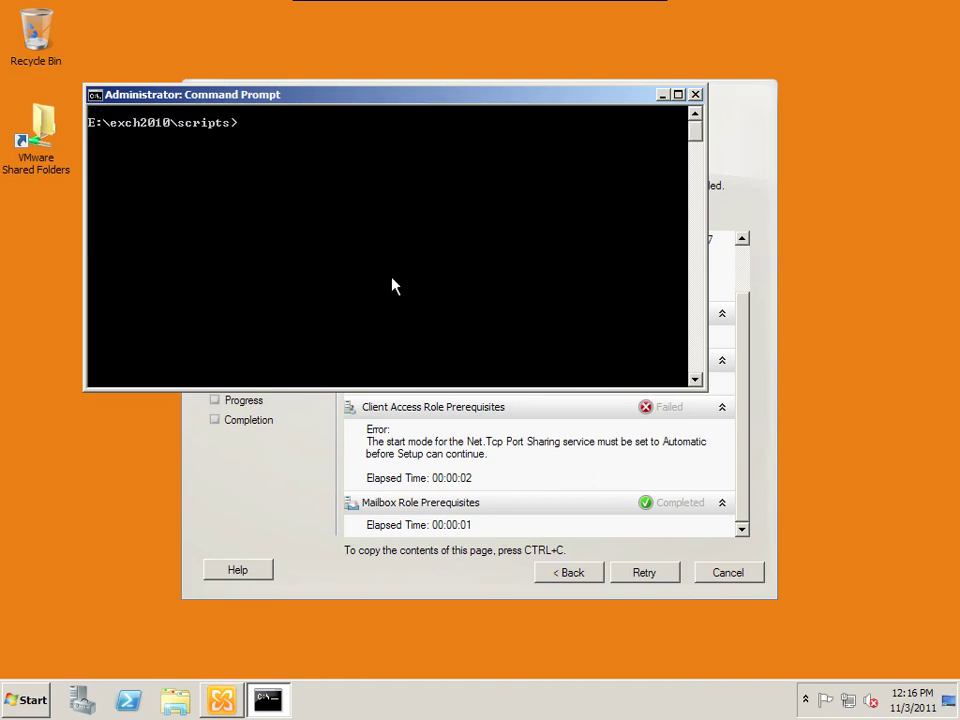
# Step: Paste servermanagercmd -ip exchange-typical.xml -restart at the prompt
pyautogui.rightClick(392, 282)
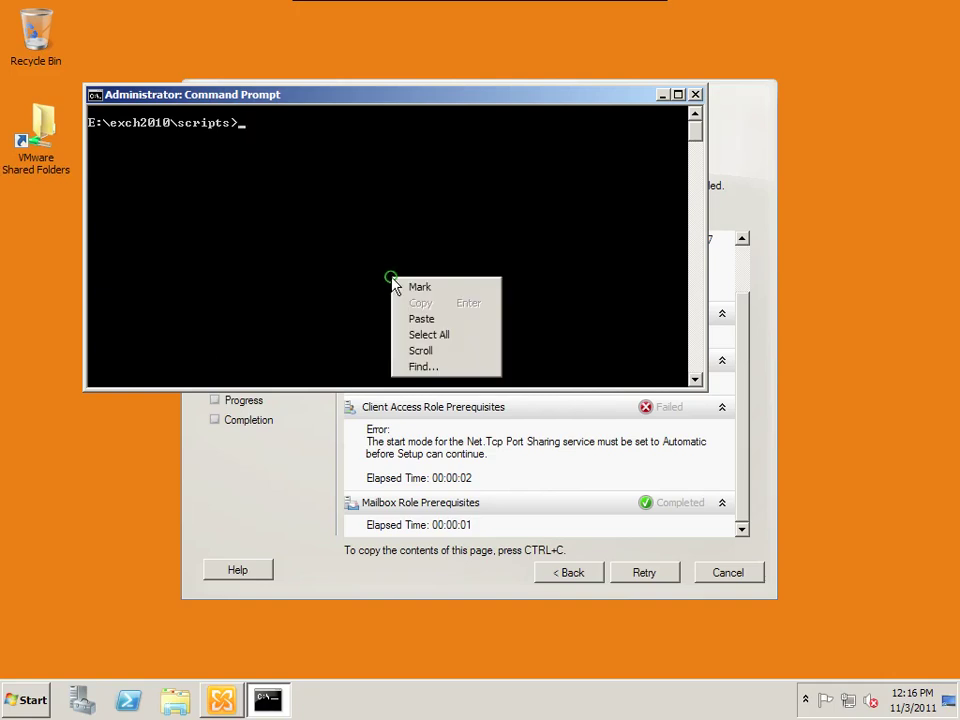
pyautogui.click(422, 317)
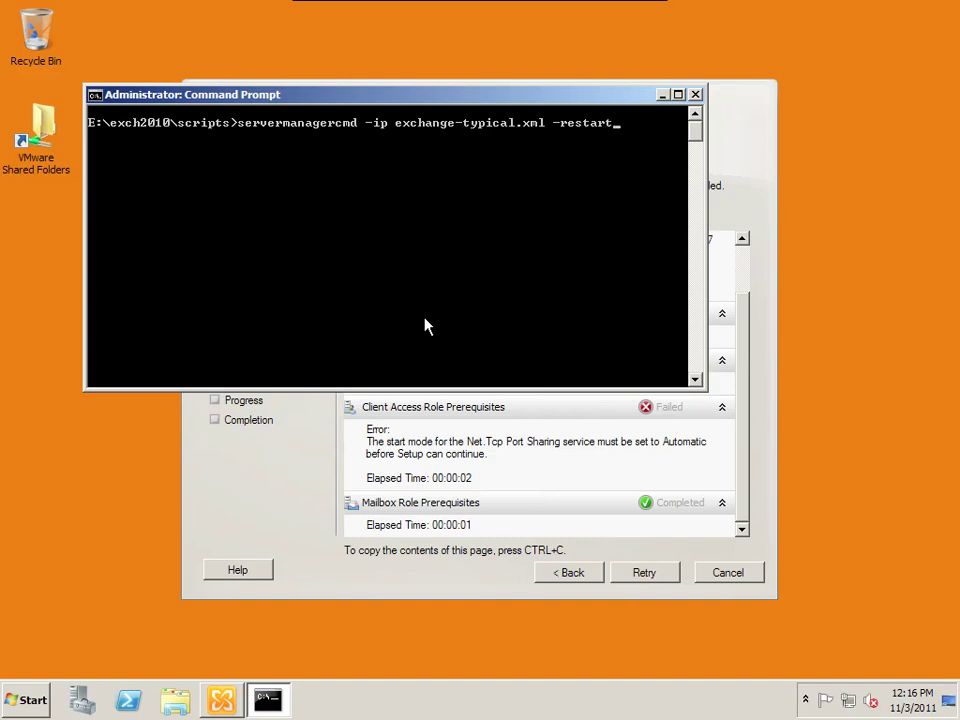
pyautogui.rightClick(410, 138)
pyautogui.click(418, 134)
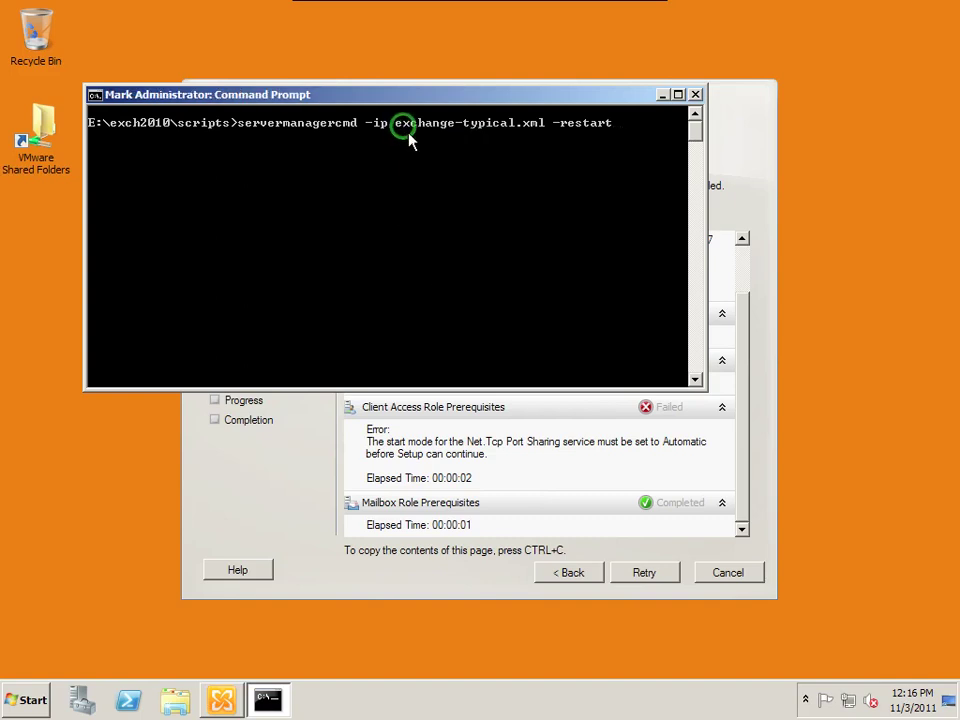
pyautogui.moveTo(400, 133); pyautogui.dragTo(542, 135)
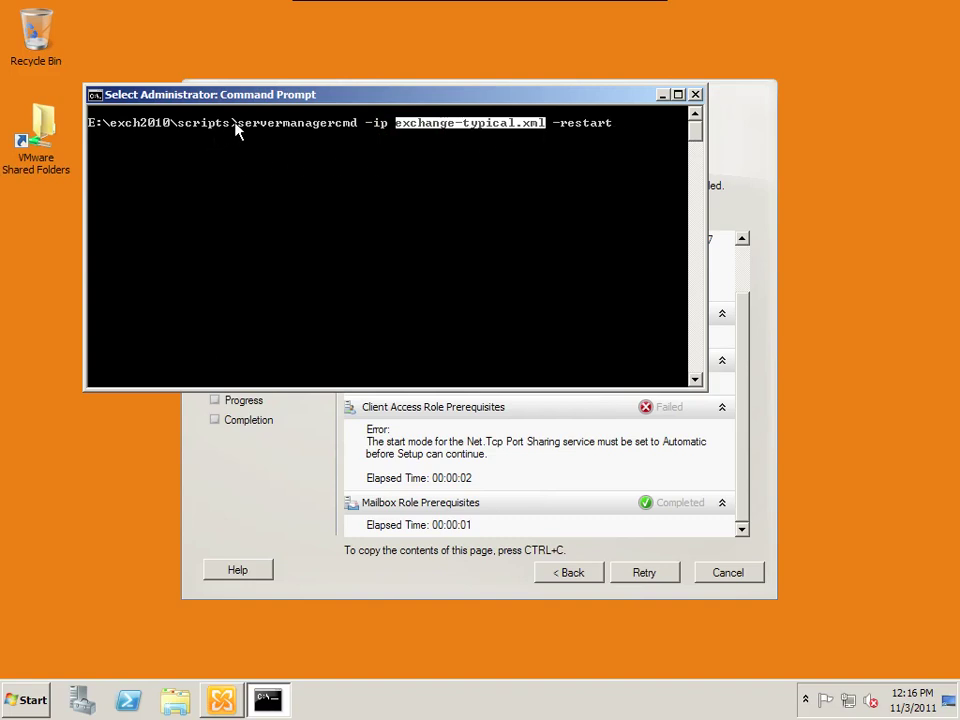
pyautogui.moveTo(237, 130); pyautogui.dragTo(182, 124)
pyautogui.click(519, 125)
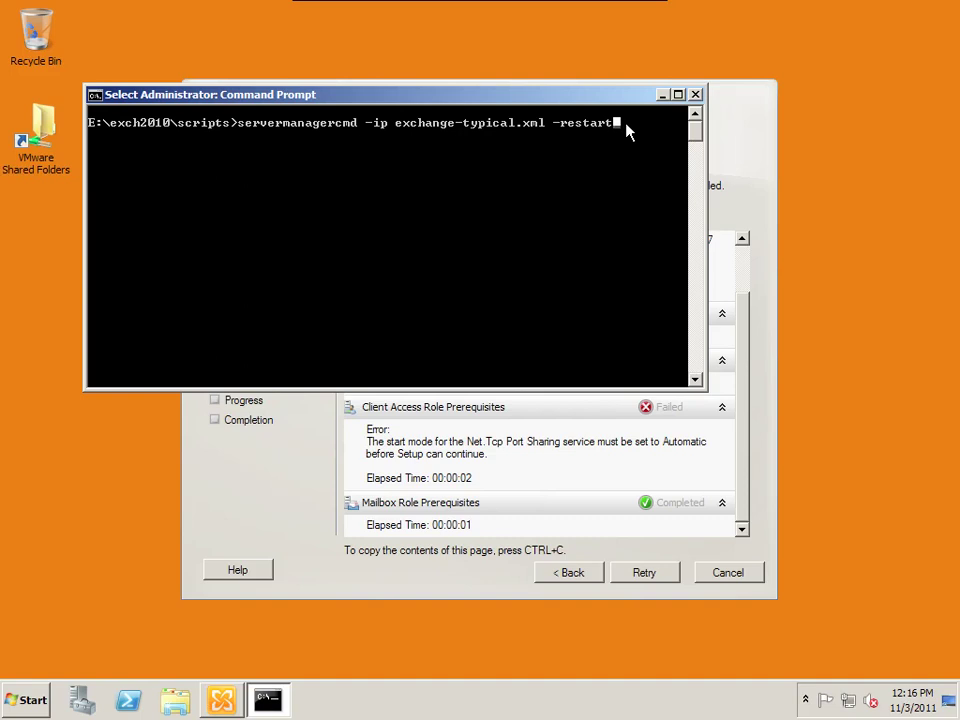
pyautogui.press('Escape')
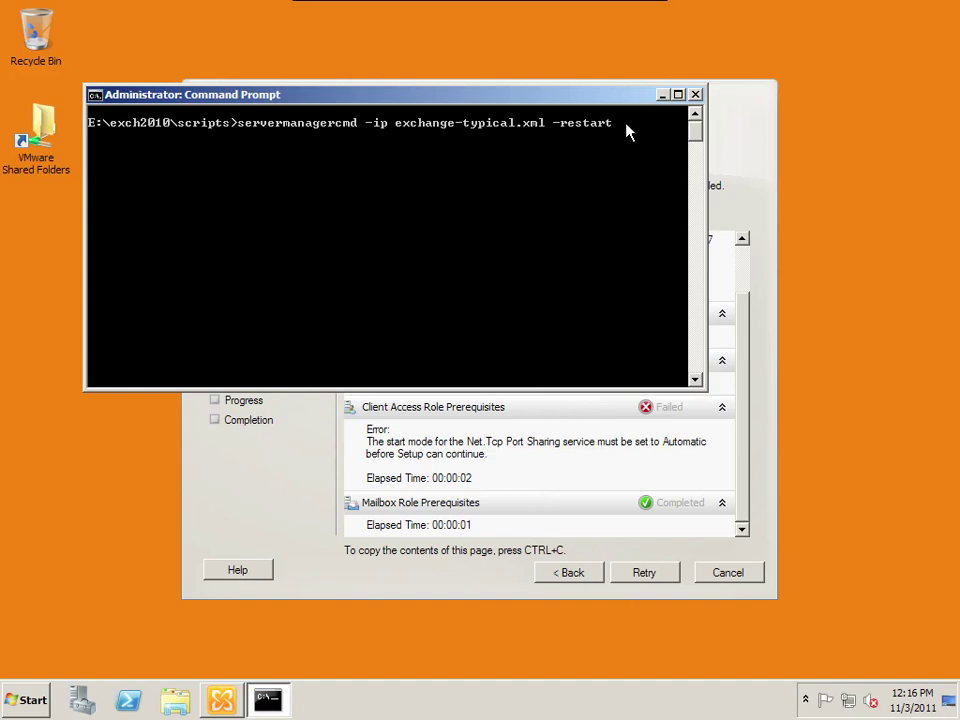
# Step: Run servermanagercmd -ip exchange-typical.xml -restart, which reports NoChange since roles are installed
pyautogui.press('Return')
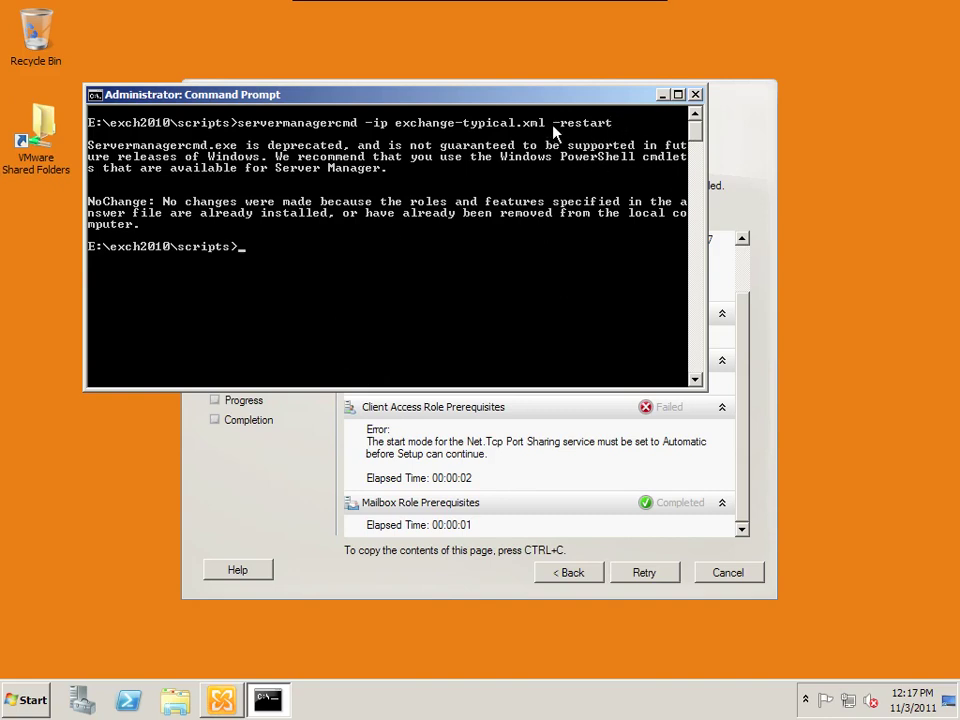
pyautogui.rightClick(612, 128)
pyautogui.click(620, 131)
pyautogui.moveTo(614, 128); pyautogui.dragTo(240, 128)
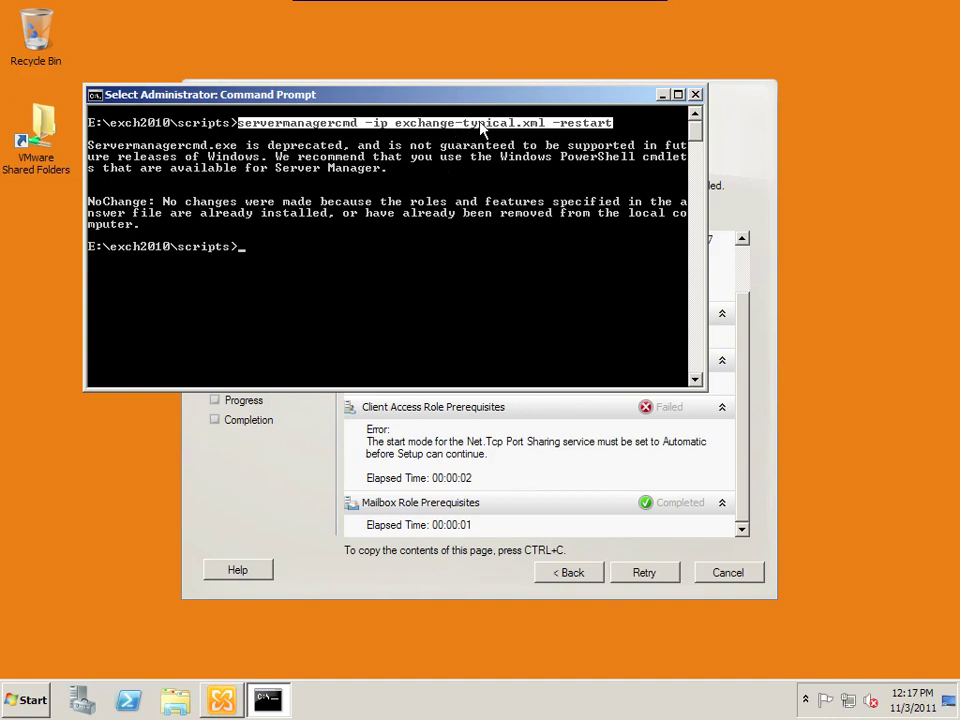
pyautogui.moveTo(544, 124); pyautogui.dragTo(463, 128)
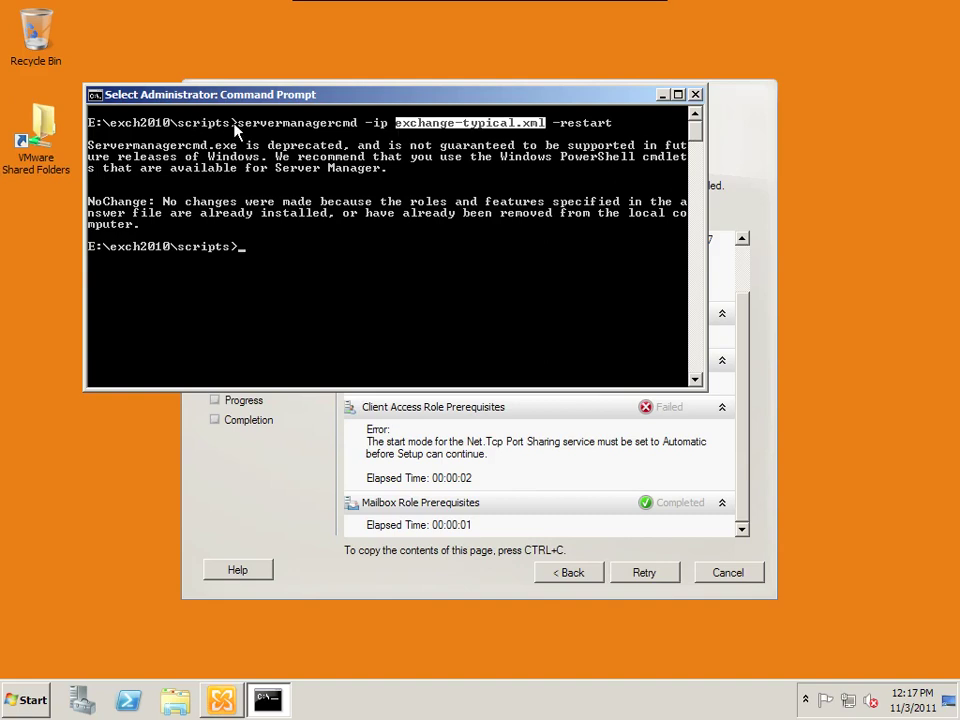
pyautogui.moveTo(237, 123); pyautogui.dragTo(171, 123)
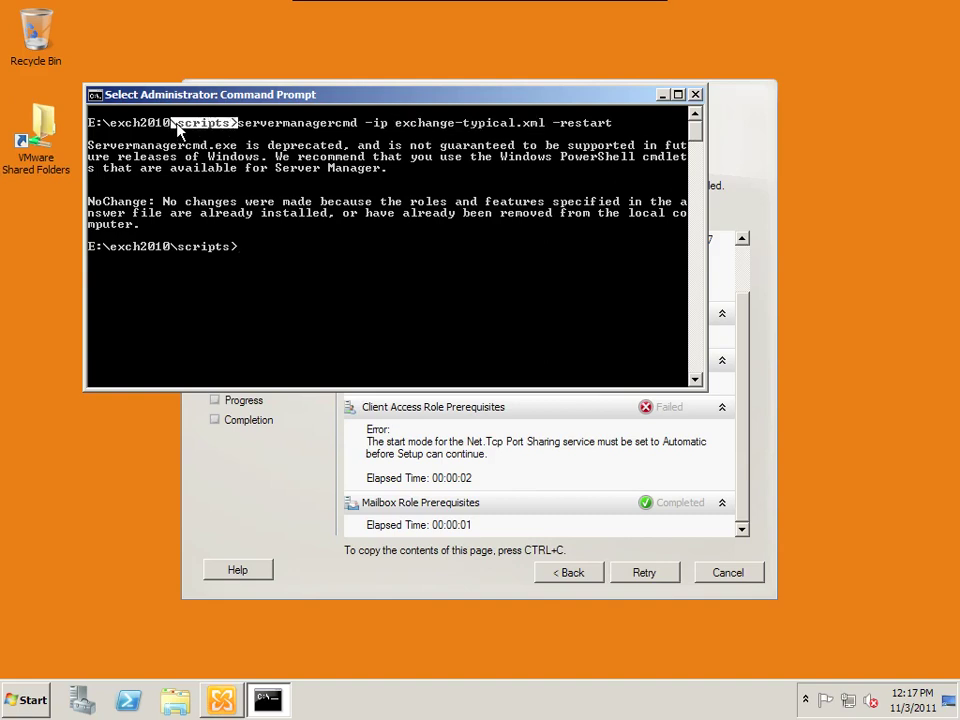
# Step: Close the Command Prompt and bring up Server Manager's Services list
pyautogui.write('ex')
pyautogui.click(694, 96)
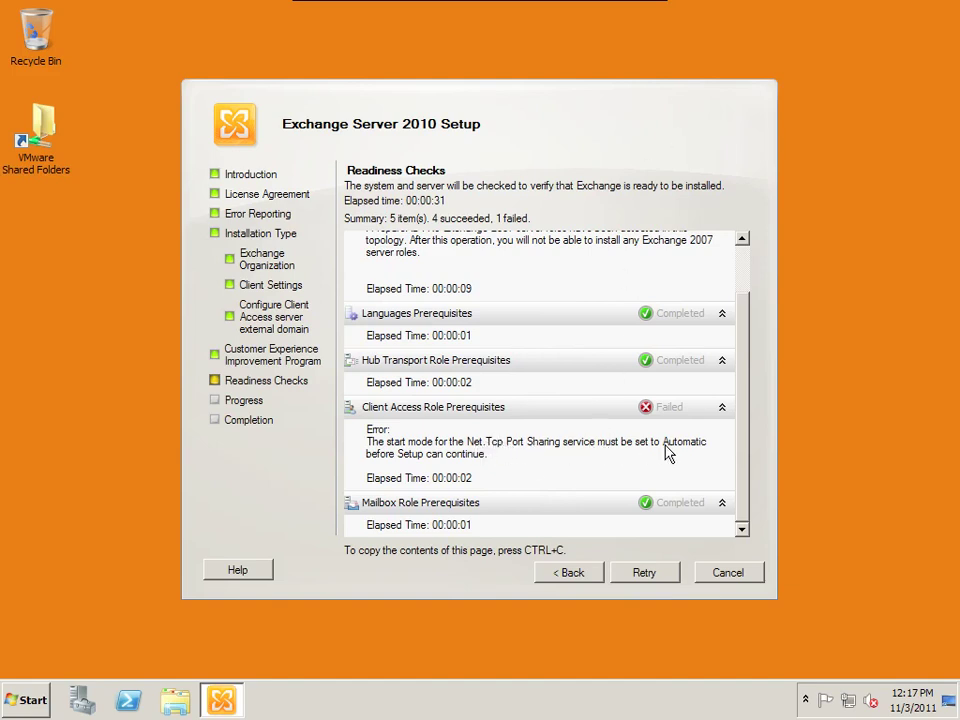
pyautogui.click(82, 704)
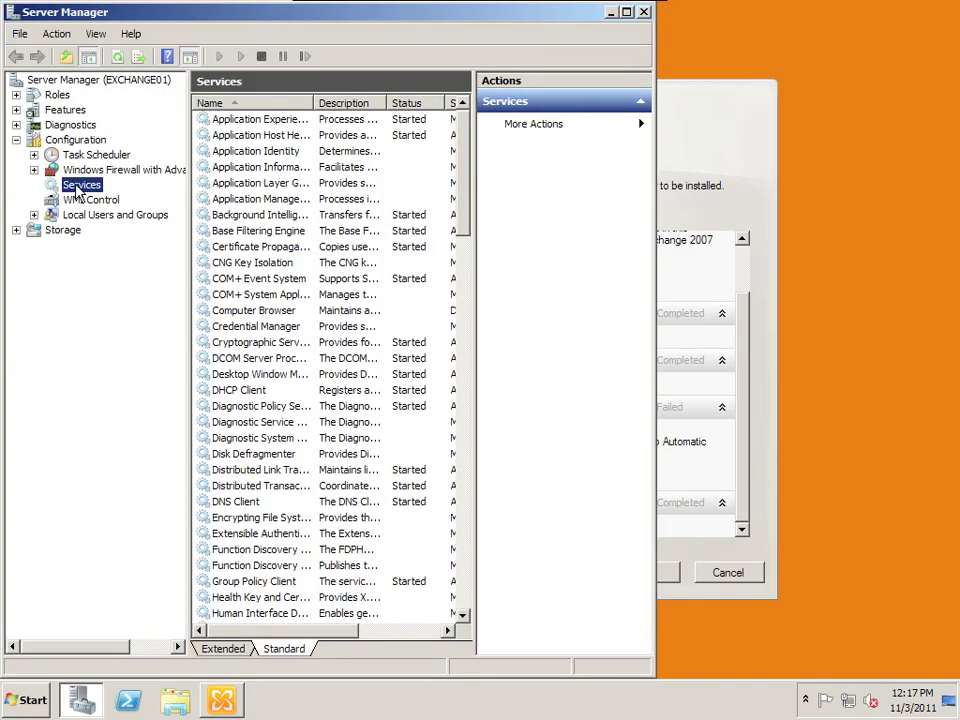
# Step: Adjust the Services list view and widen its columns to browse the services
pyautogui.click(236, 648)
pyautogui.click(265, 650)
pyautogui.moveTo(472, 461); pyautogui.dragTo(549, 461)
pyautogui.click(241, 392)
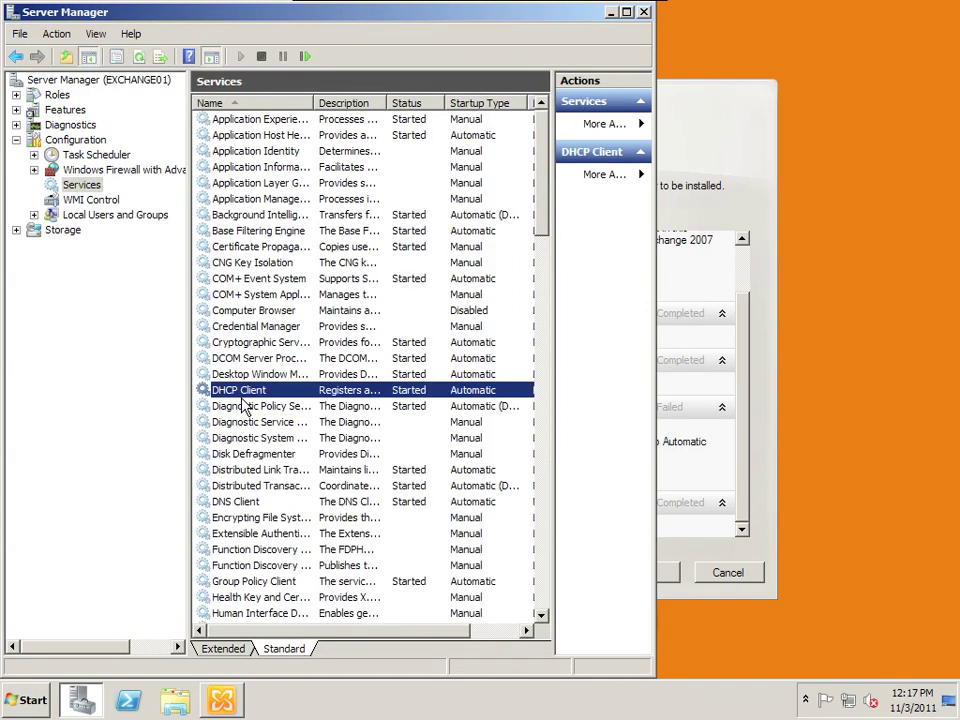
pyautogui.press('t')
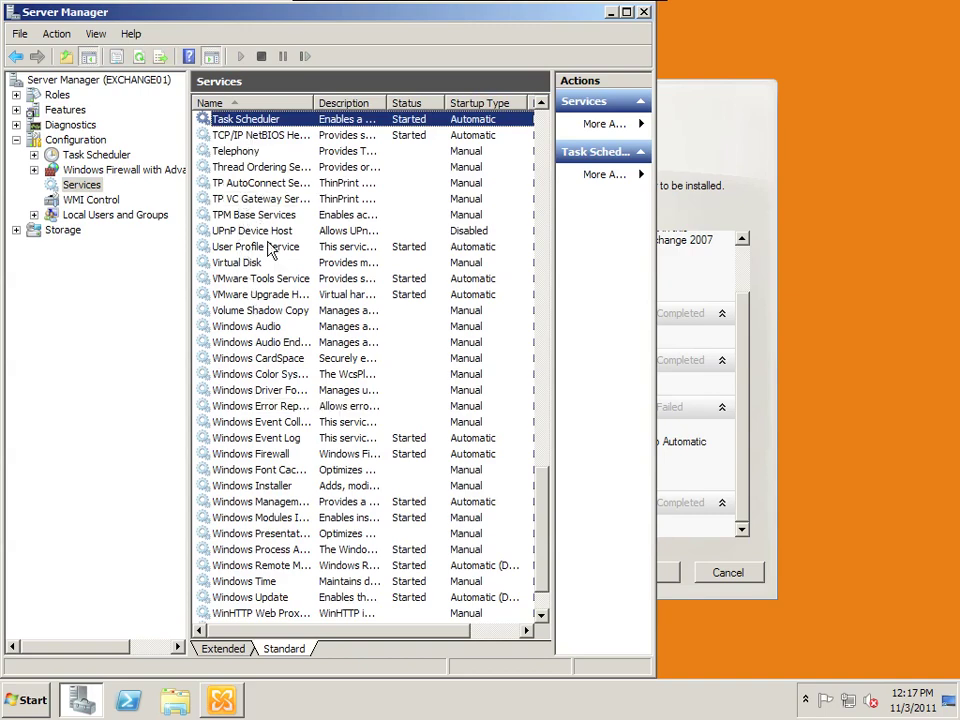
pyautogui.scroll(3, 270, 248)
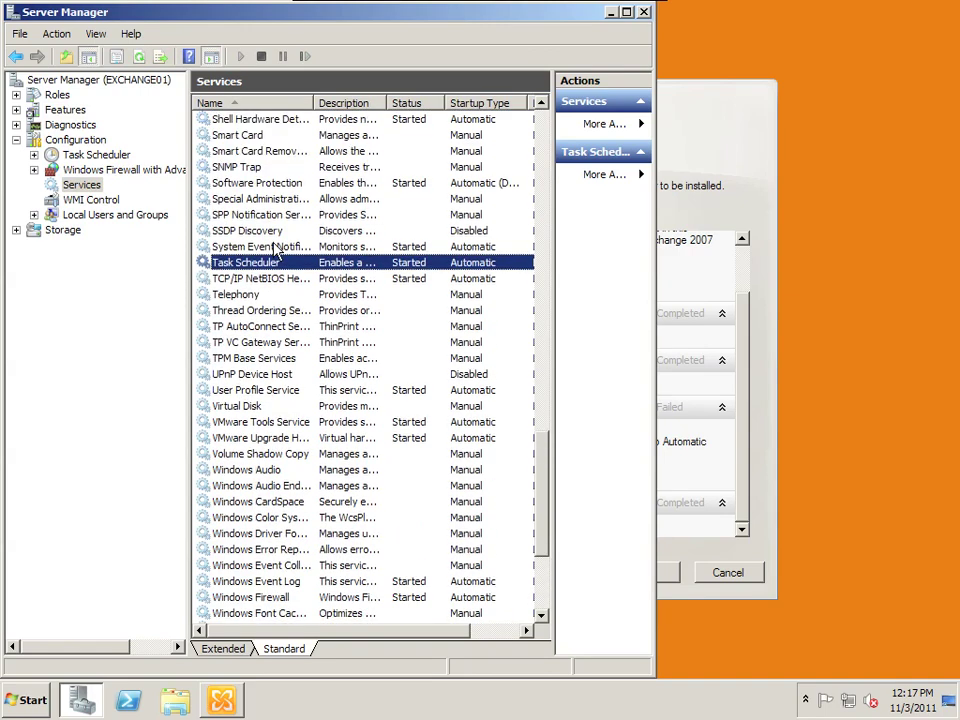
pyautogui.click(692, 467)
pyautogui.click(141, 411)
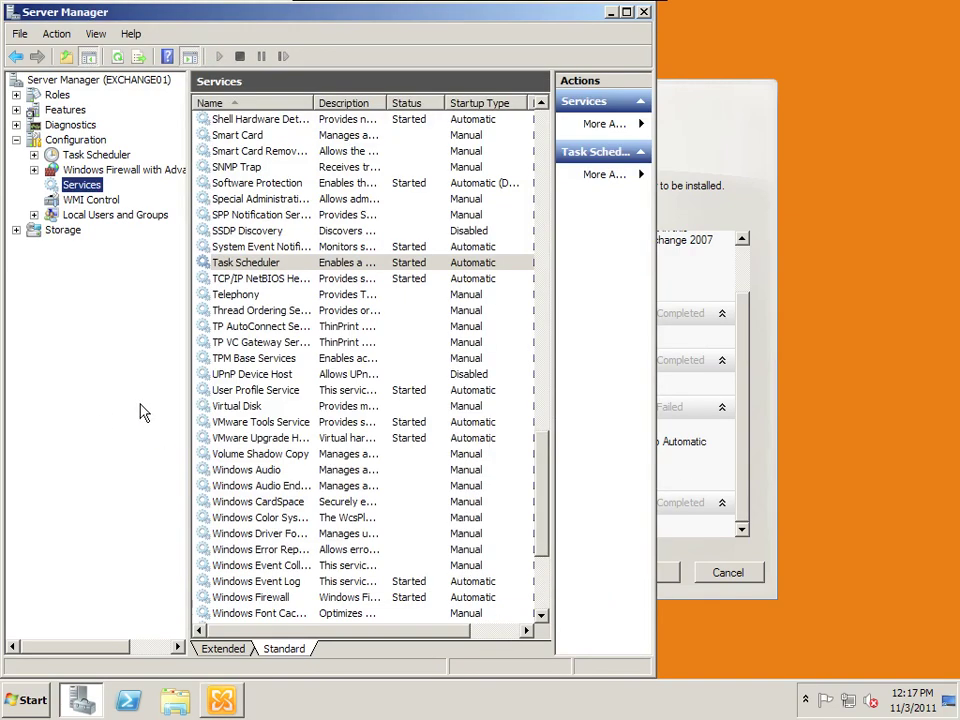
# Step: Select the Net.Tcp Port Sharing Service and open its context menu
pyautogui.rightClick(236, 311)
pyautogui.click(228, 283)
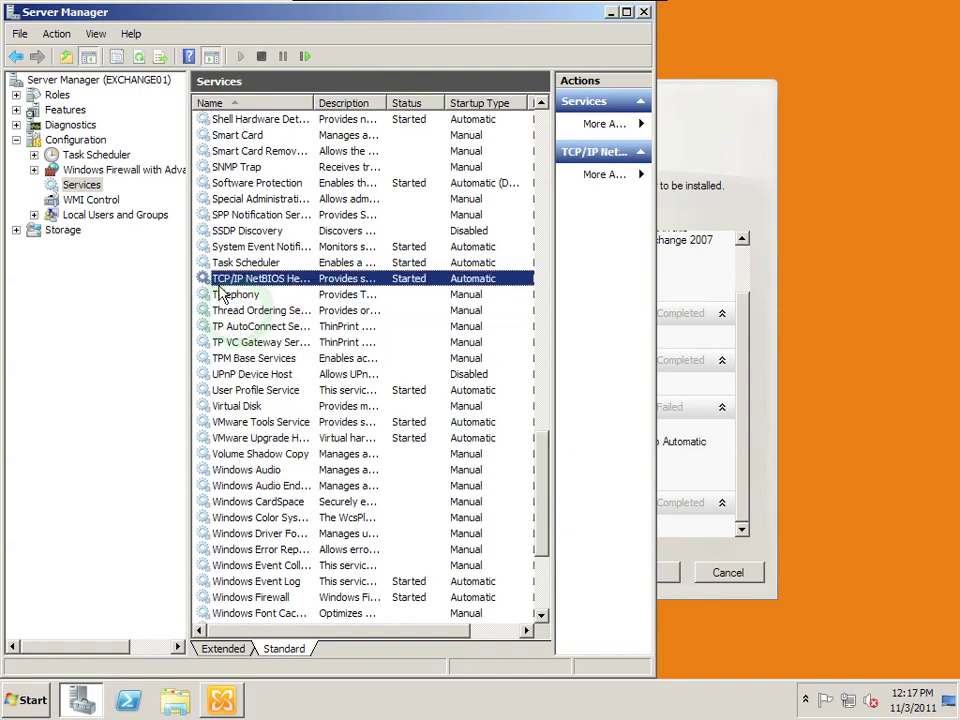
pyautogui.press('n')
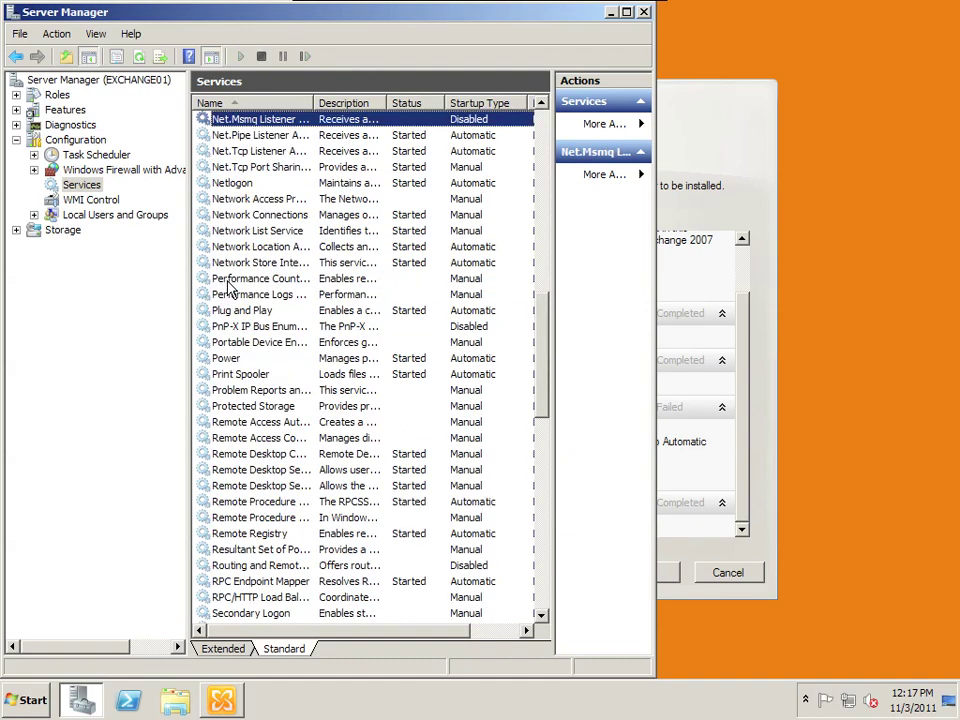
pyautogui.click(262, 167)
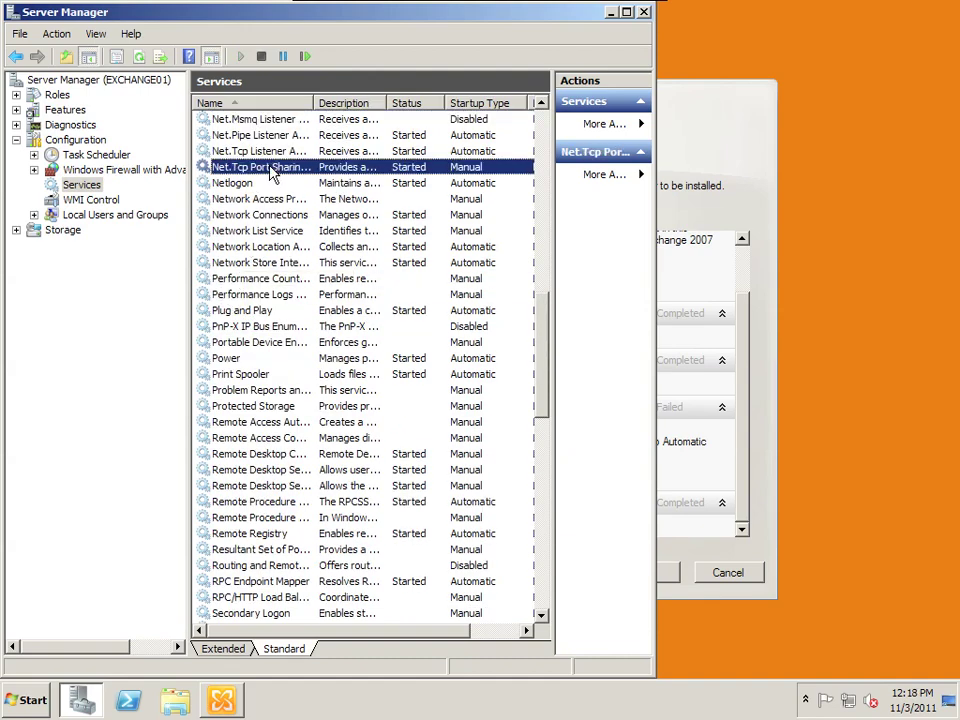
pyautogui.rightClick(470, 172)
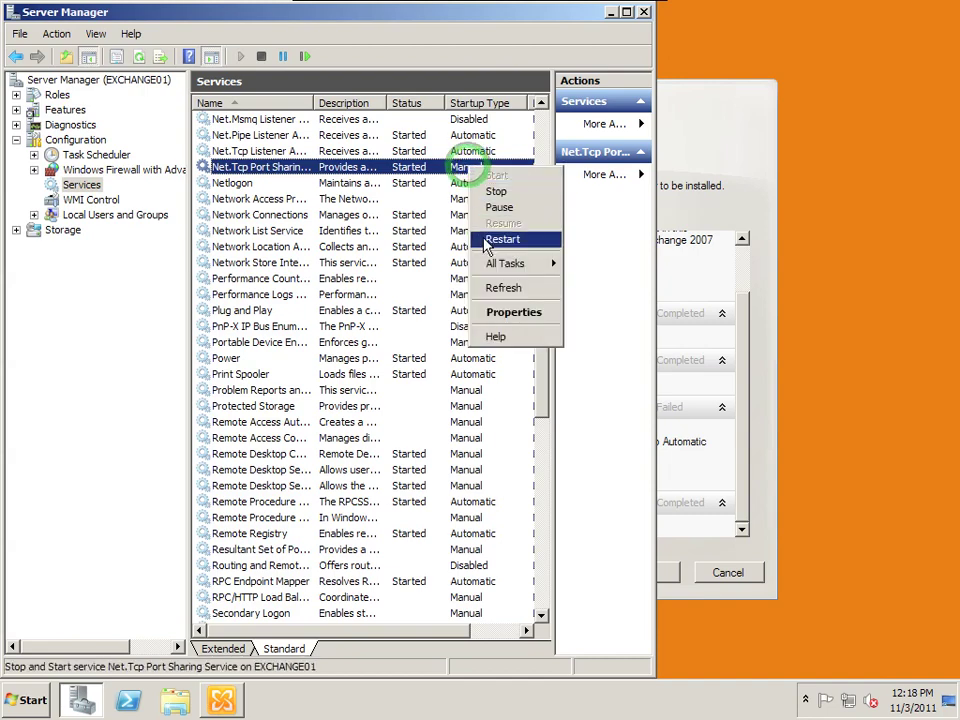
# Step: Set the Net.Tcp Port Sharing Service startup type to Automatic
pyautogui.click(506, 313)
pyautogui.click(375, 325)
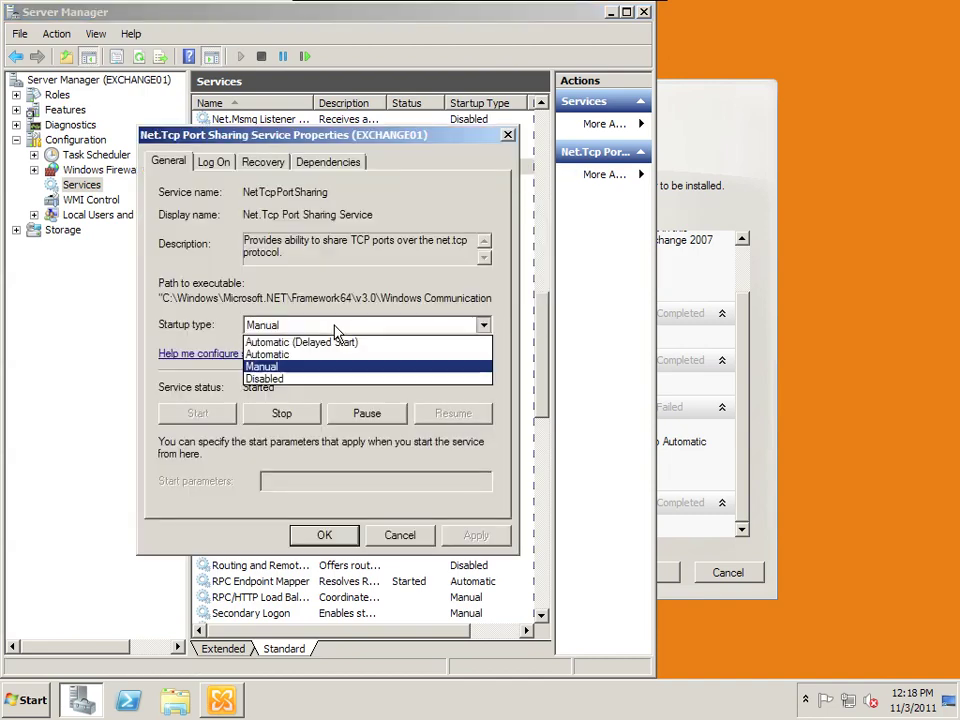
pyautogui.click(335, 366)
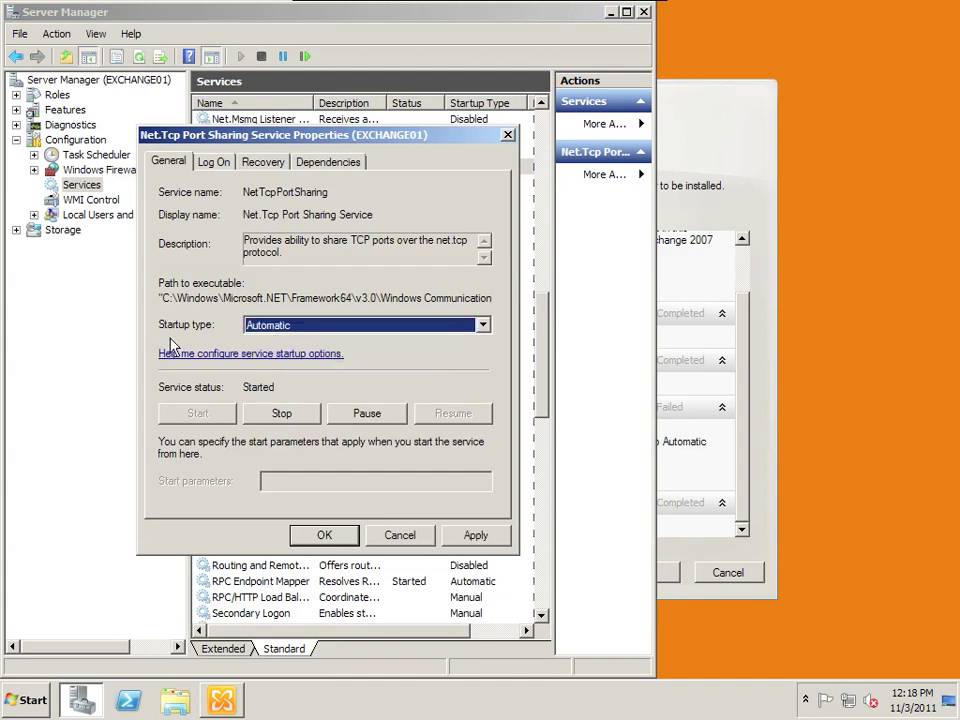
pyautogui.click(465, 538)
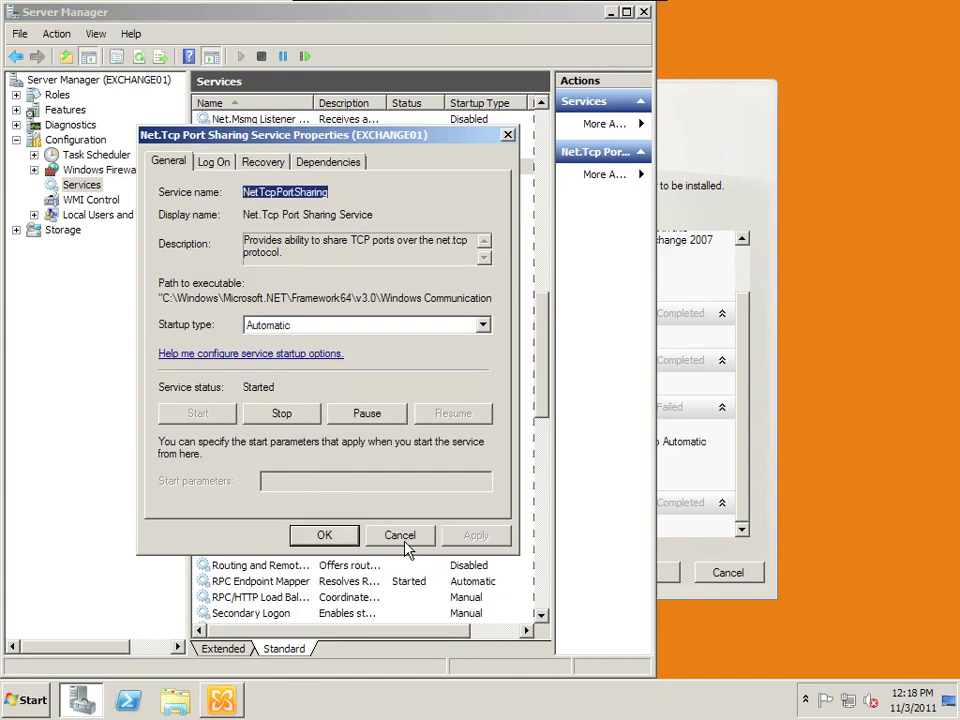
pyautogui.click(324, 541)
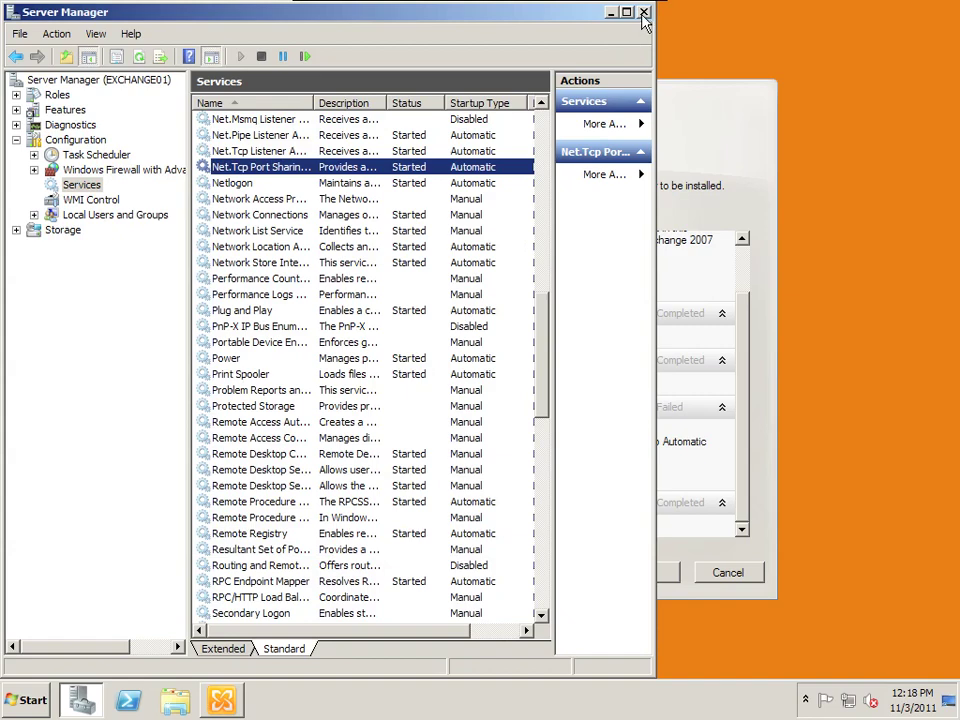
# Step: Close Server Manager, rerun the readiness checks, and start installing Exchange Server 2010
pyautogui.click(644, 13)
pyautogui.click(641, 576)
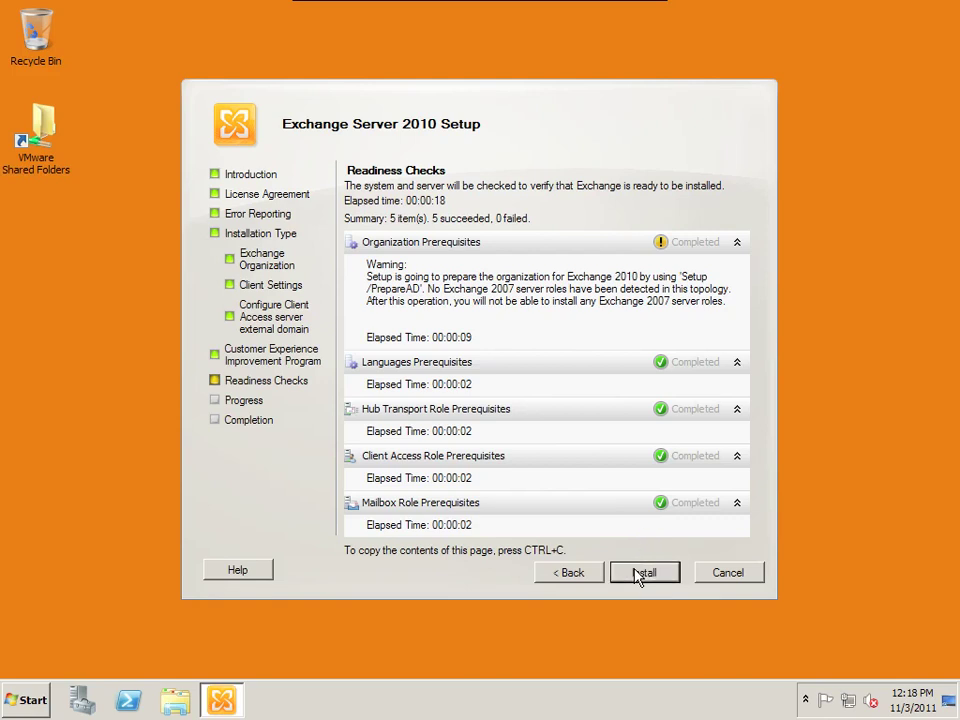
pyautogui.click(636, 570)
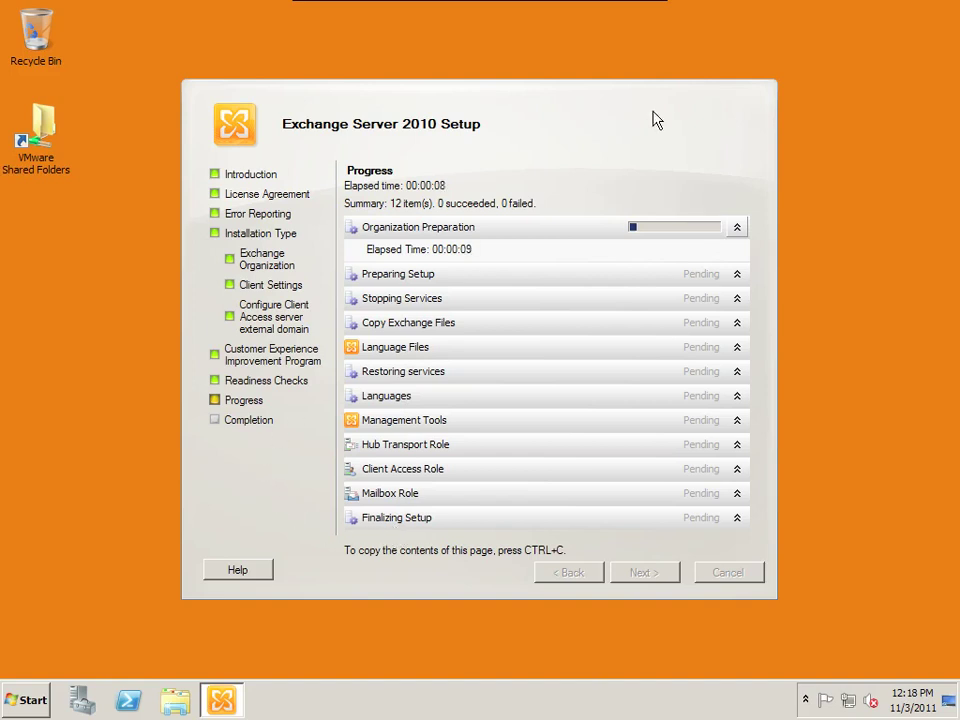
# Step: Let Exchange Server 2010 Setup run until every role completes with no errors, after 00:08:32
pyautogui.moveTo(628, 8)
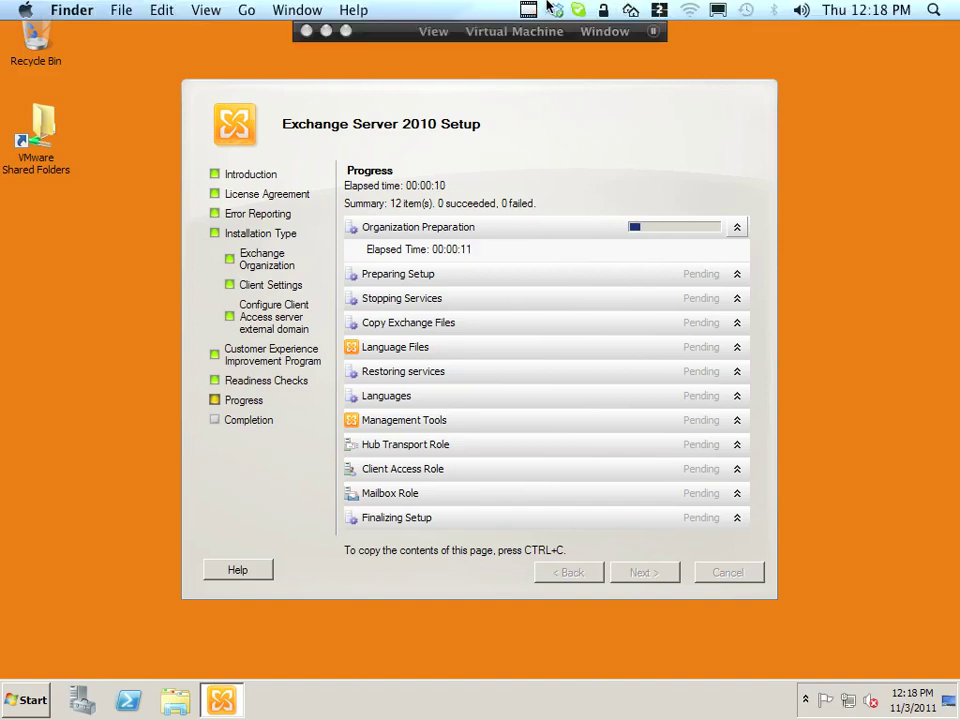
pyautogui.click(530, 10)
pyautogui.click(545, 50)
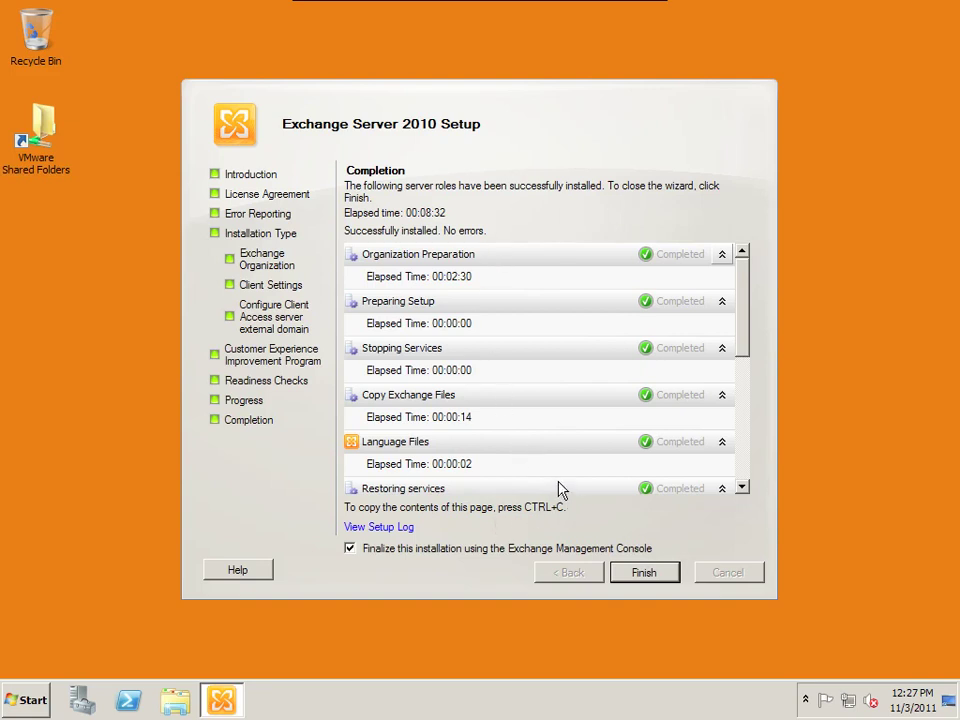
# Step: Review the completed roles, finish the wizard, and request critical updates for Microsoft Exchange
pyautogui.scroll(-5, 565, 487)
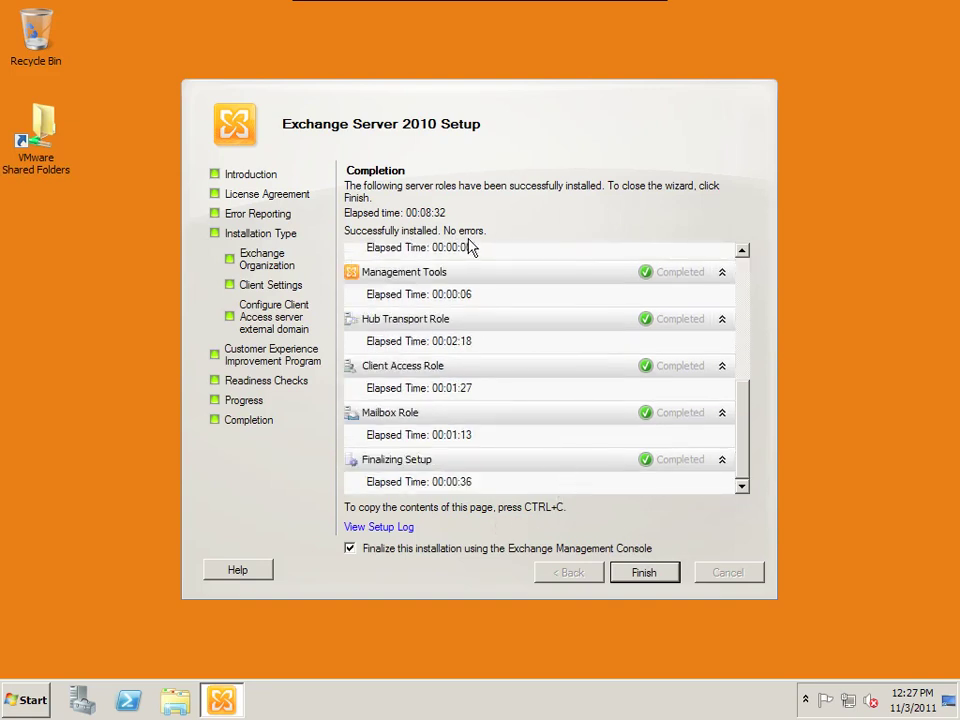
pyautogui.moveTo(742, 414); pyautogui.dragTo(748, 262)
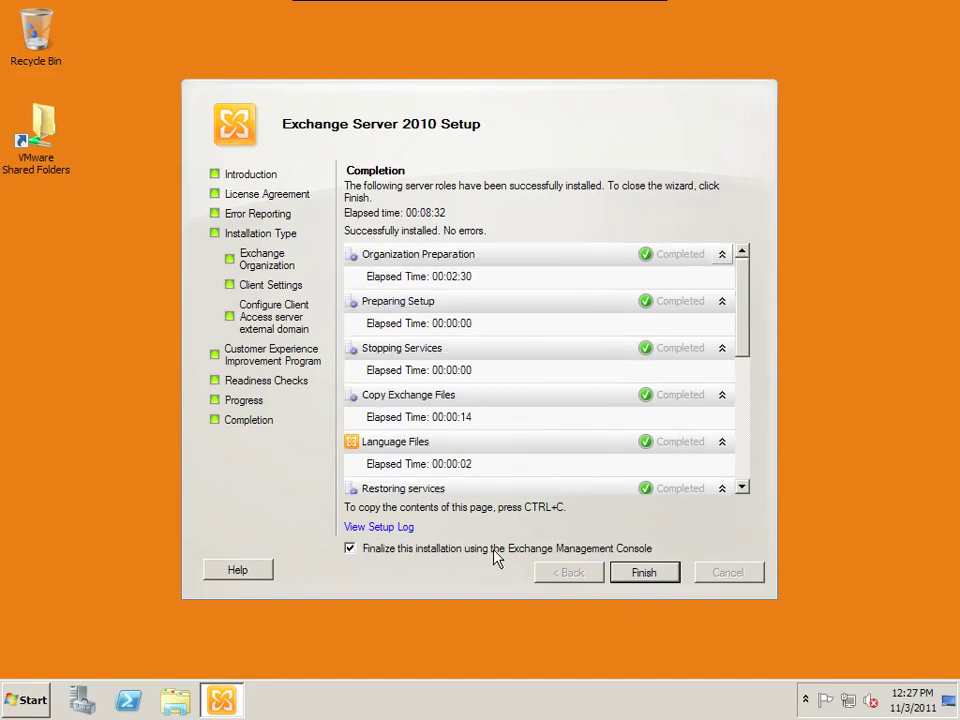
pyautogui.click(650, 573)
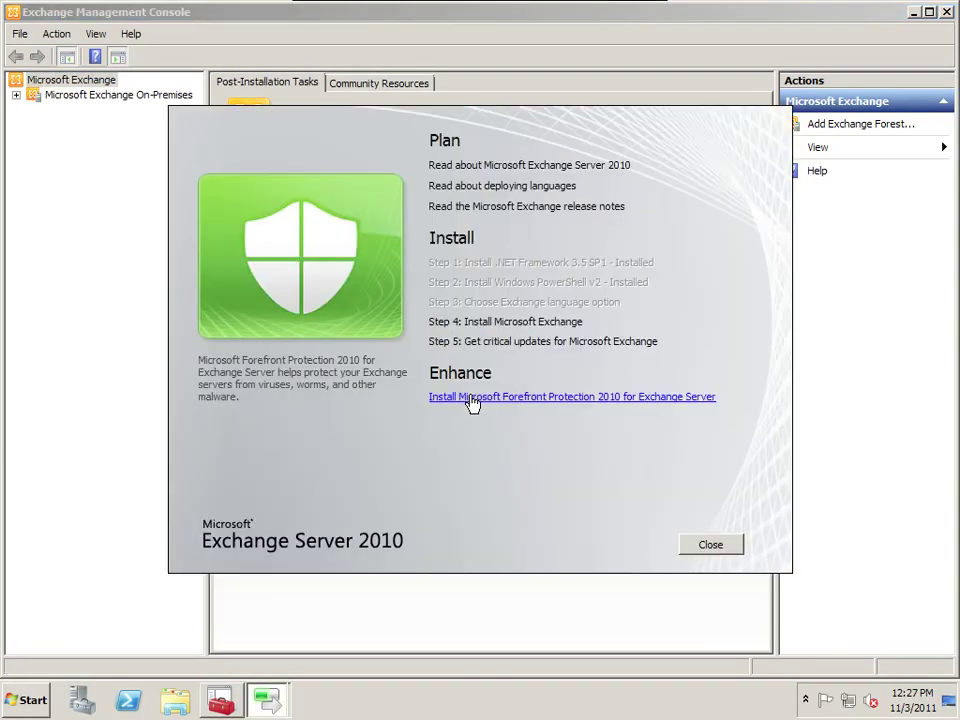
pyautogui.click(525, 345)
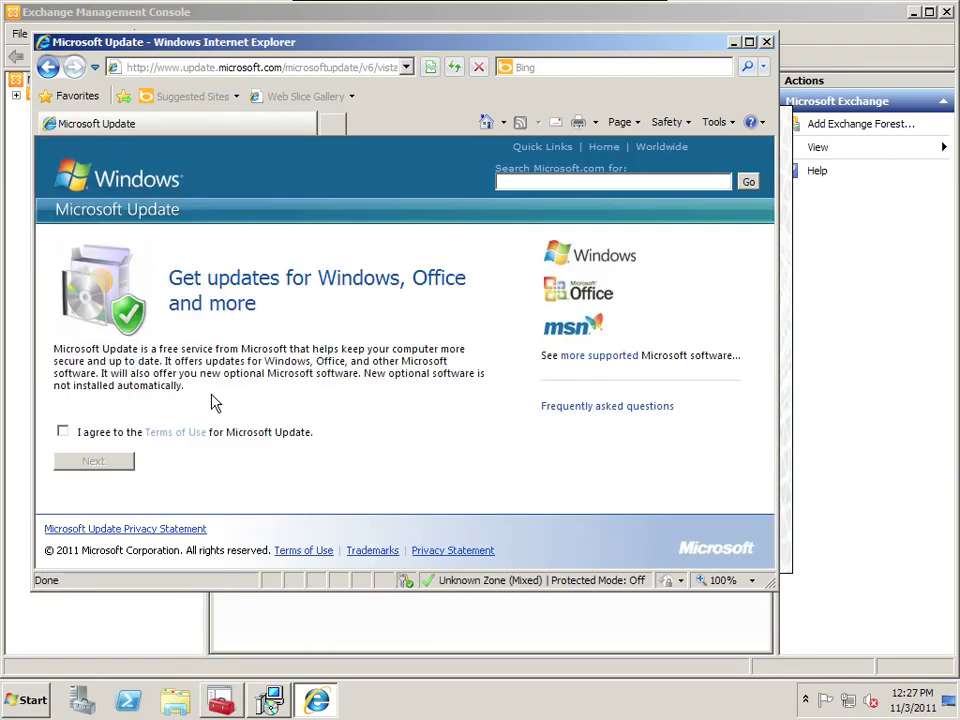
# Step: Set up Microsoft Update to install important updates only
pyautogui.click(88, 464)
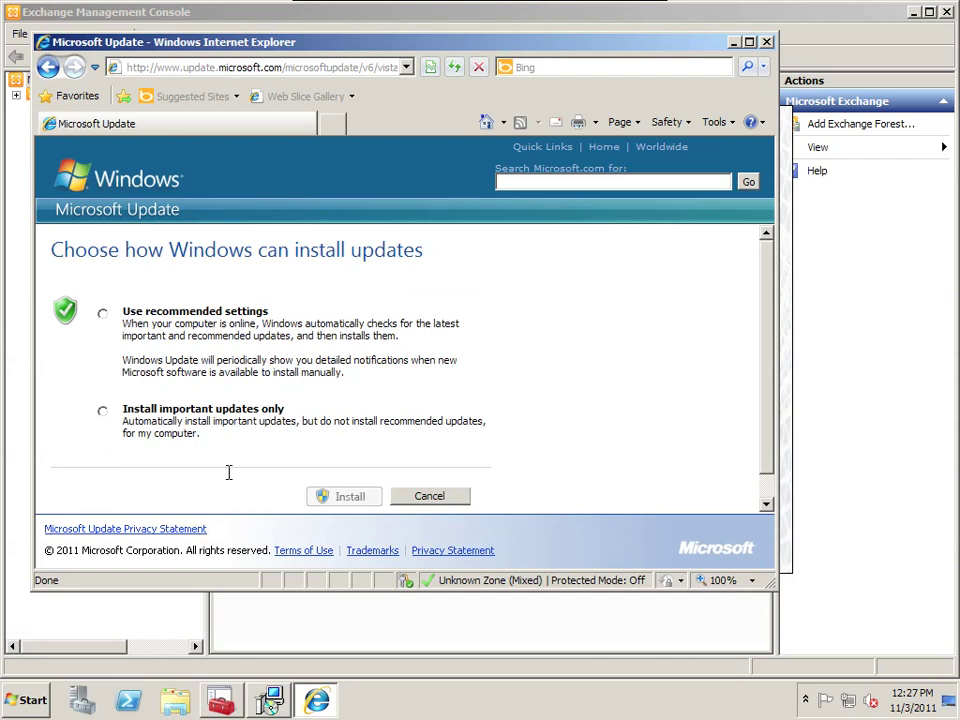
pyautogui.click(103, 411)
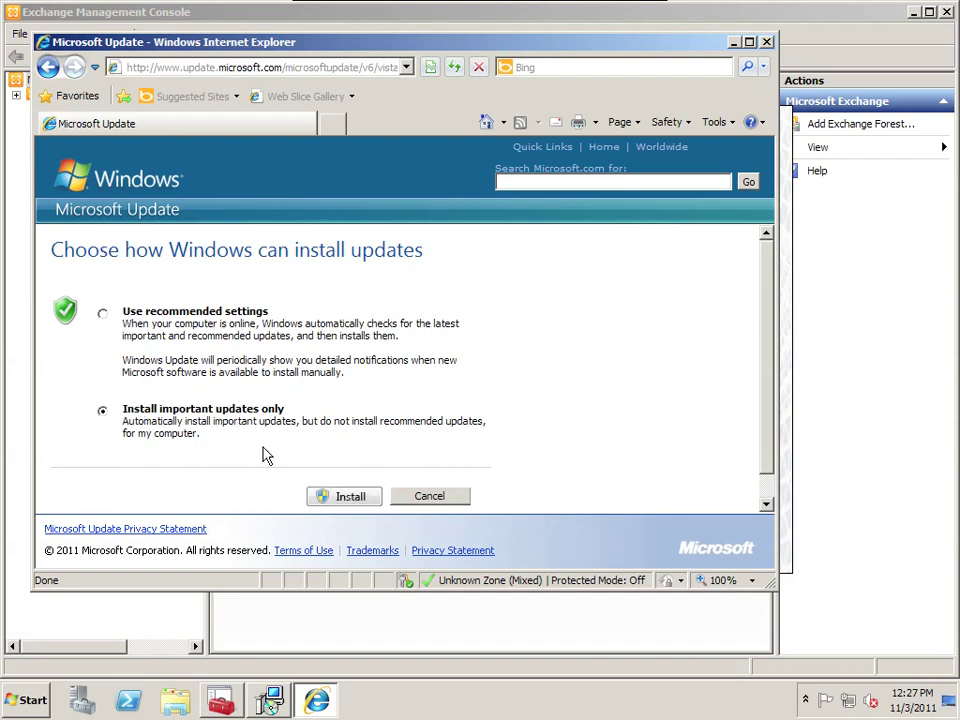
pyautogui.click(345, 500)
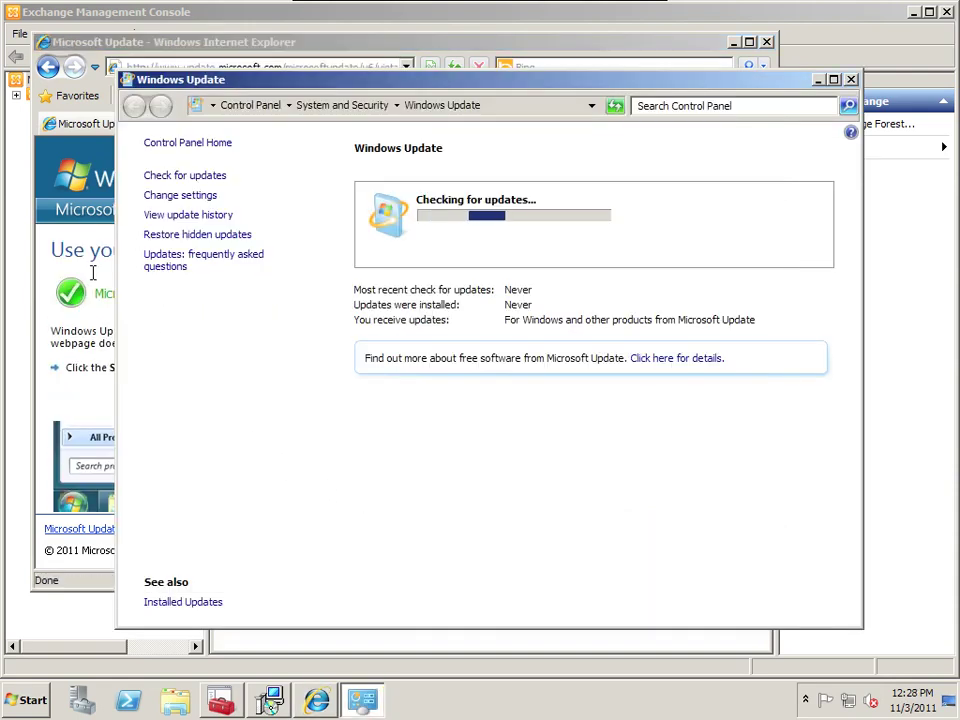
# Step: Close the Microsoft Update browser window, leaving Windows Update checking for updates
pyautogui.click(60, 340)
pyautogui.scroll(-3, 58, 347)
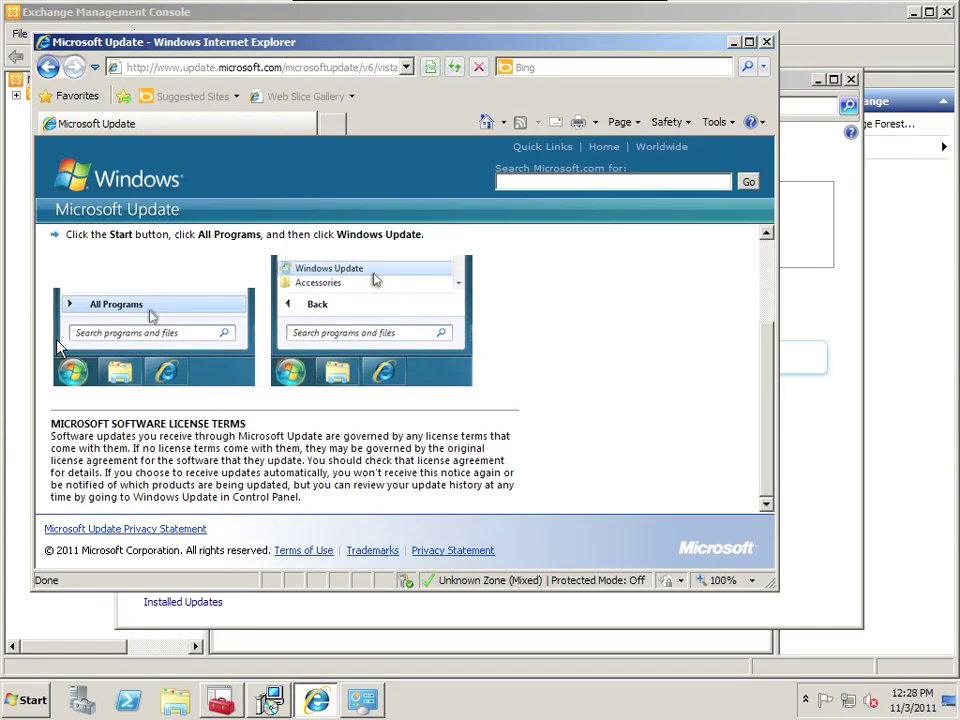
pyautogui.click(42, 44)
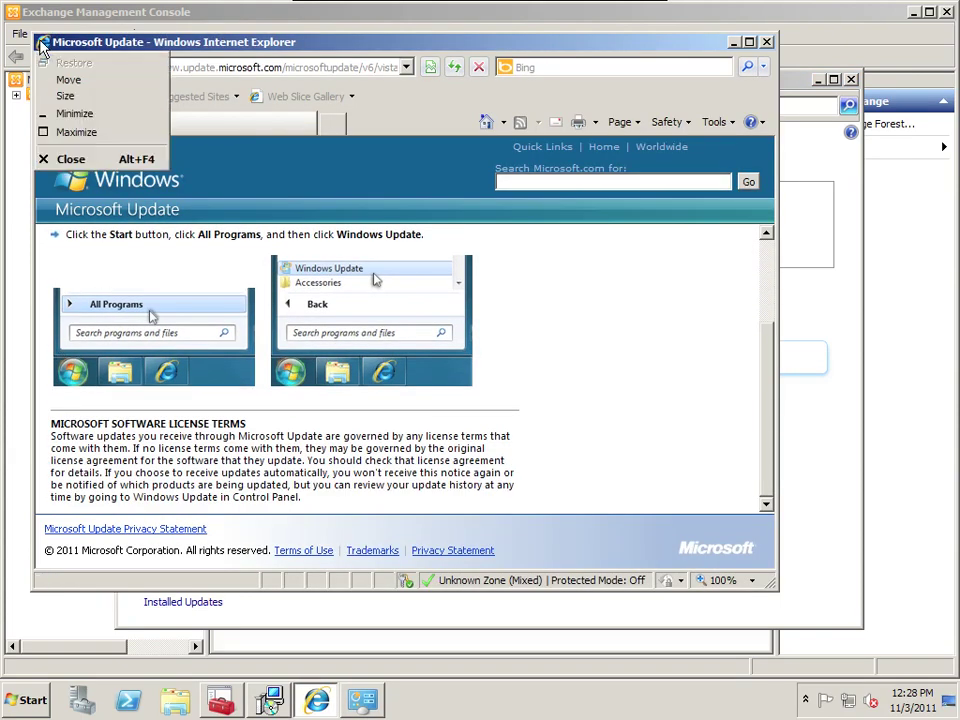
pyautogui.click(58, 158)
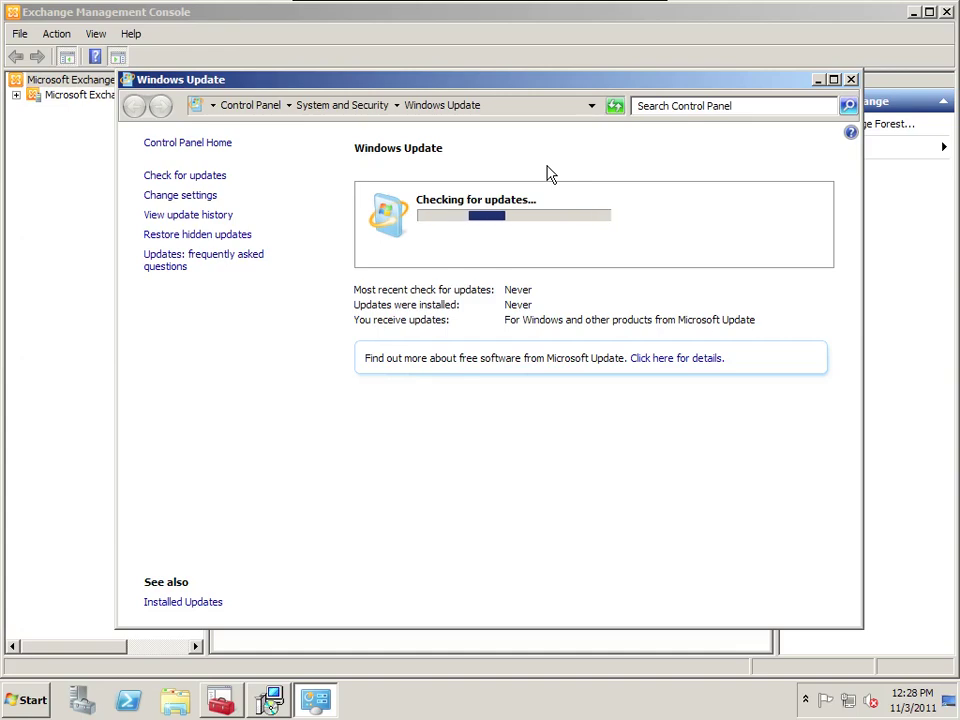
pyautogui.click(529, 10)
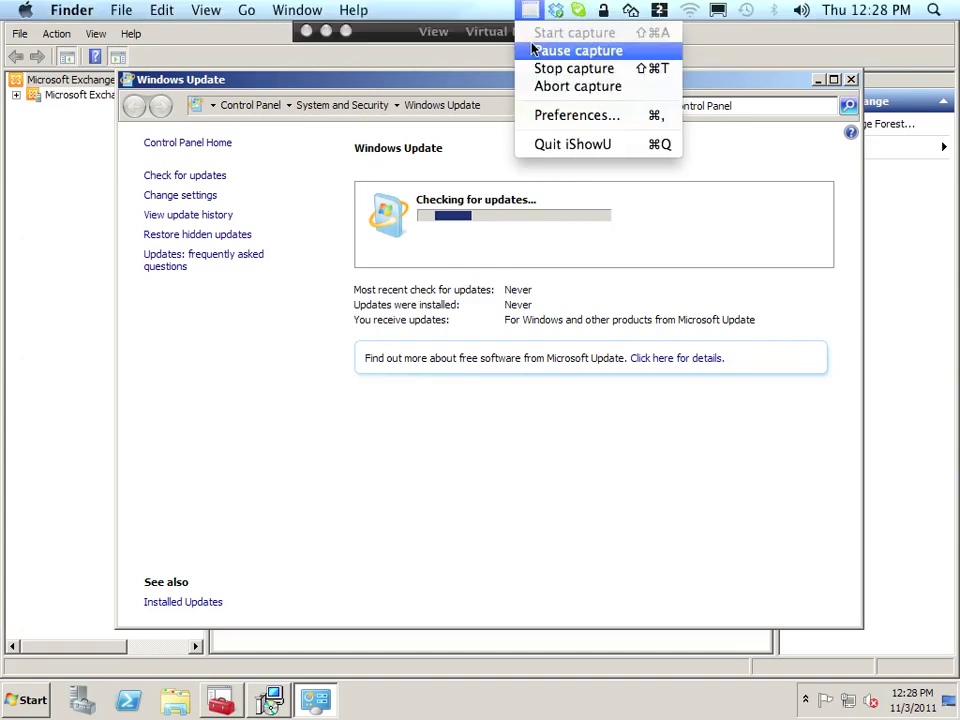